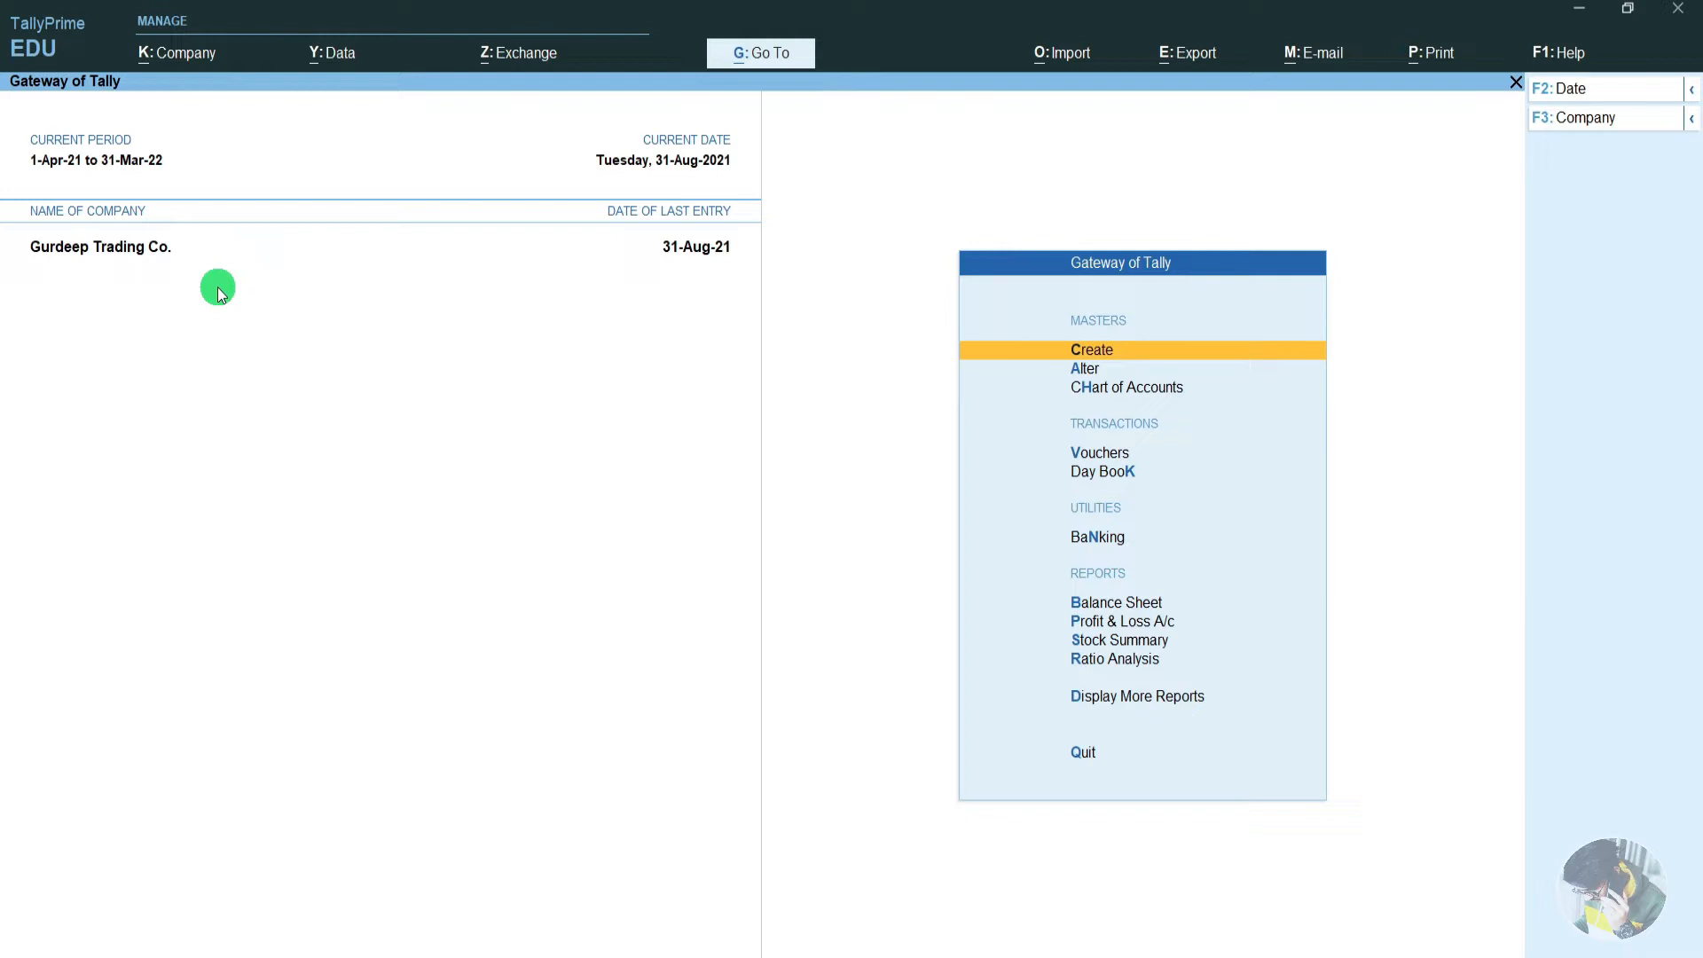
Open the company features for Gurdeep Trading Co. and go through them to the Goods and Services Tax (GST) option.
key(F11)
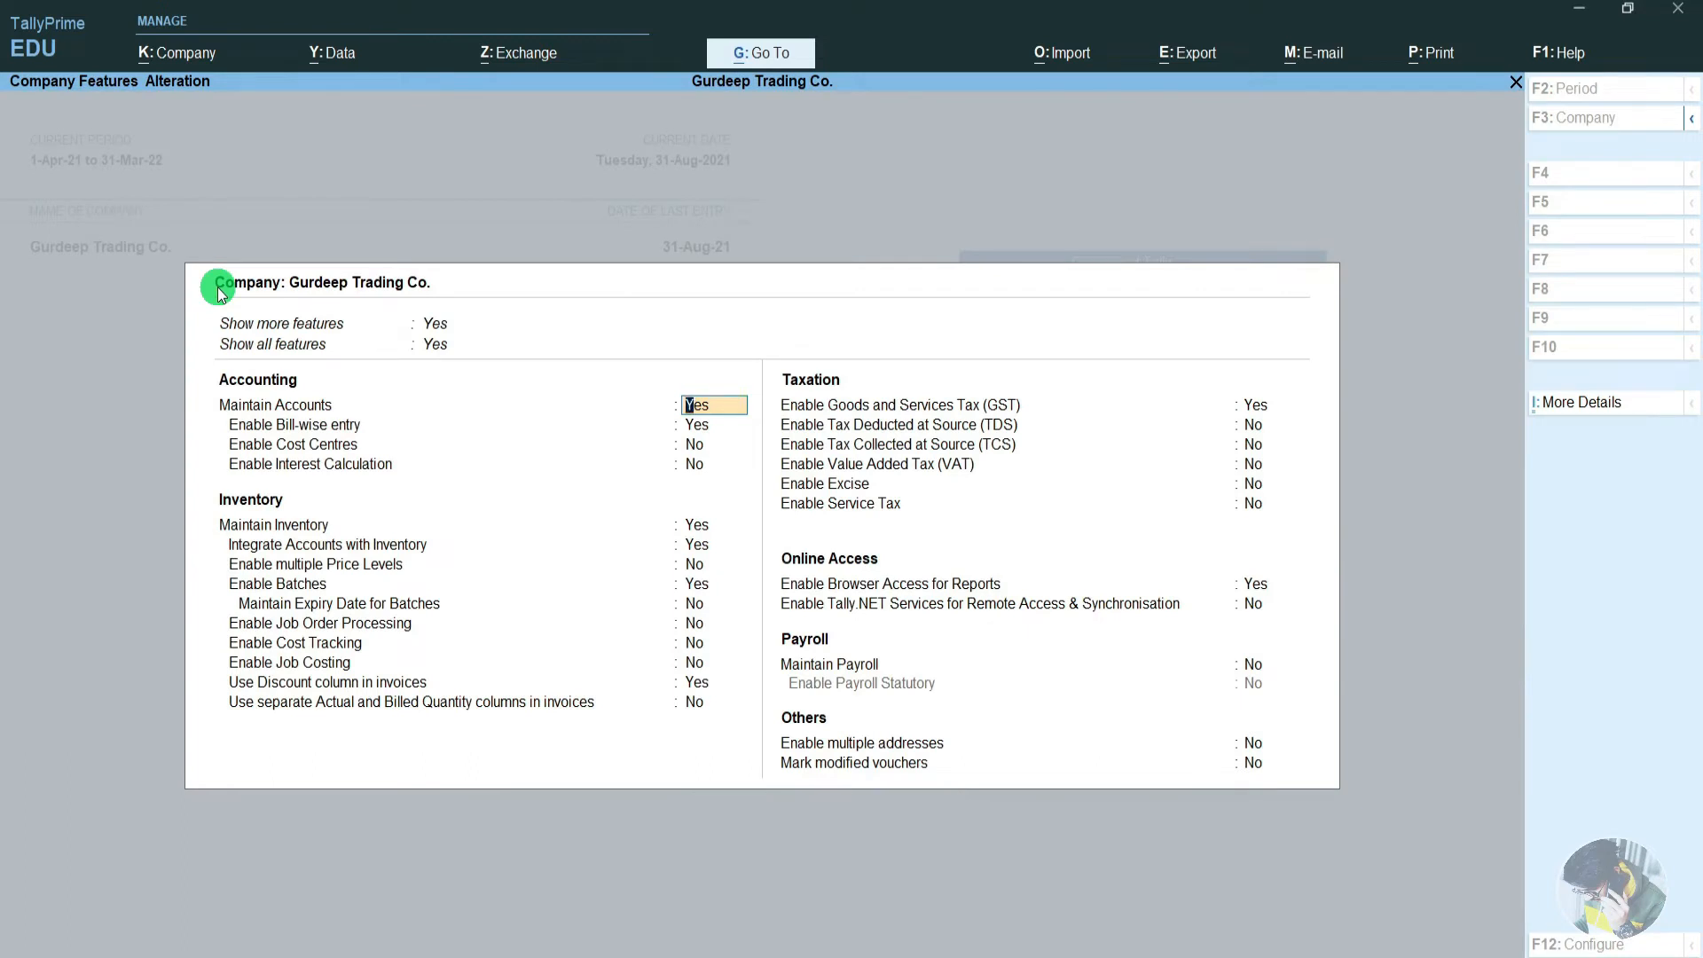
key(Down)
key(Down)
key(Down)
key(Down)
key(Down)
key(Down)
key(Down)
key(Down)
key(Down)
key(Down)
key(Down)
key(Down)
key(Down)
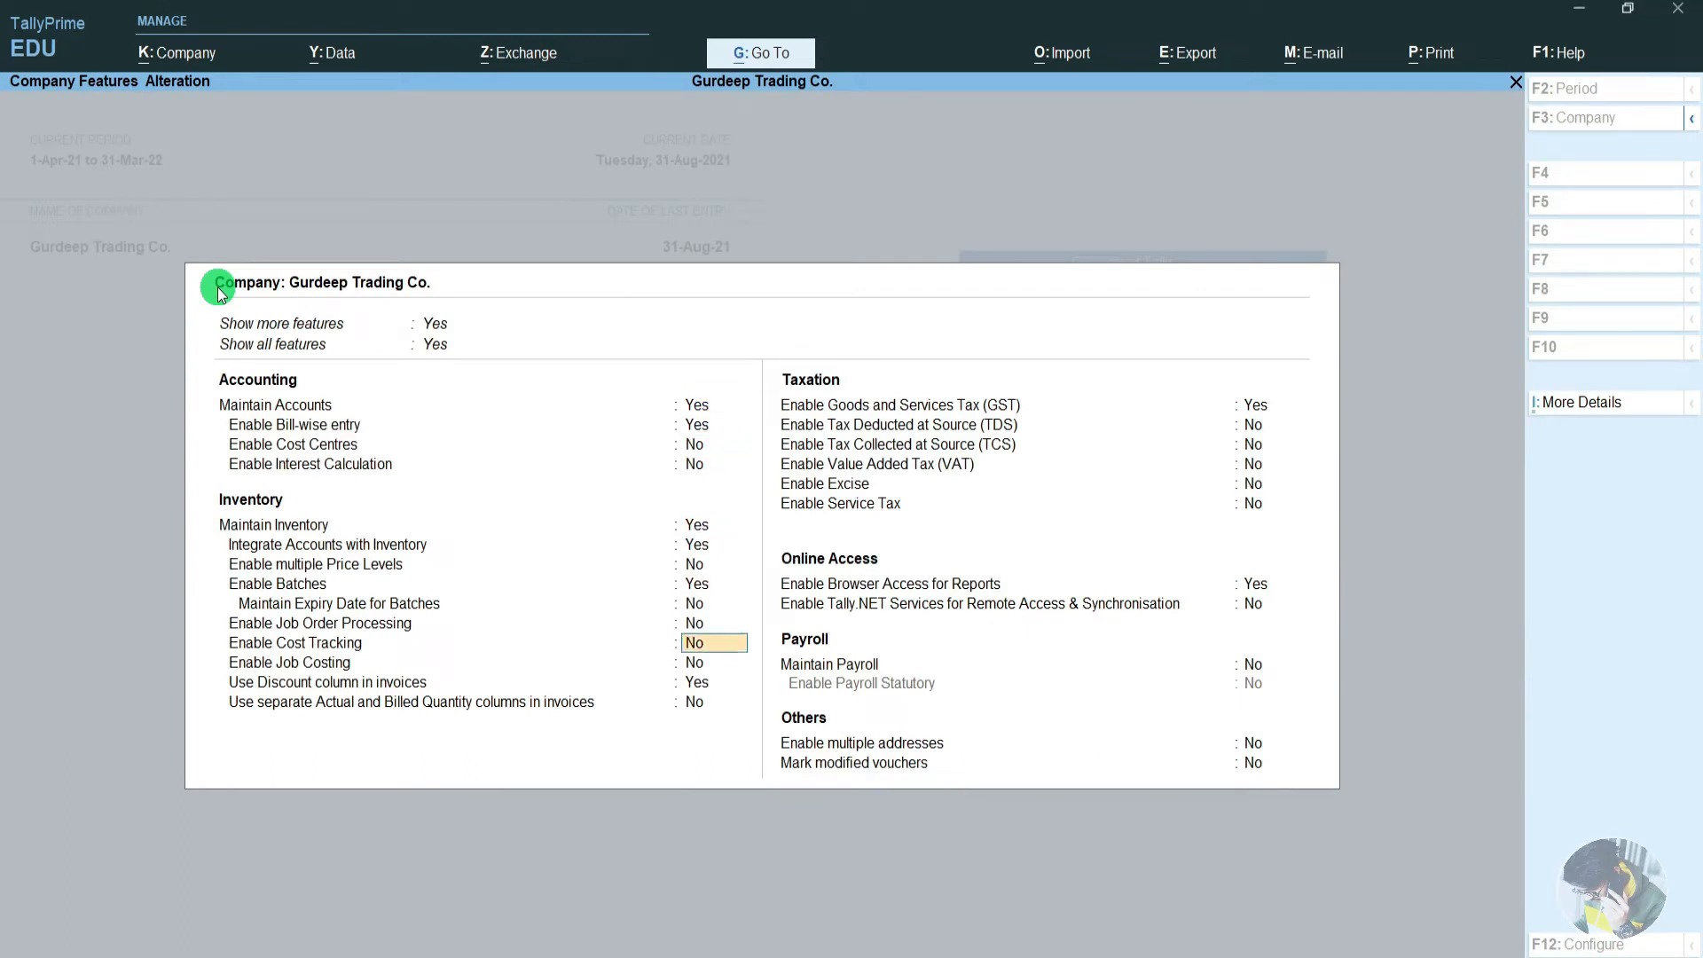
key(Down)
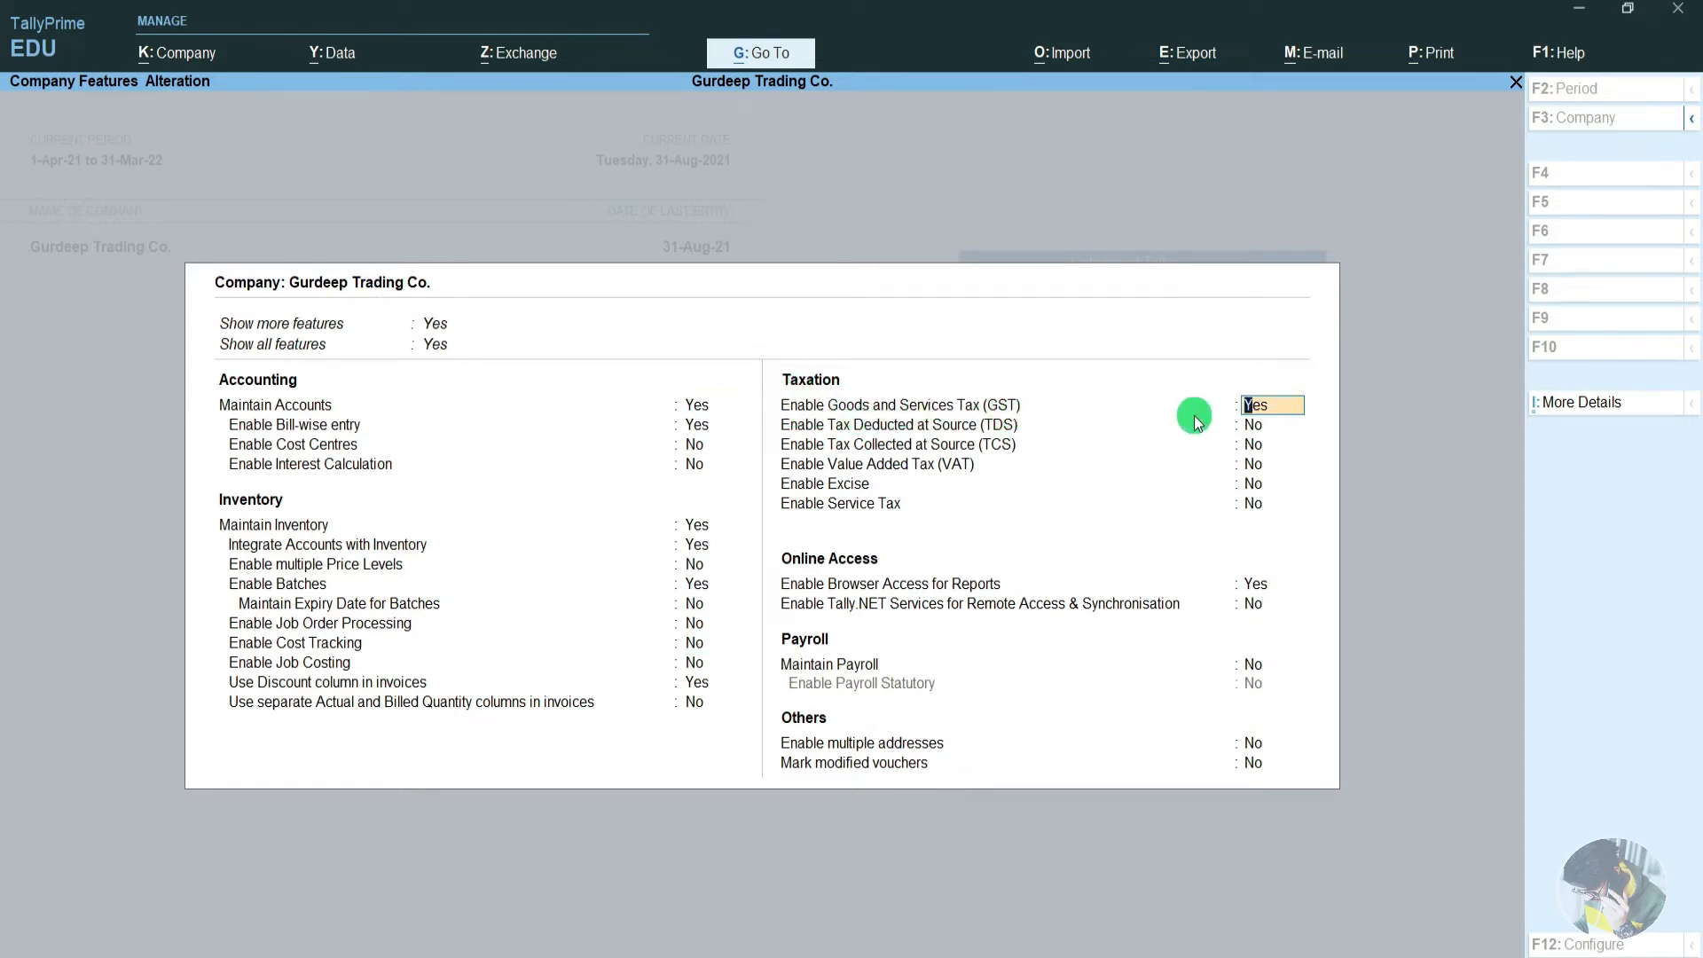
Review the company's GST details, including tax liability on reverse charge, and accept the GST details and company features.
key(Return)
key(Return)
key(Return)
key(Return)
key(Return)
key(Return)
key(Return)
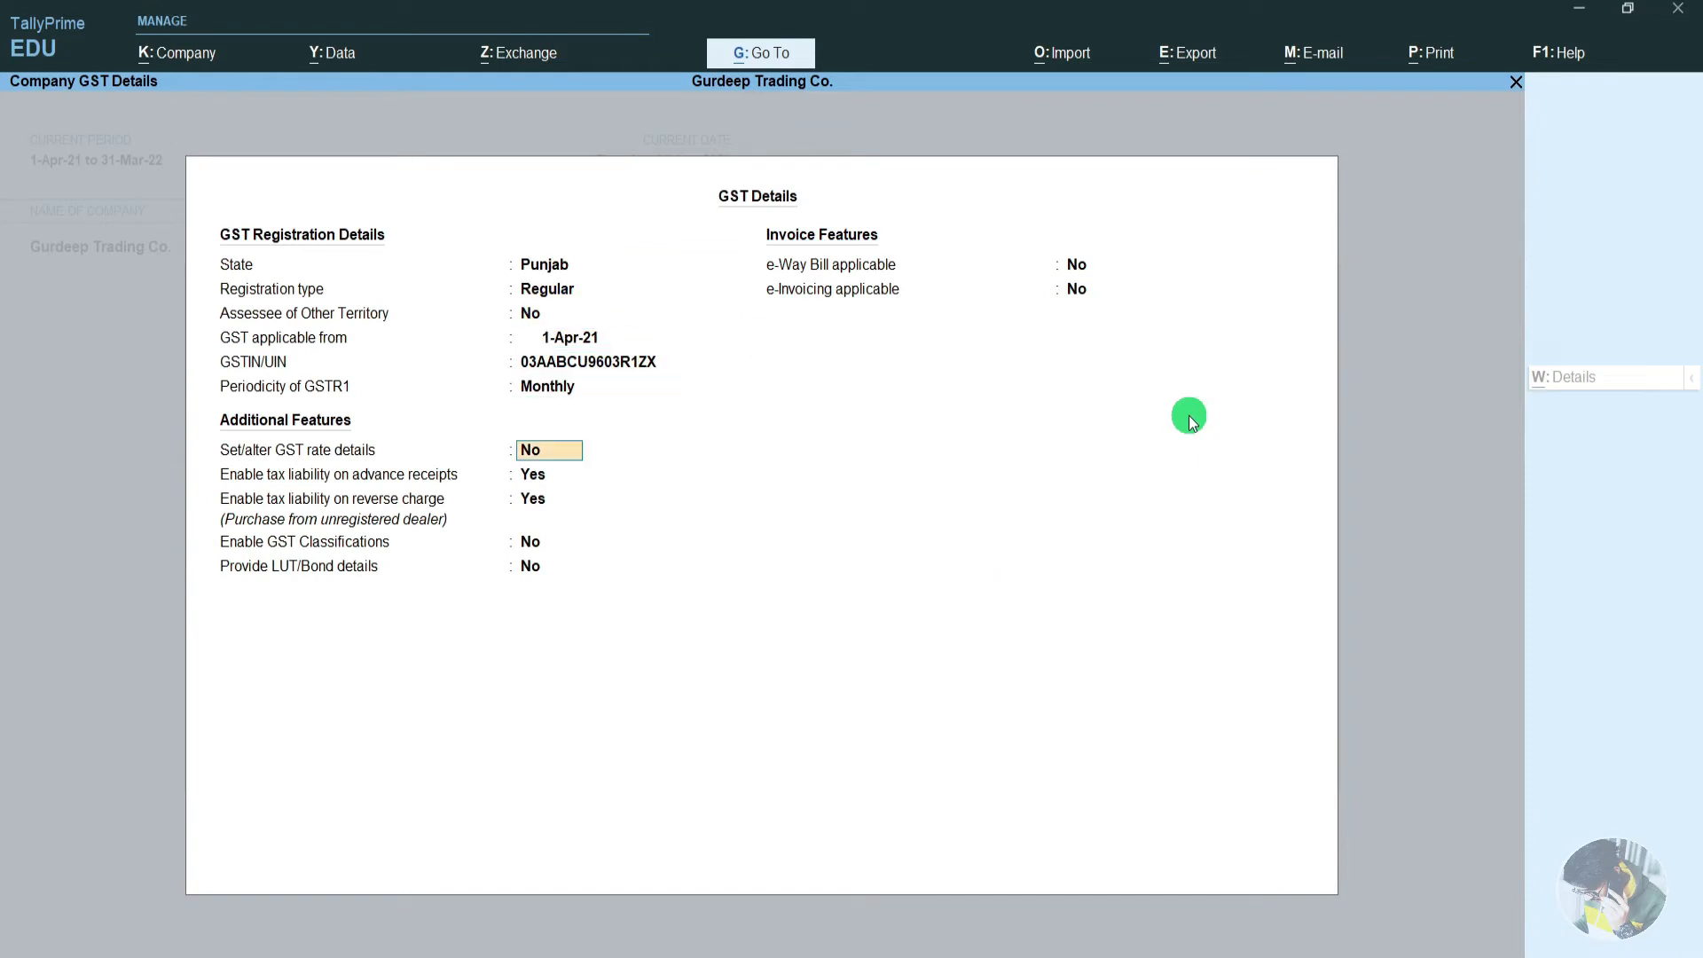
key(Return)
key(Return)
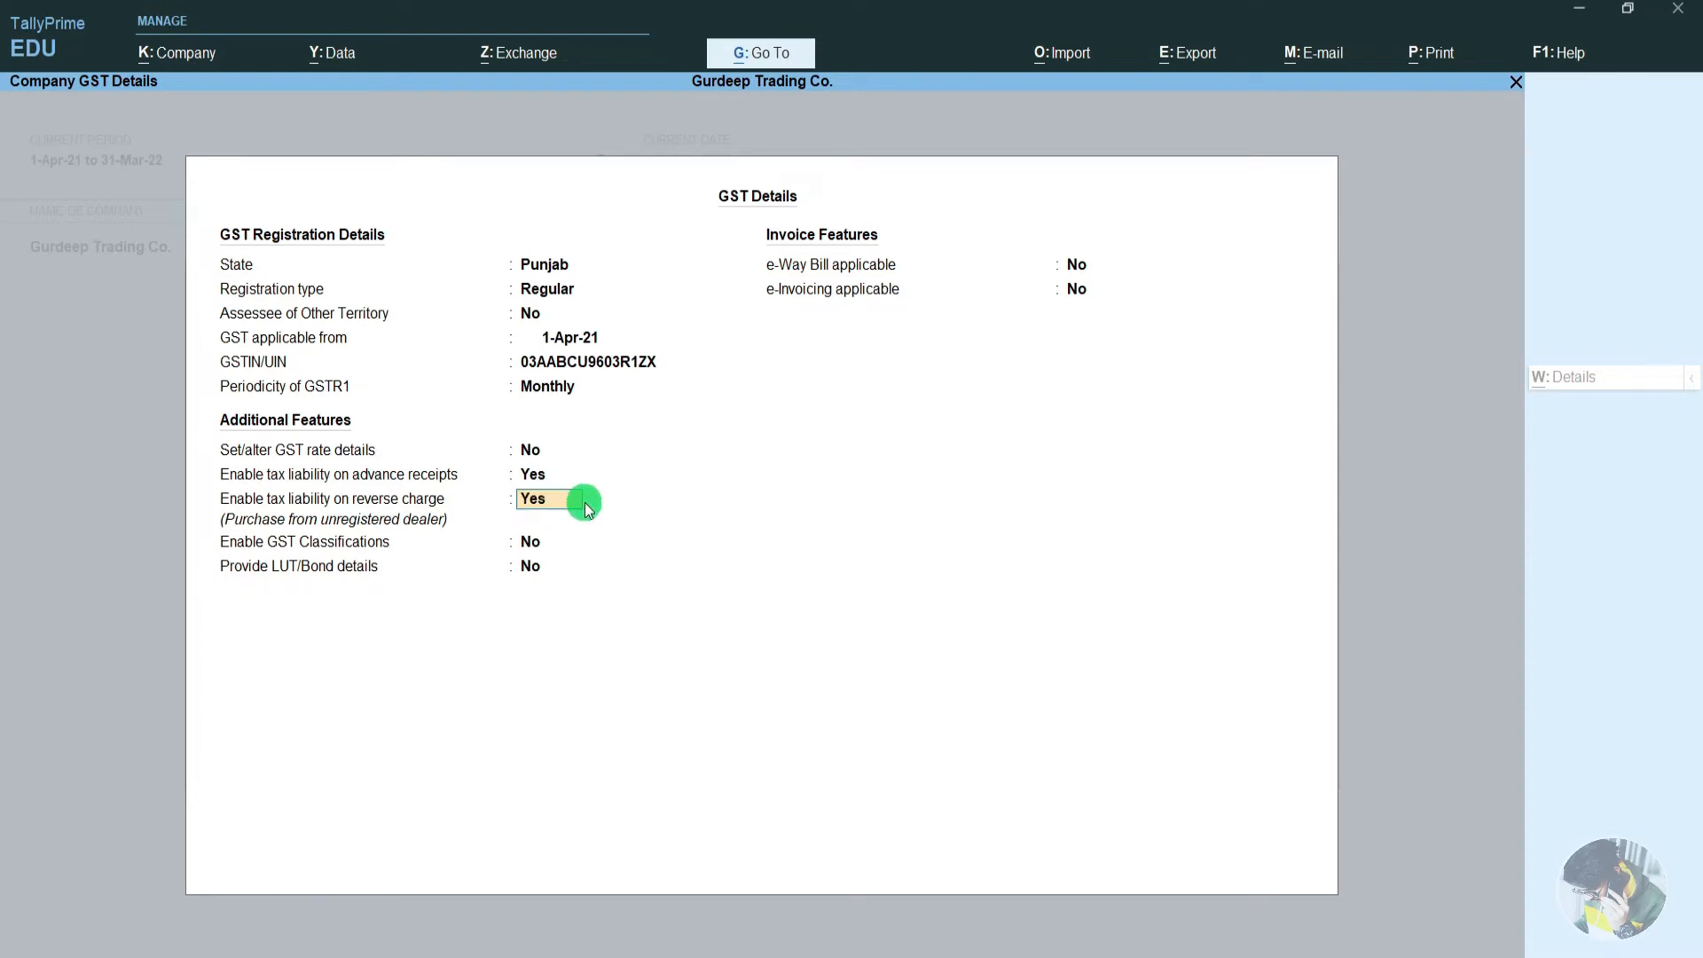
key(Return)
key(ctrl+a)
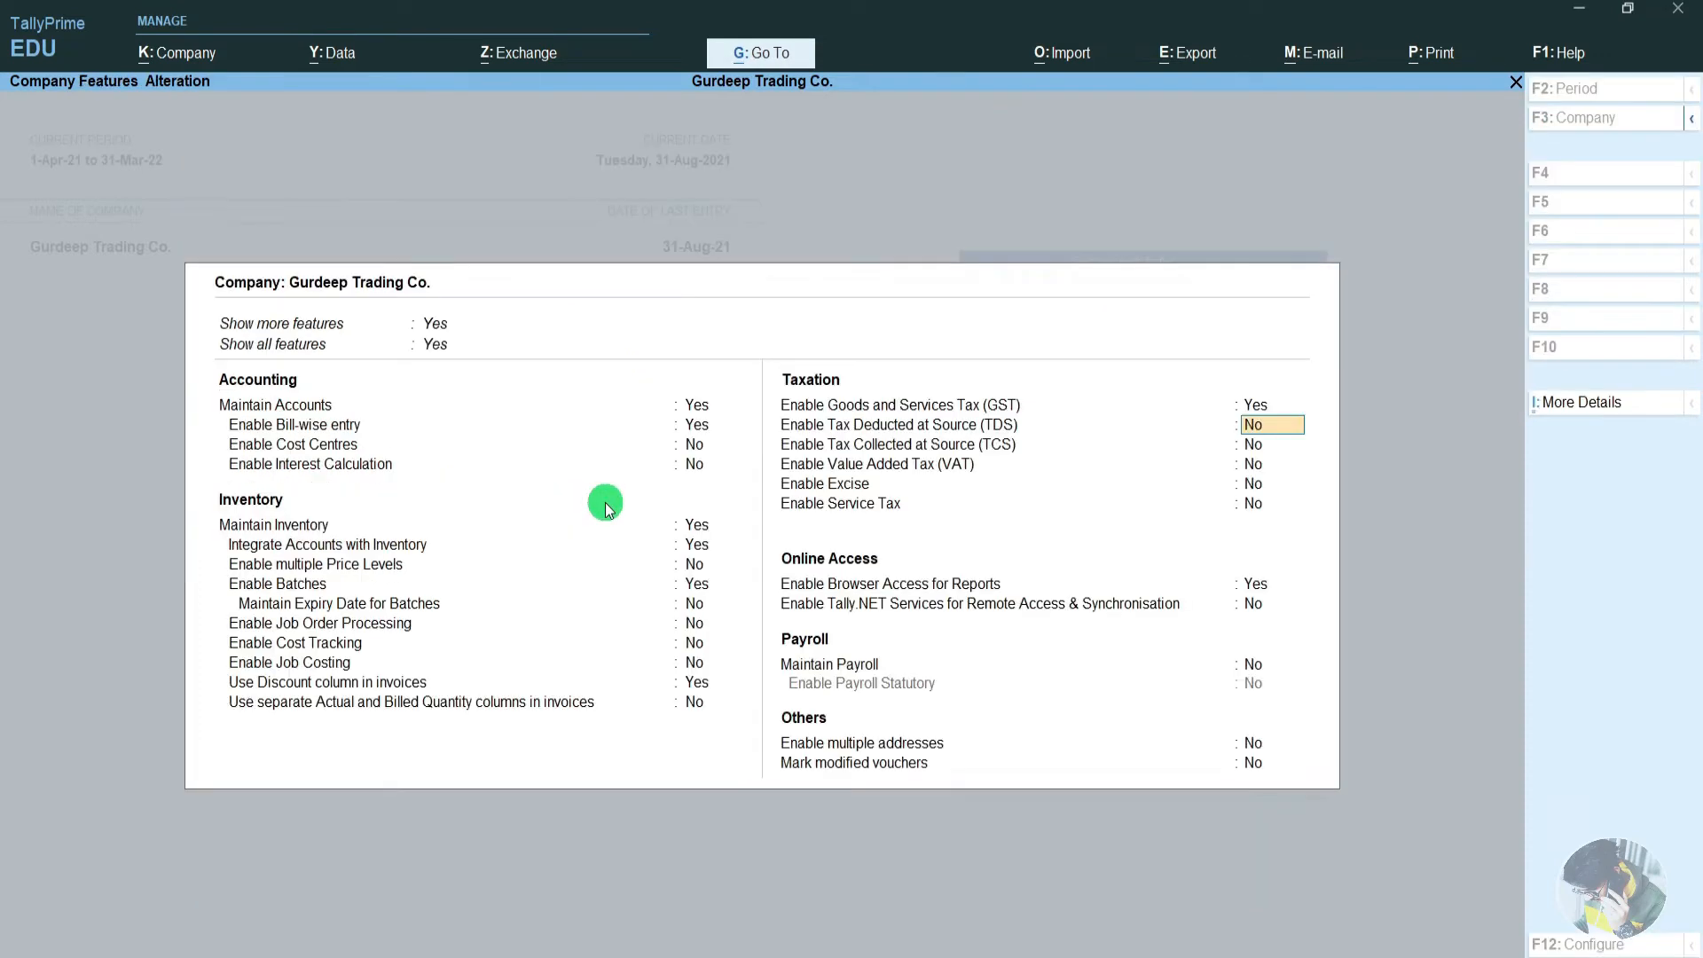
key(ctrl+a)
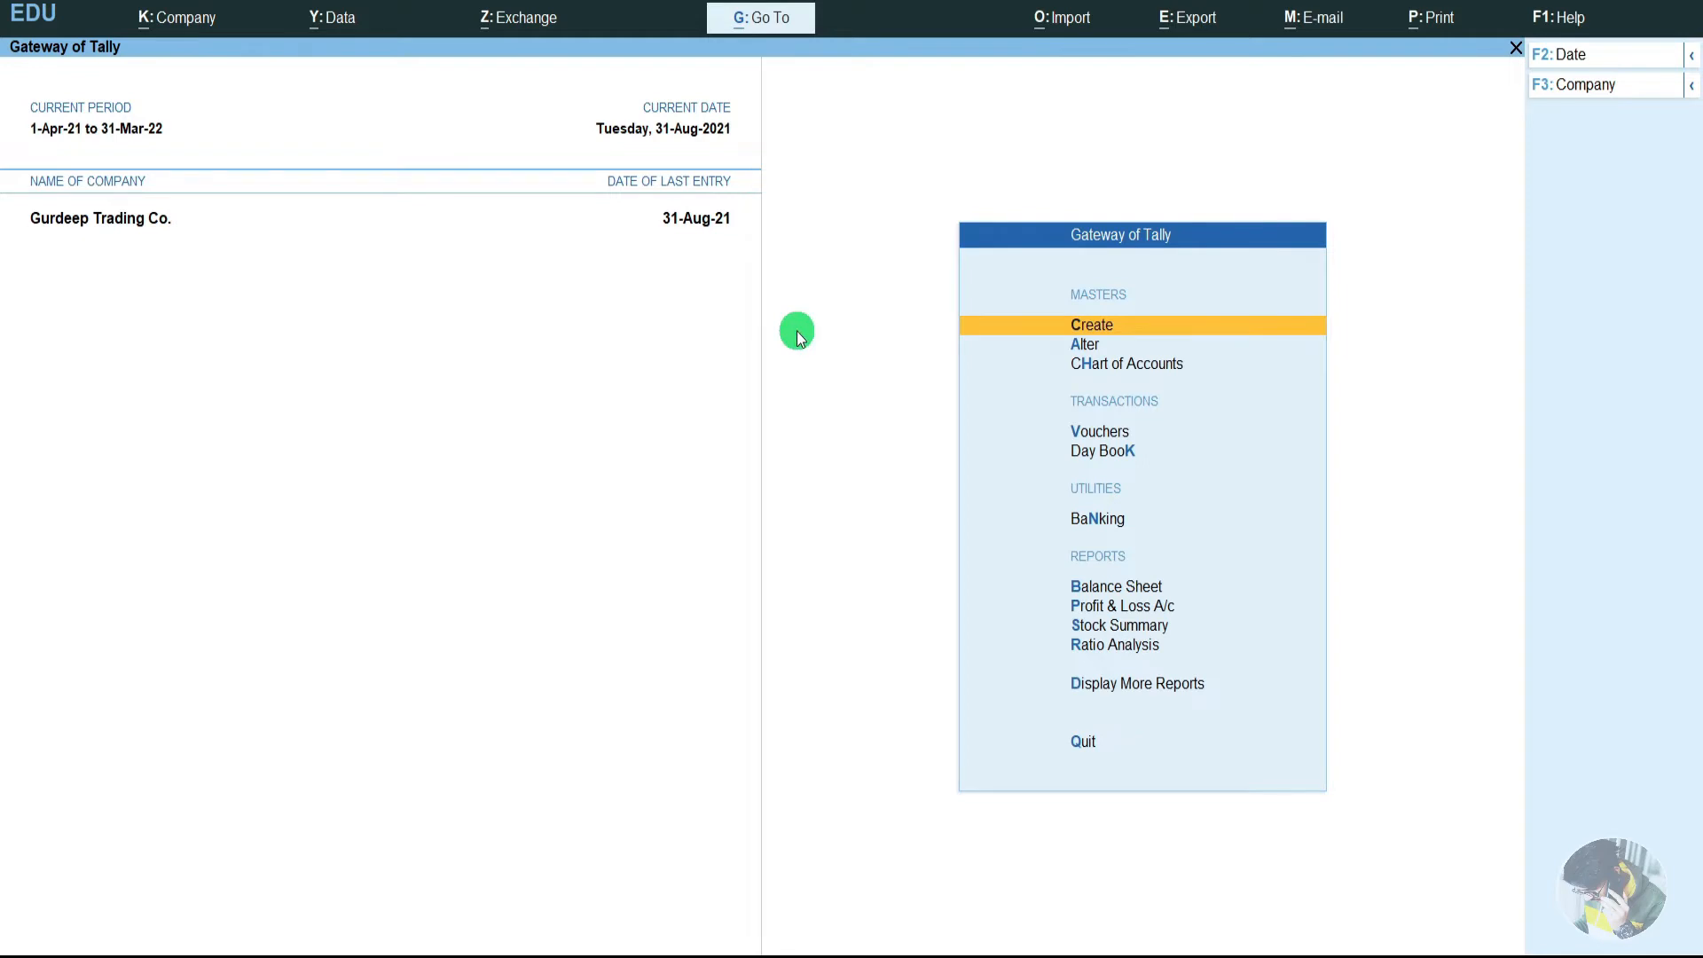
Open the URD PURCHASE ledger for alteration, examine its group and GST applicability, and leave it without saving.
key(Down)
key(Return)
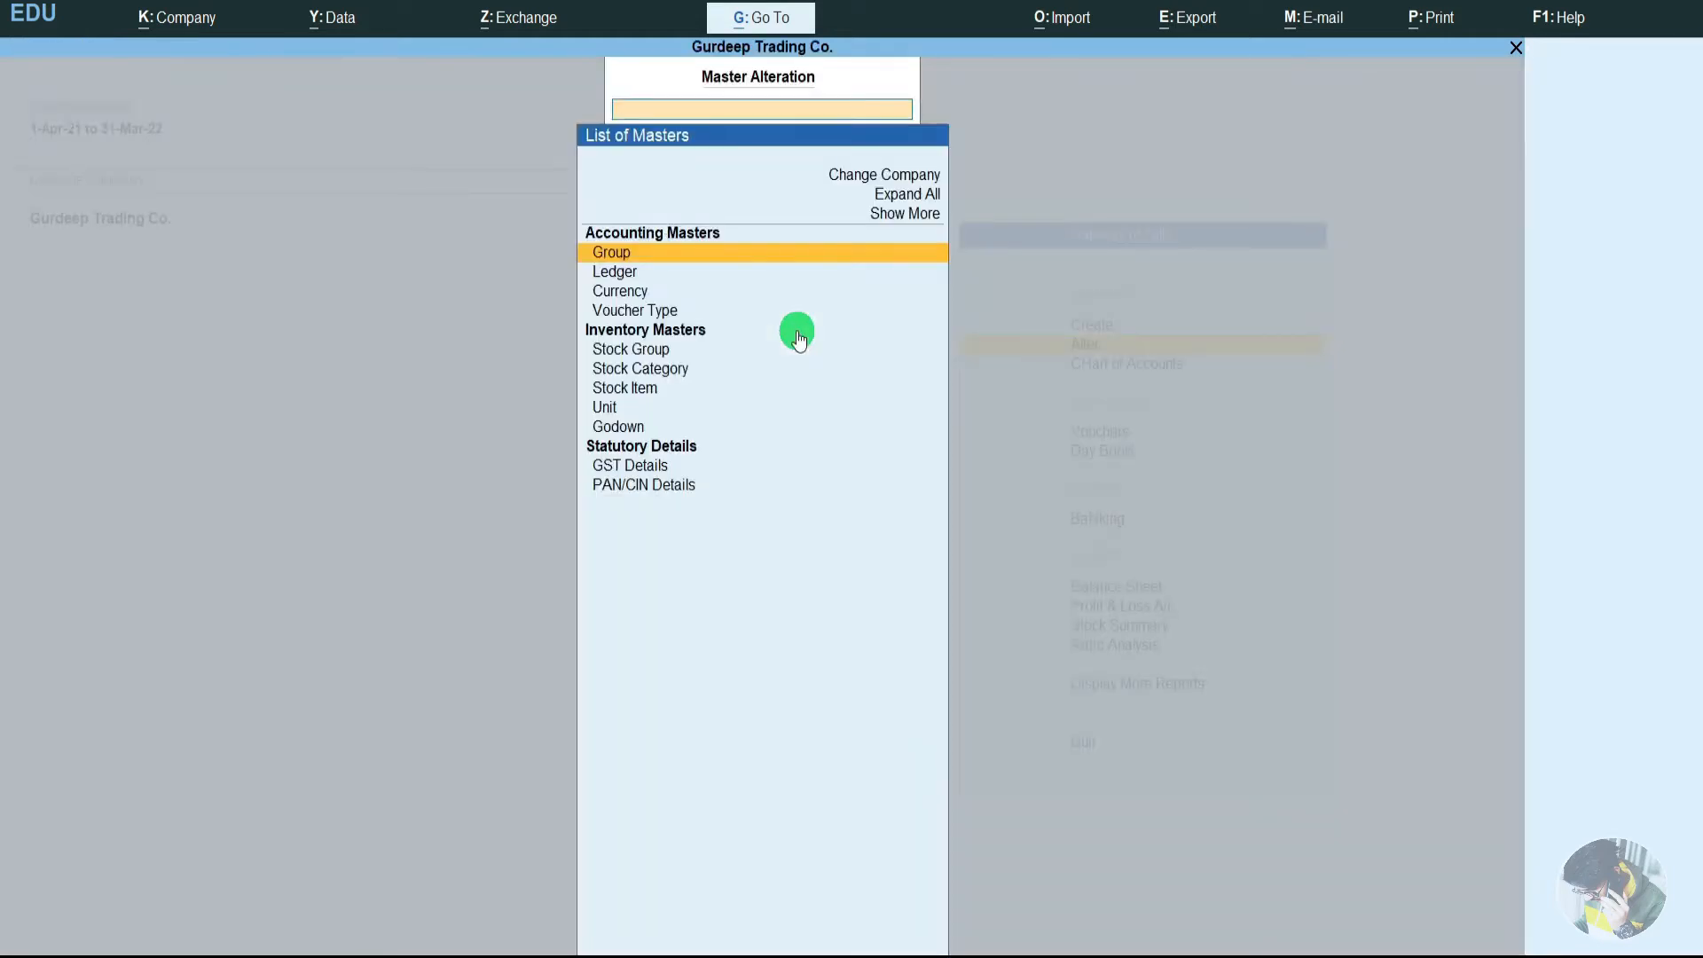
key(Down)
key(Return)
text(Urd)
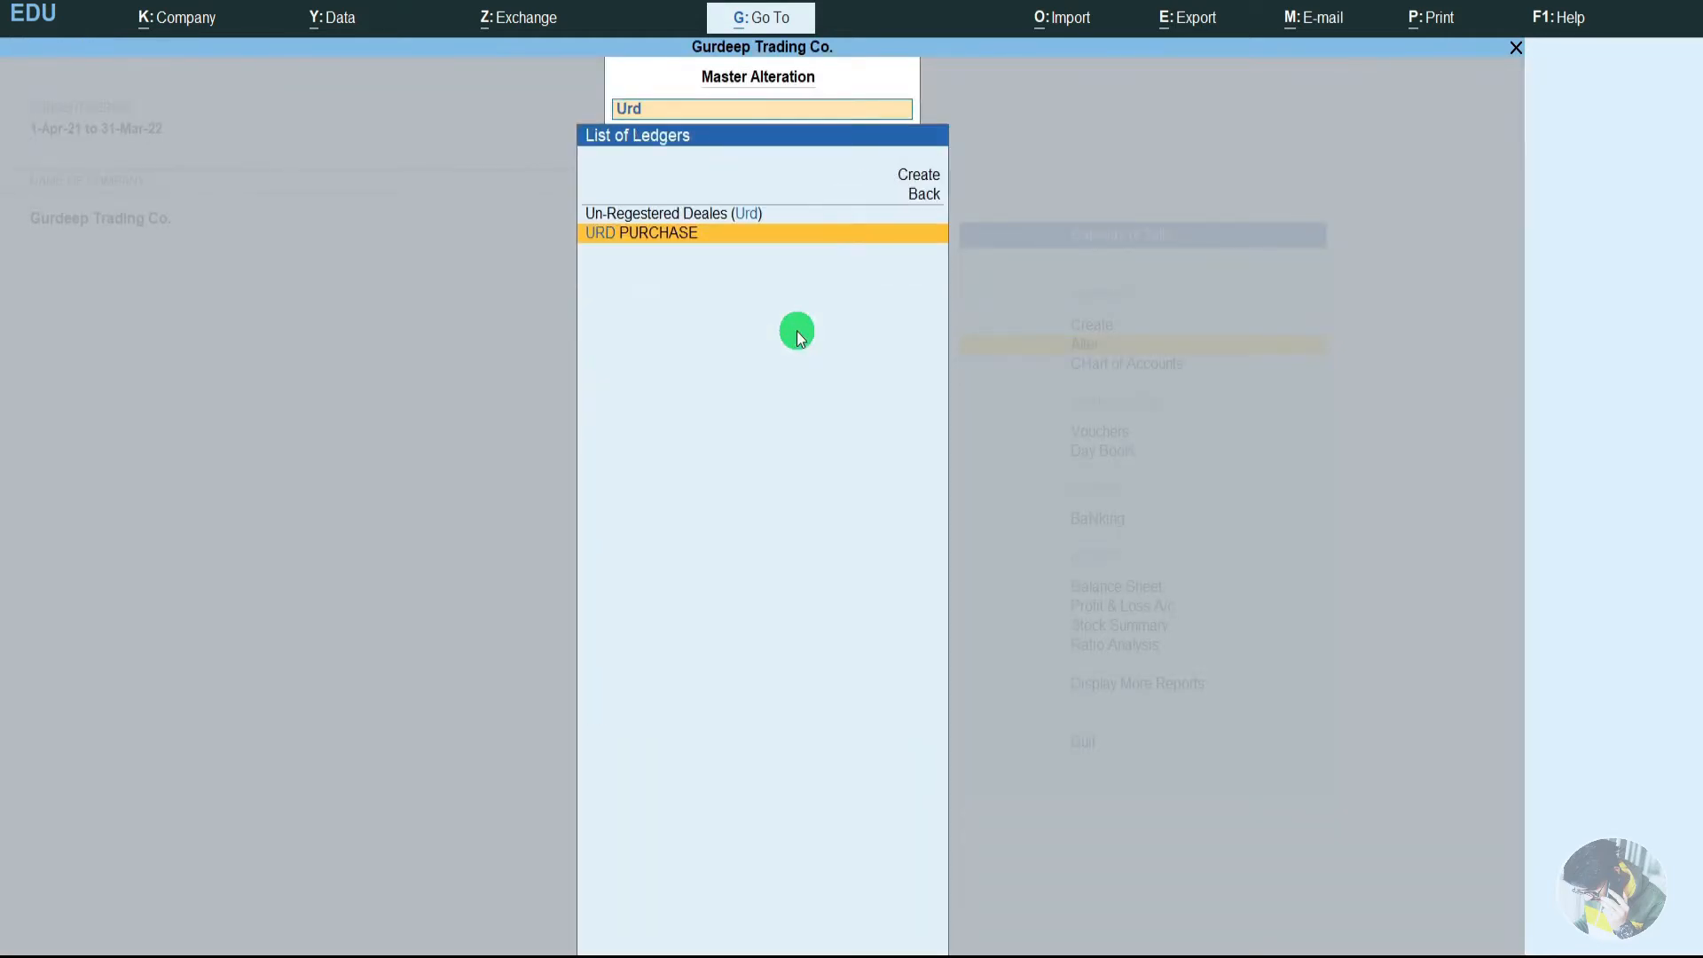
key(Return)
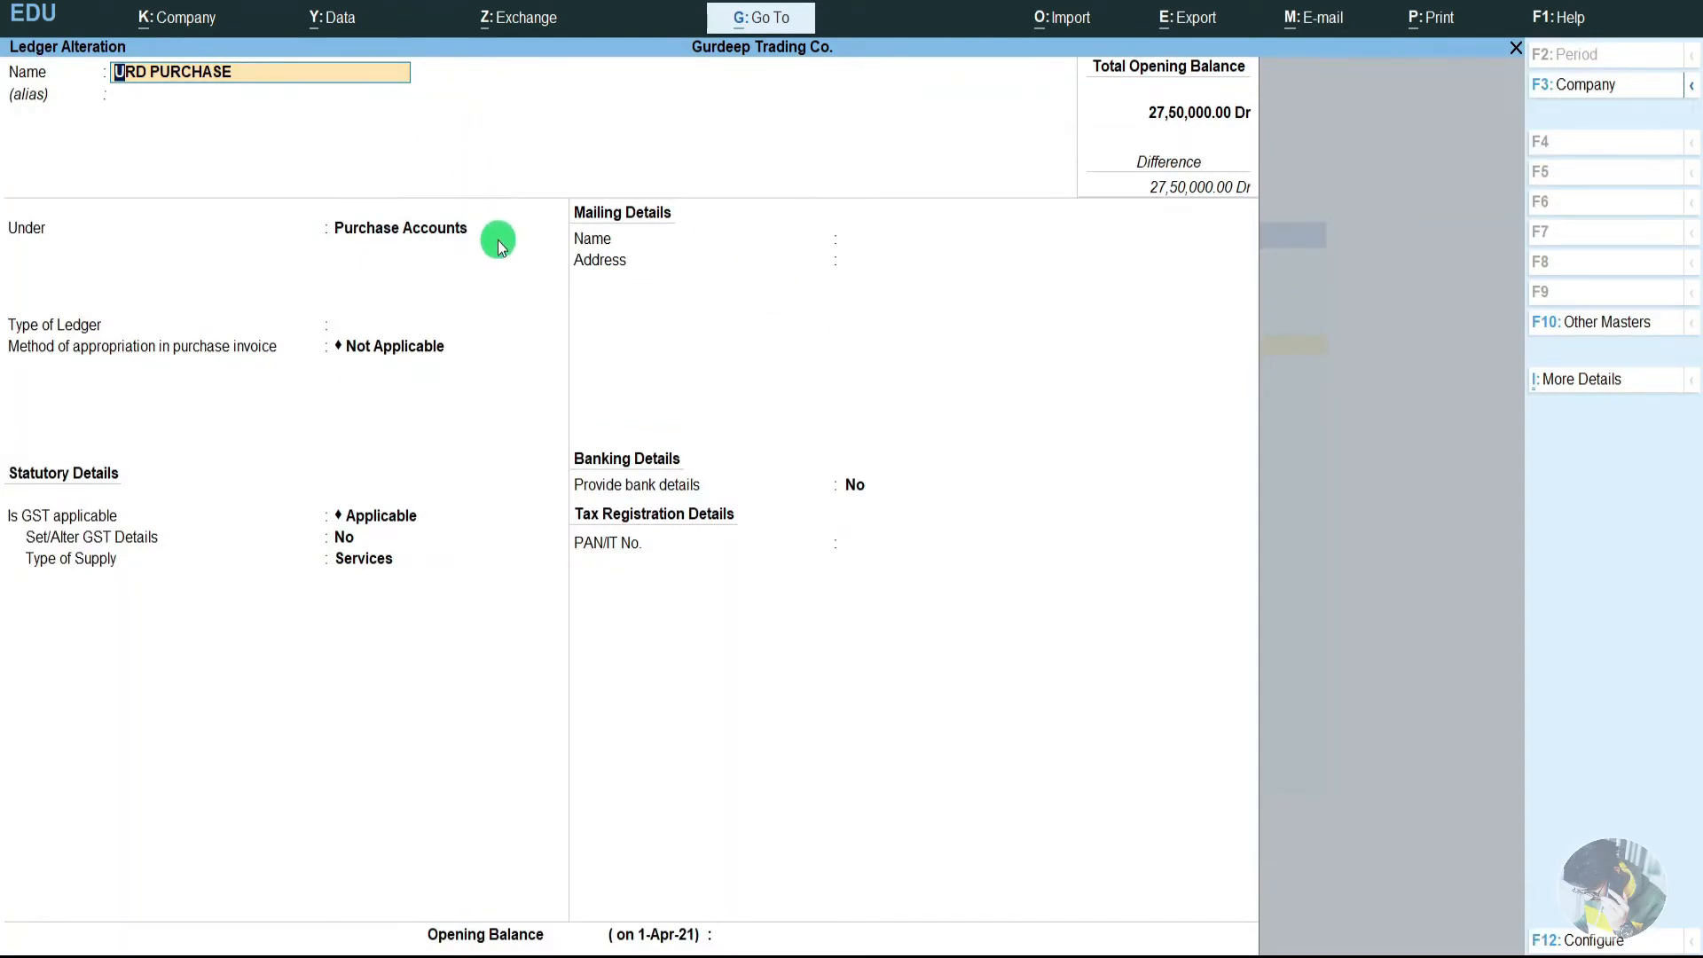
key(BackSpace)
key(Escape)
text(y)
Open the Cgst-Rcm ledger, examine its group, duty type and tax type, and close it.
text(Cg)
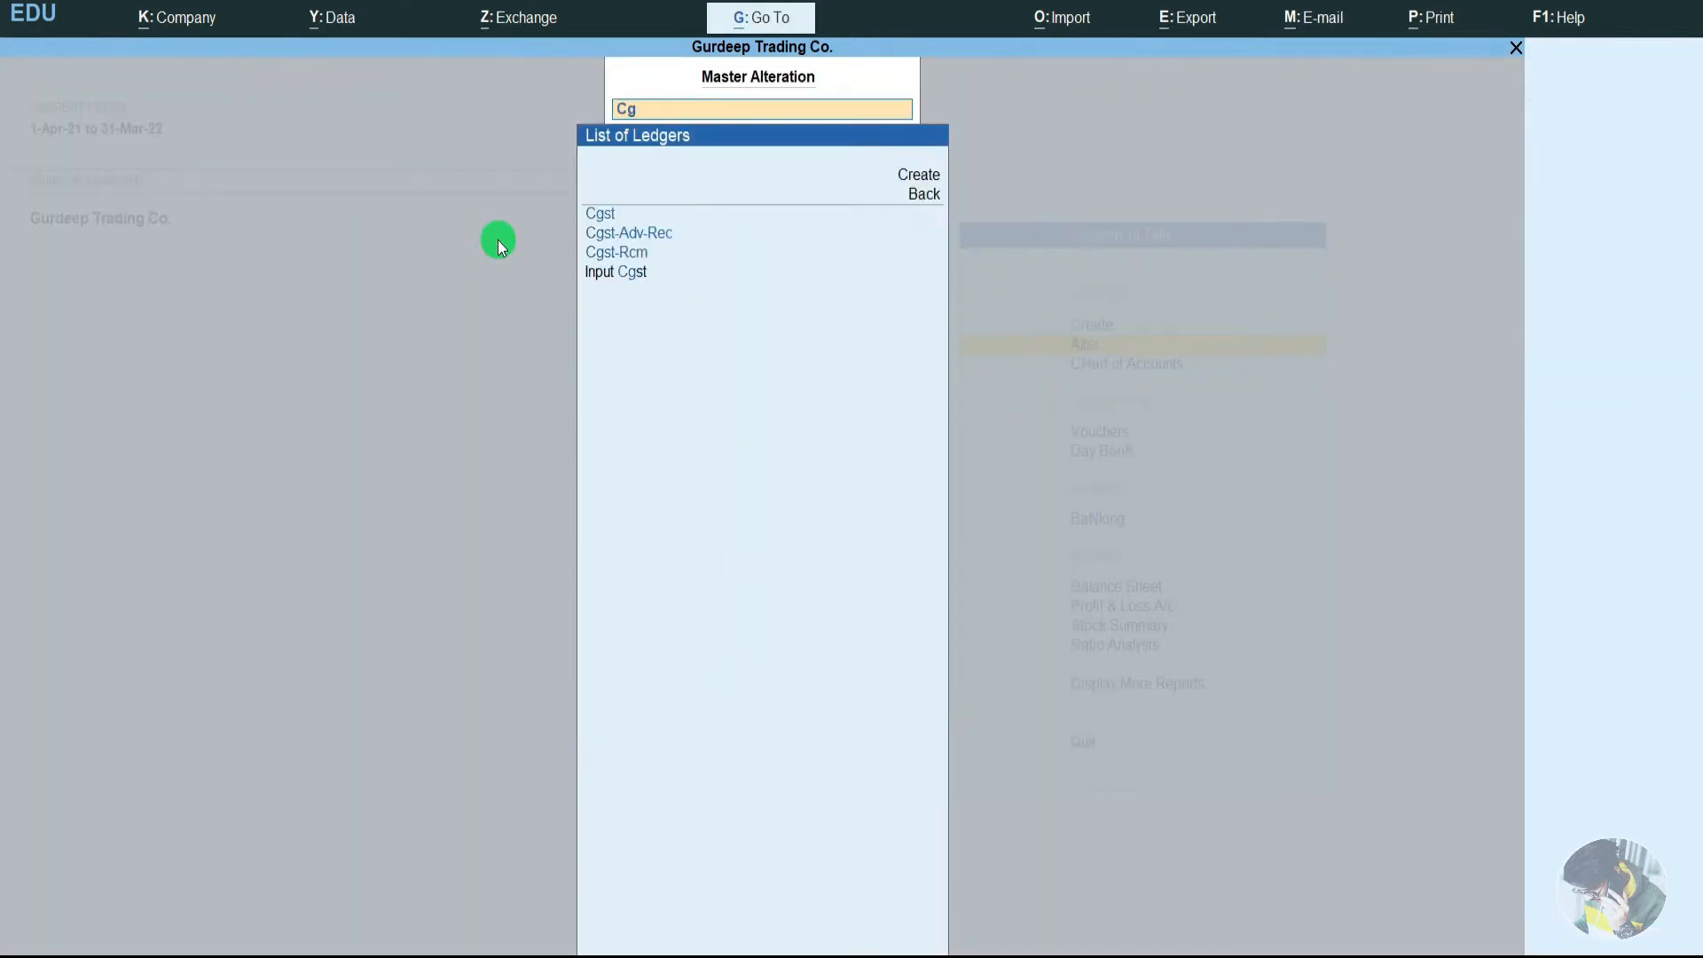
text(st)
key(Down)
key(Down)
key(Down)
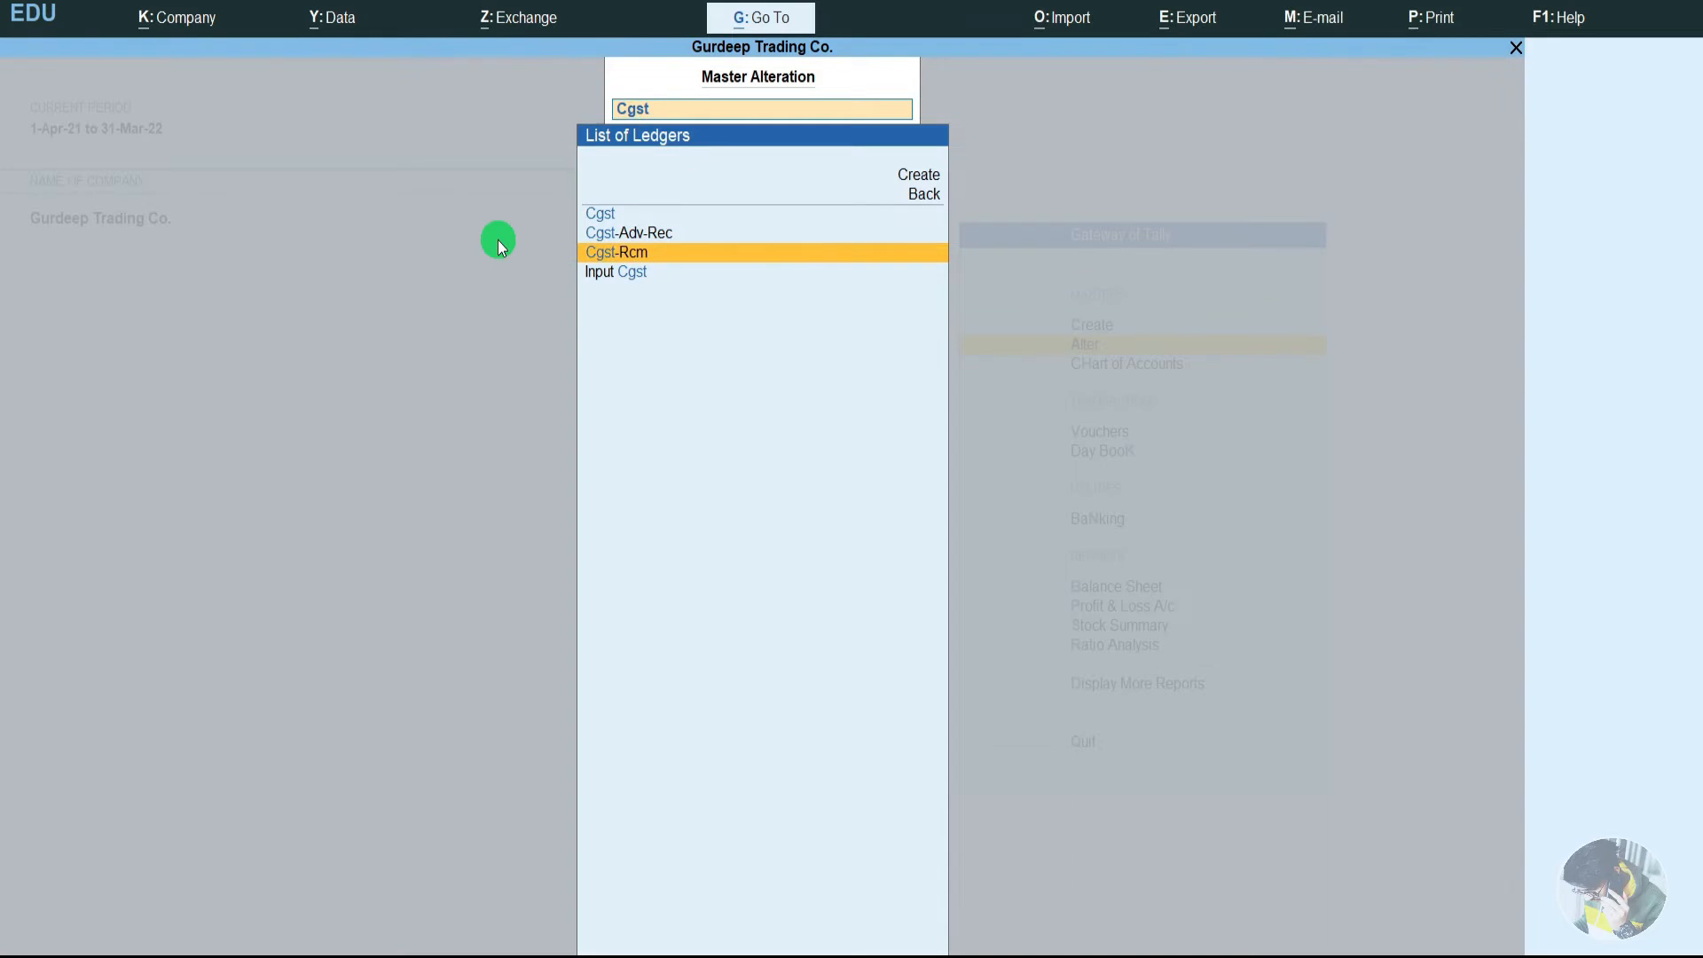
key(Return)
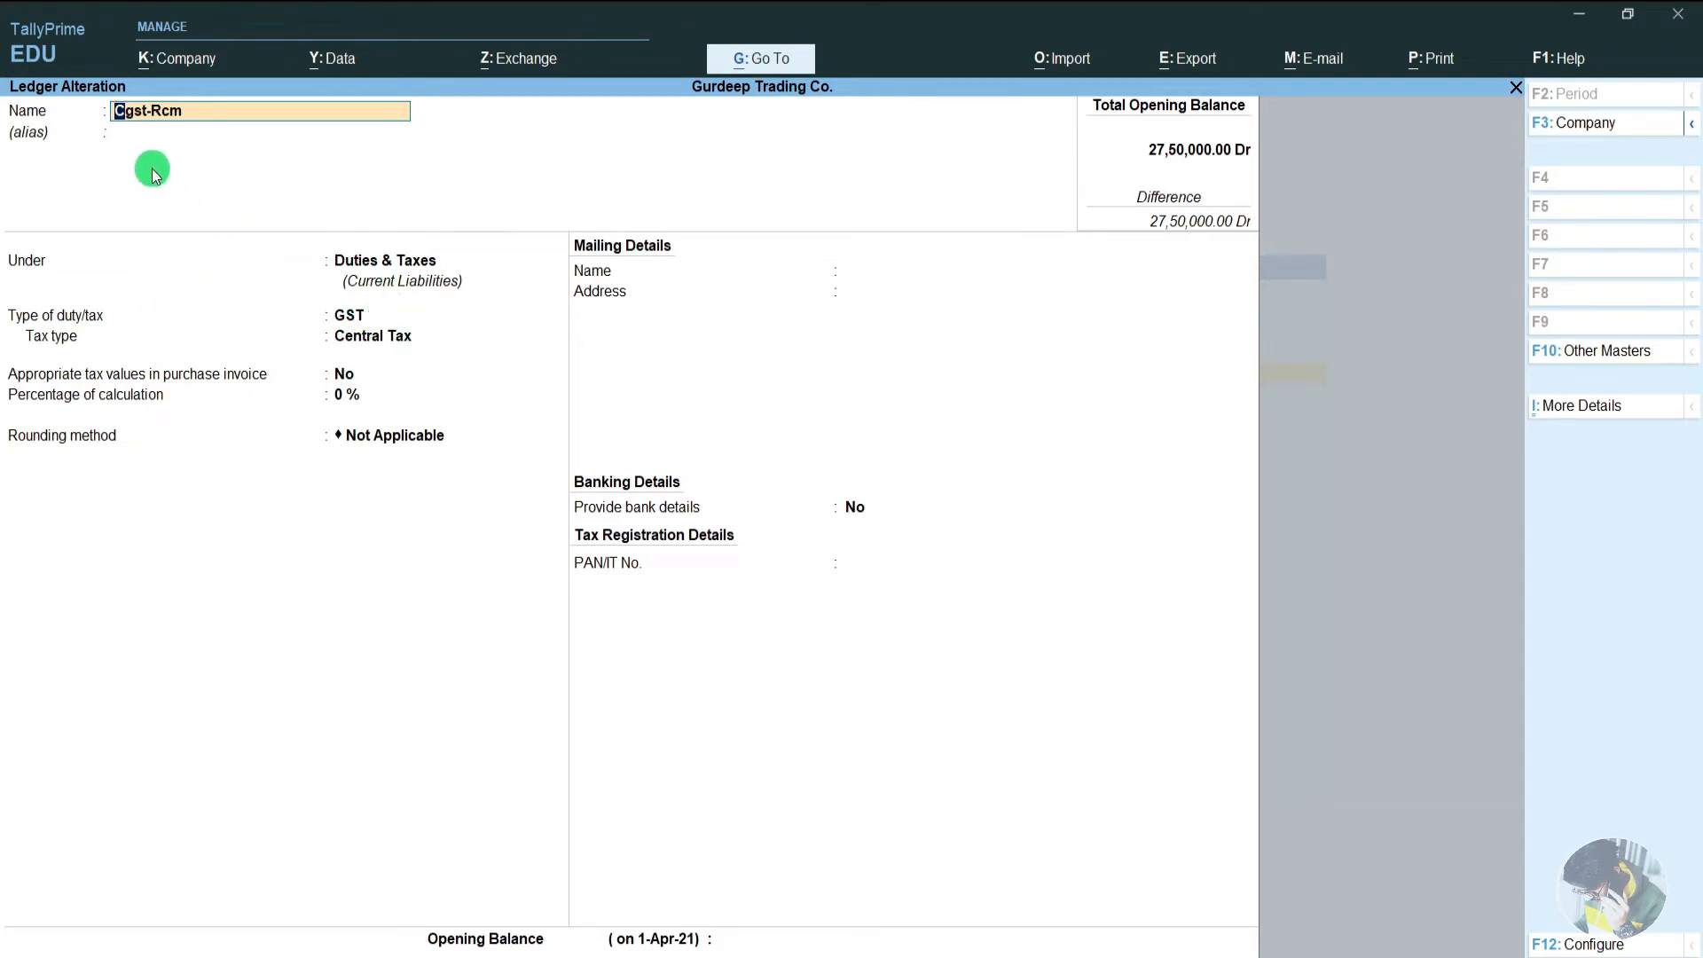
key(Escape)
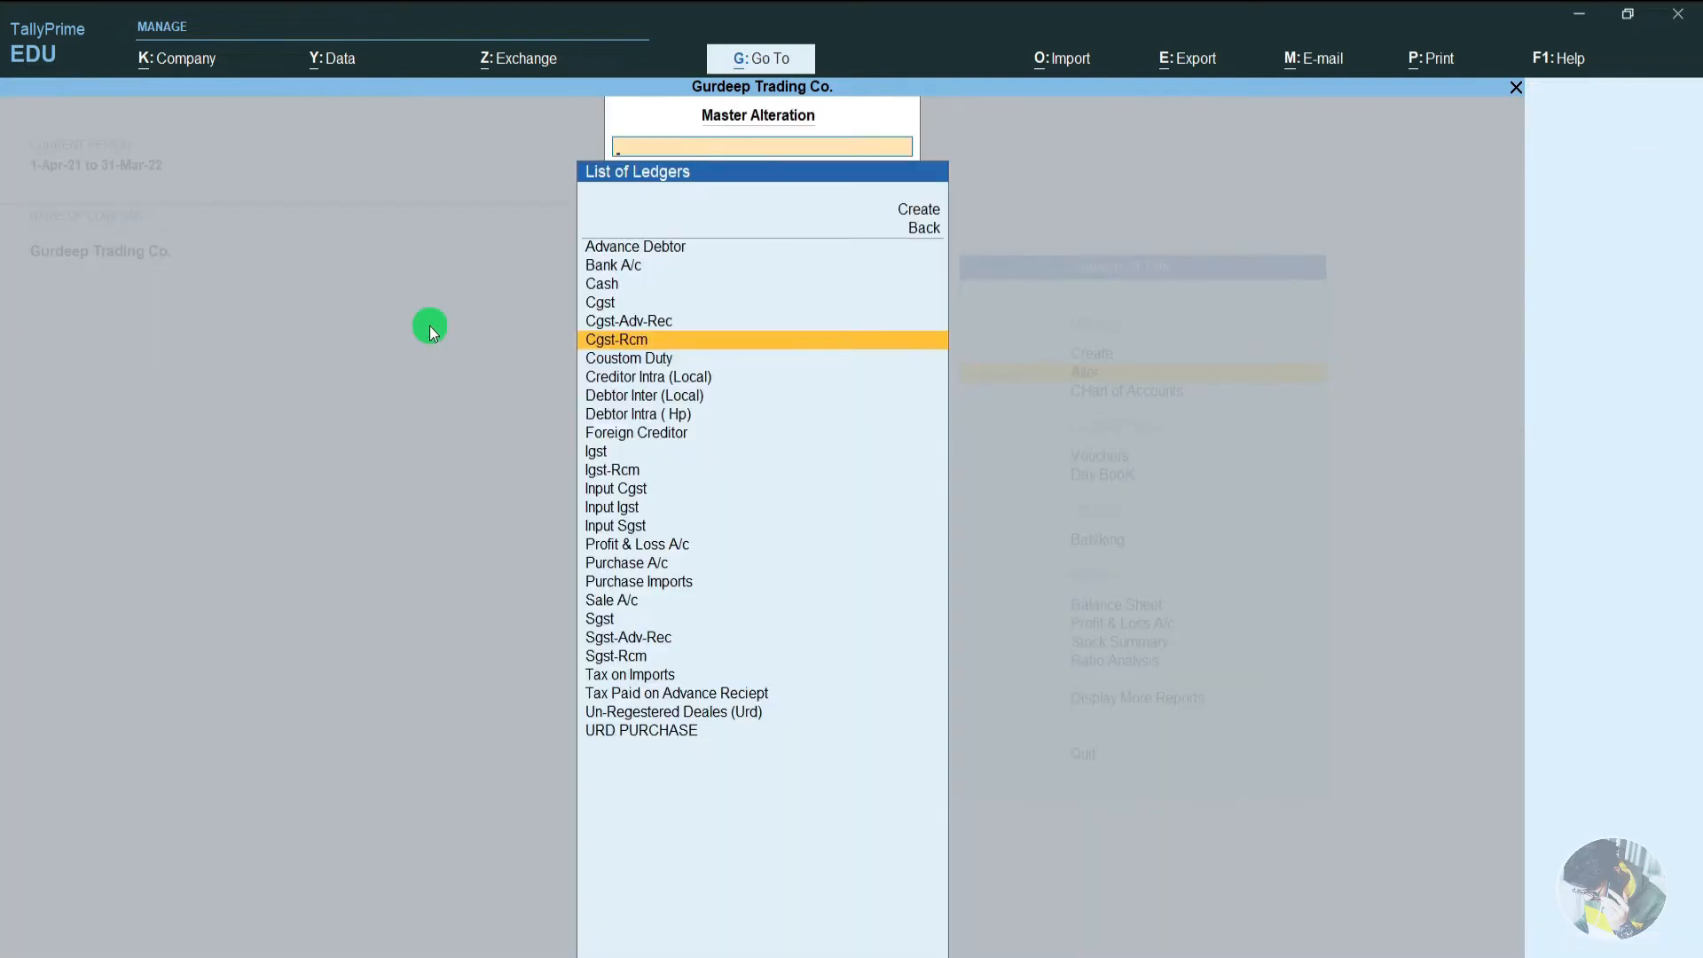
Open the Sgst-Rcm ledger, examine its duty and tax type, and return to the Gateway of Tally.
text(Sgst)
key(Down)
key(Down)
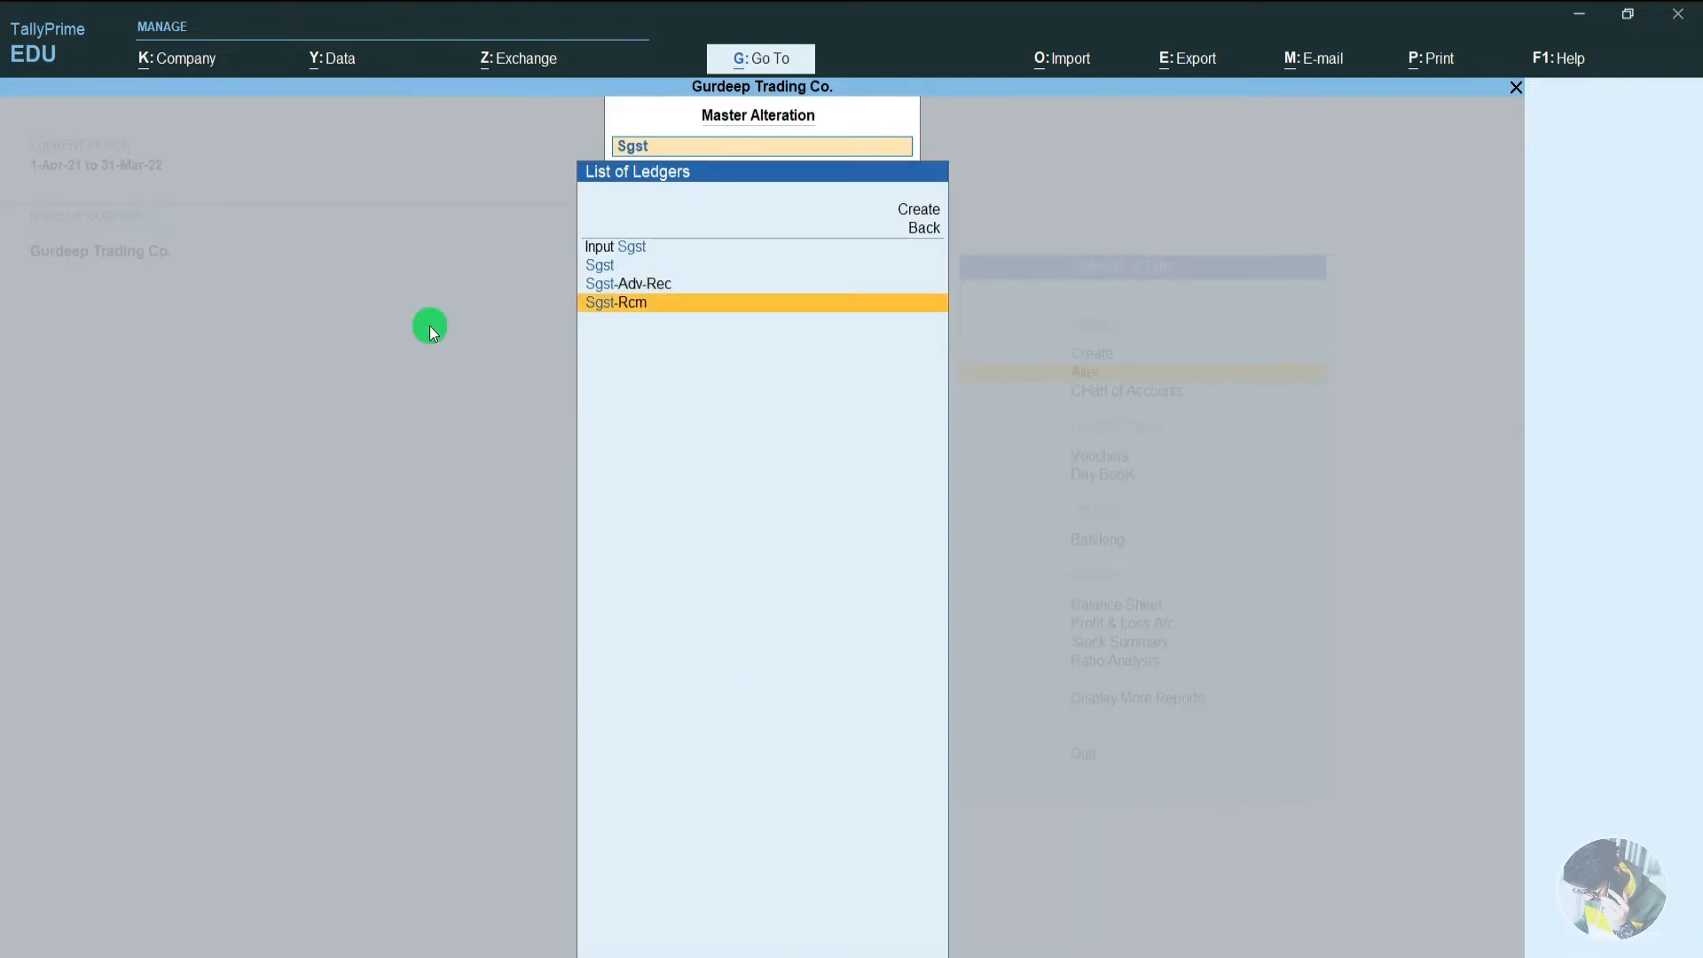
key(Return)
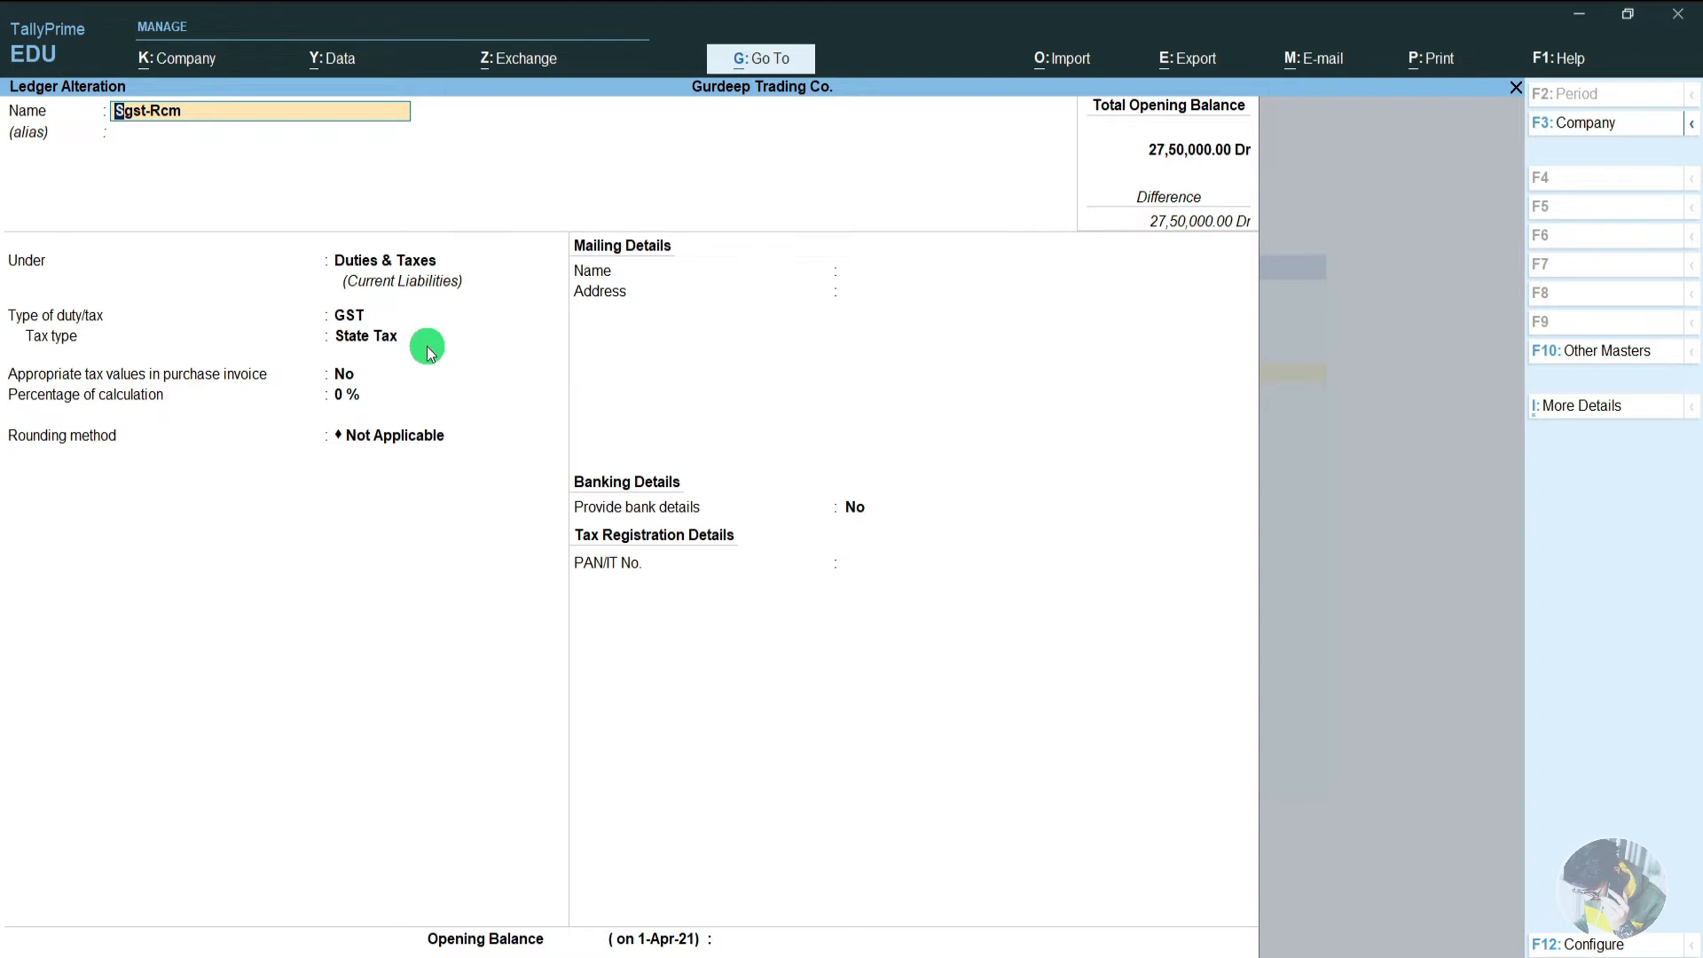
key(Escape)
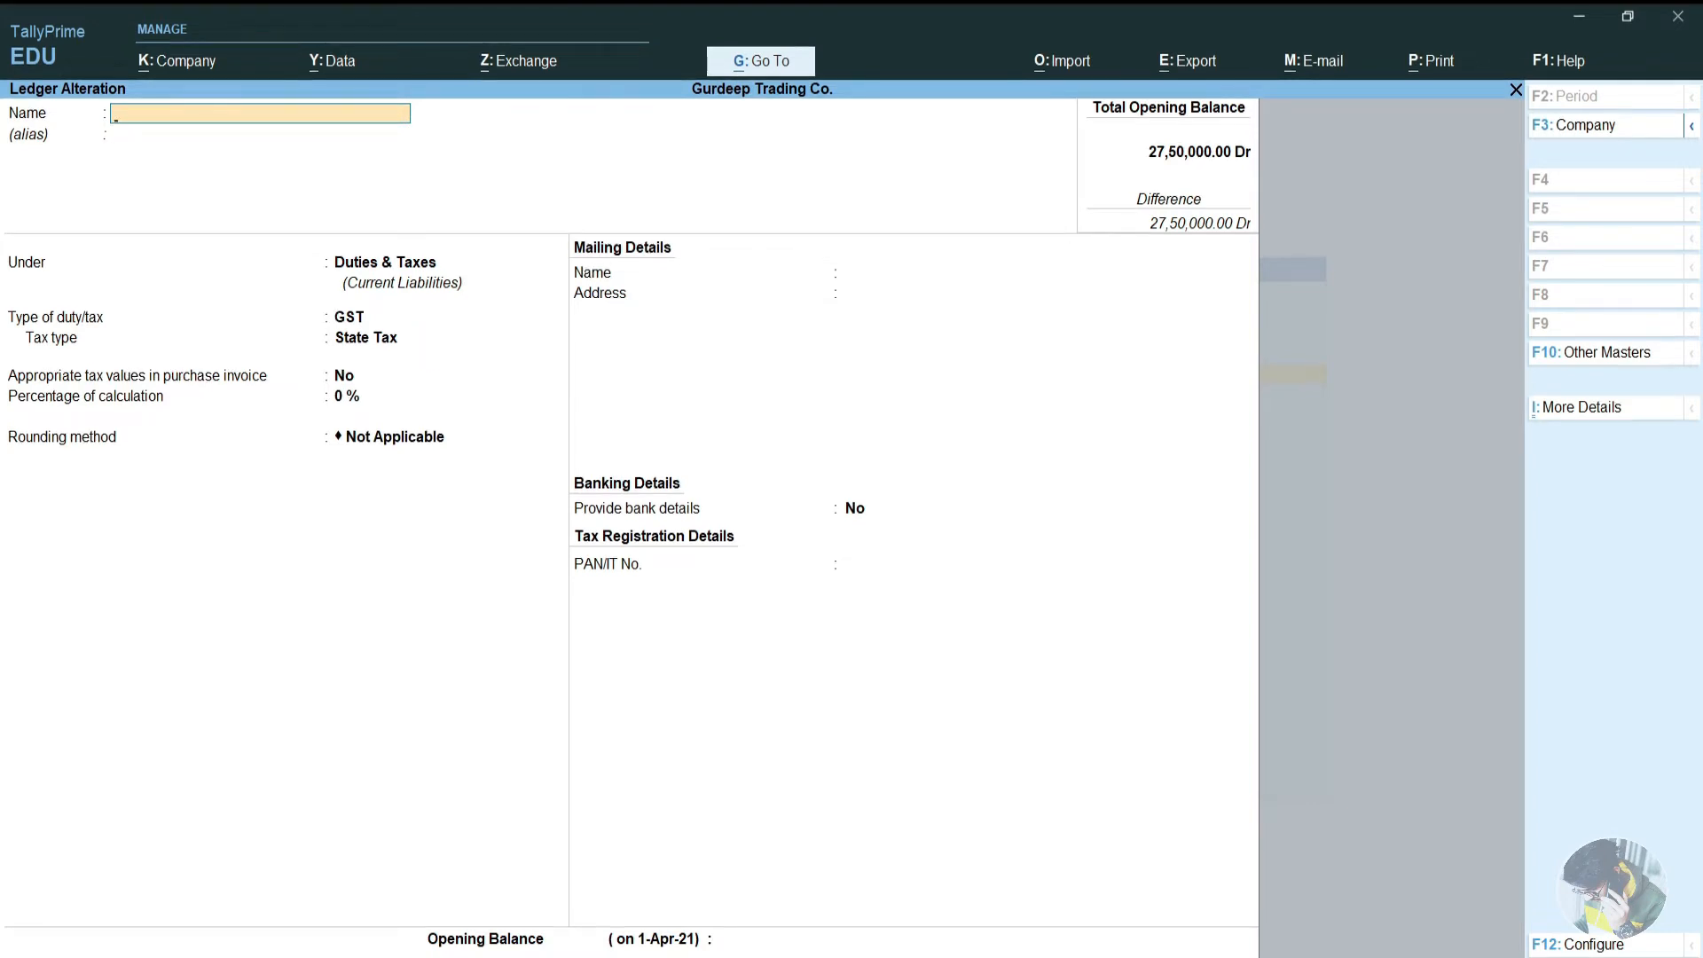
key(Escape)
key(Escape)
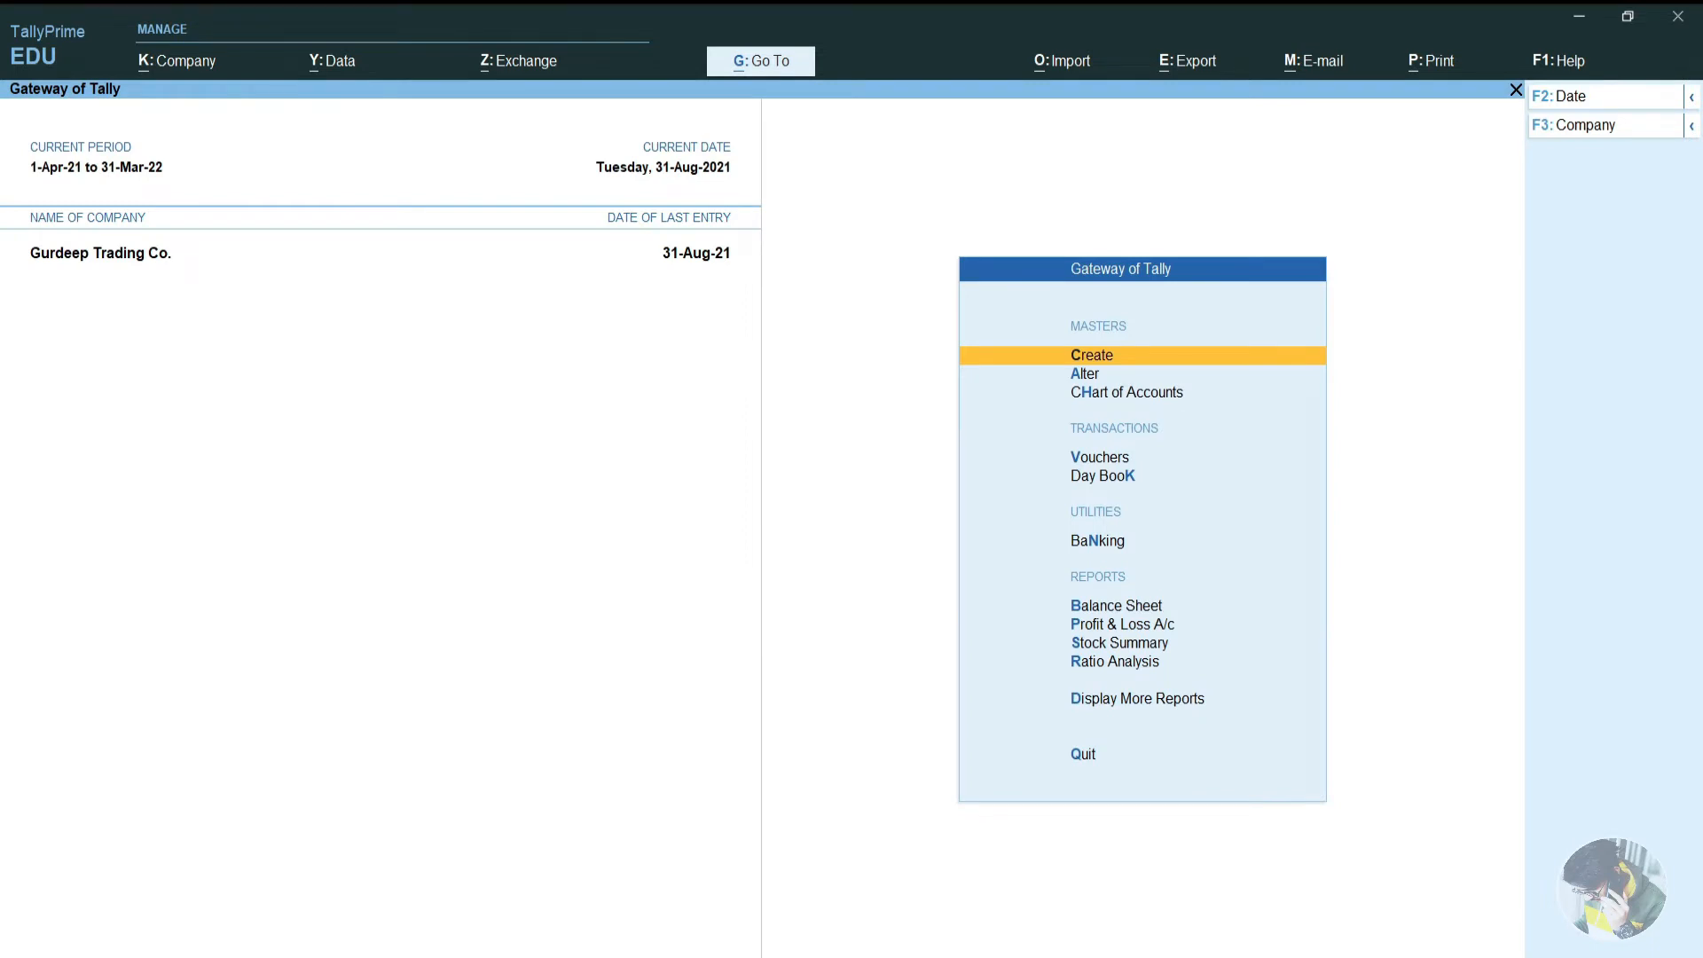
Open the Un-Regestered Deales (Urd) ledger, examine its group and GST registration type, and return to the Gateway of Tally.
key(Down)
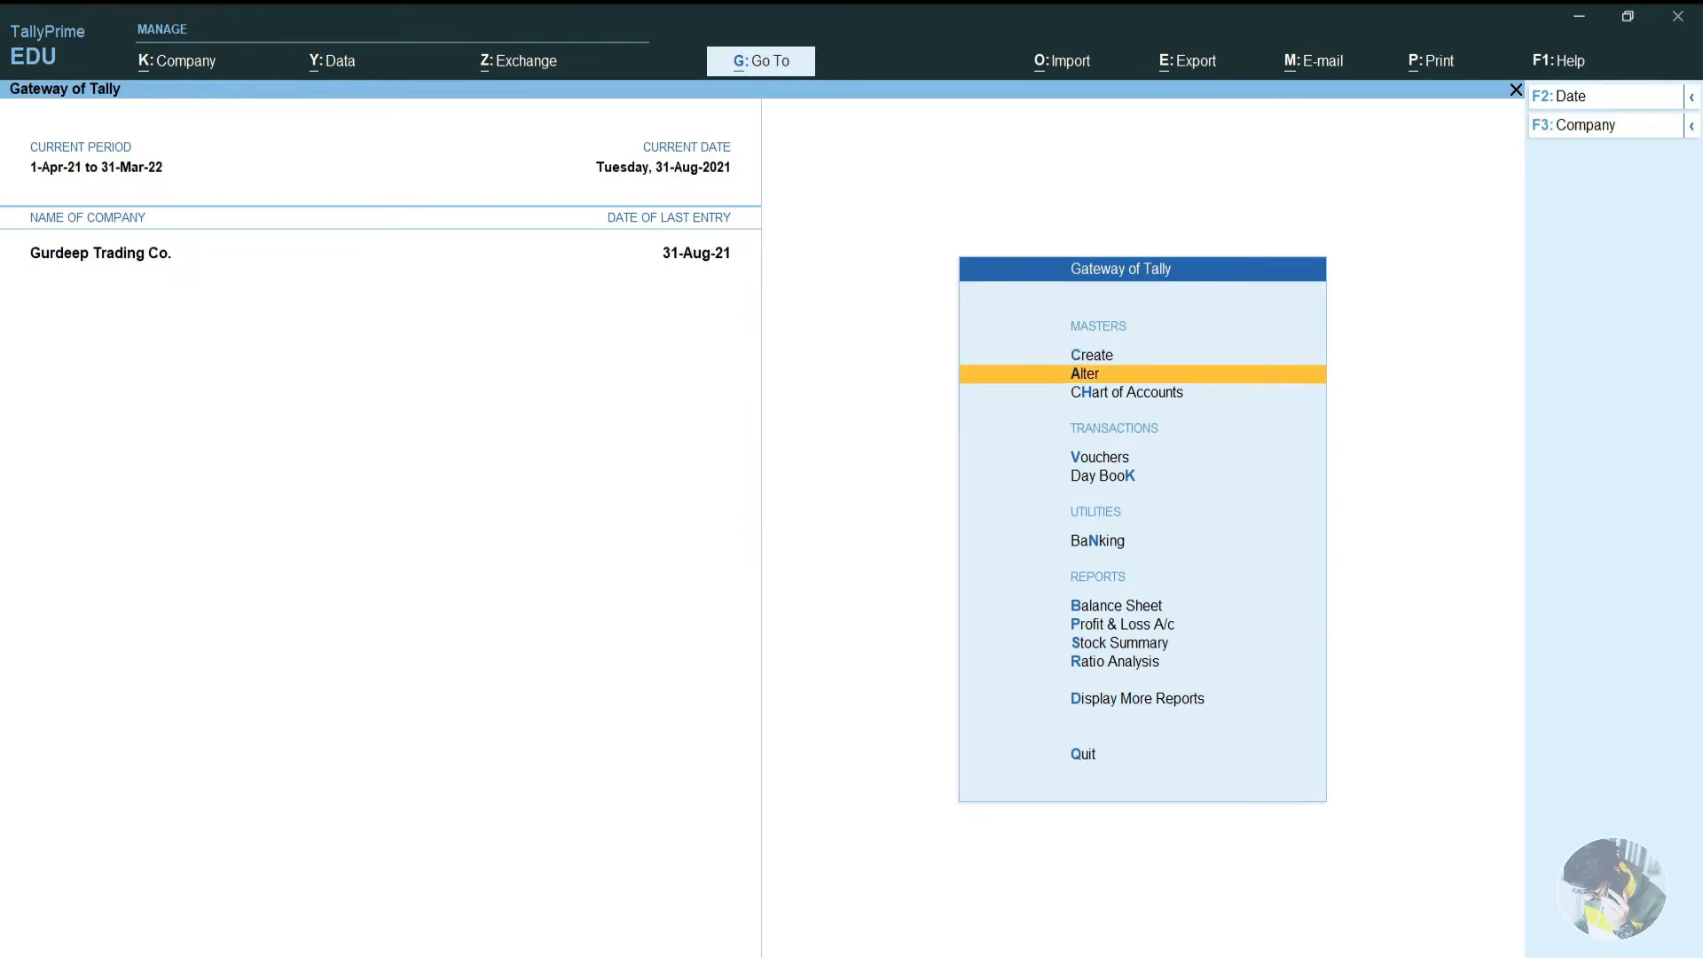
key(Return)
text(Un)
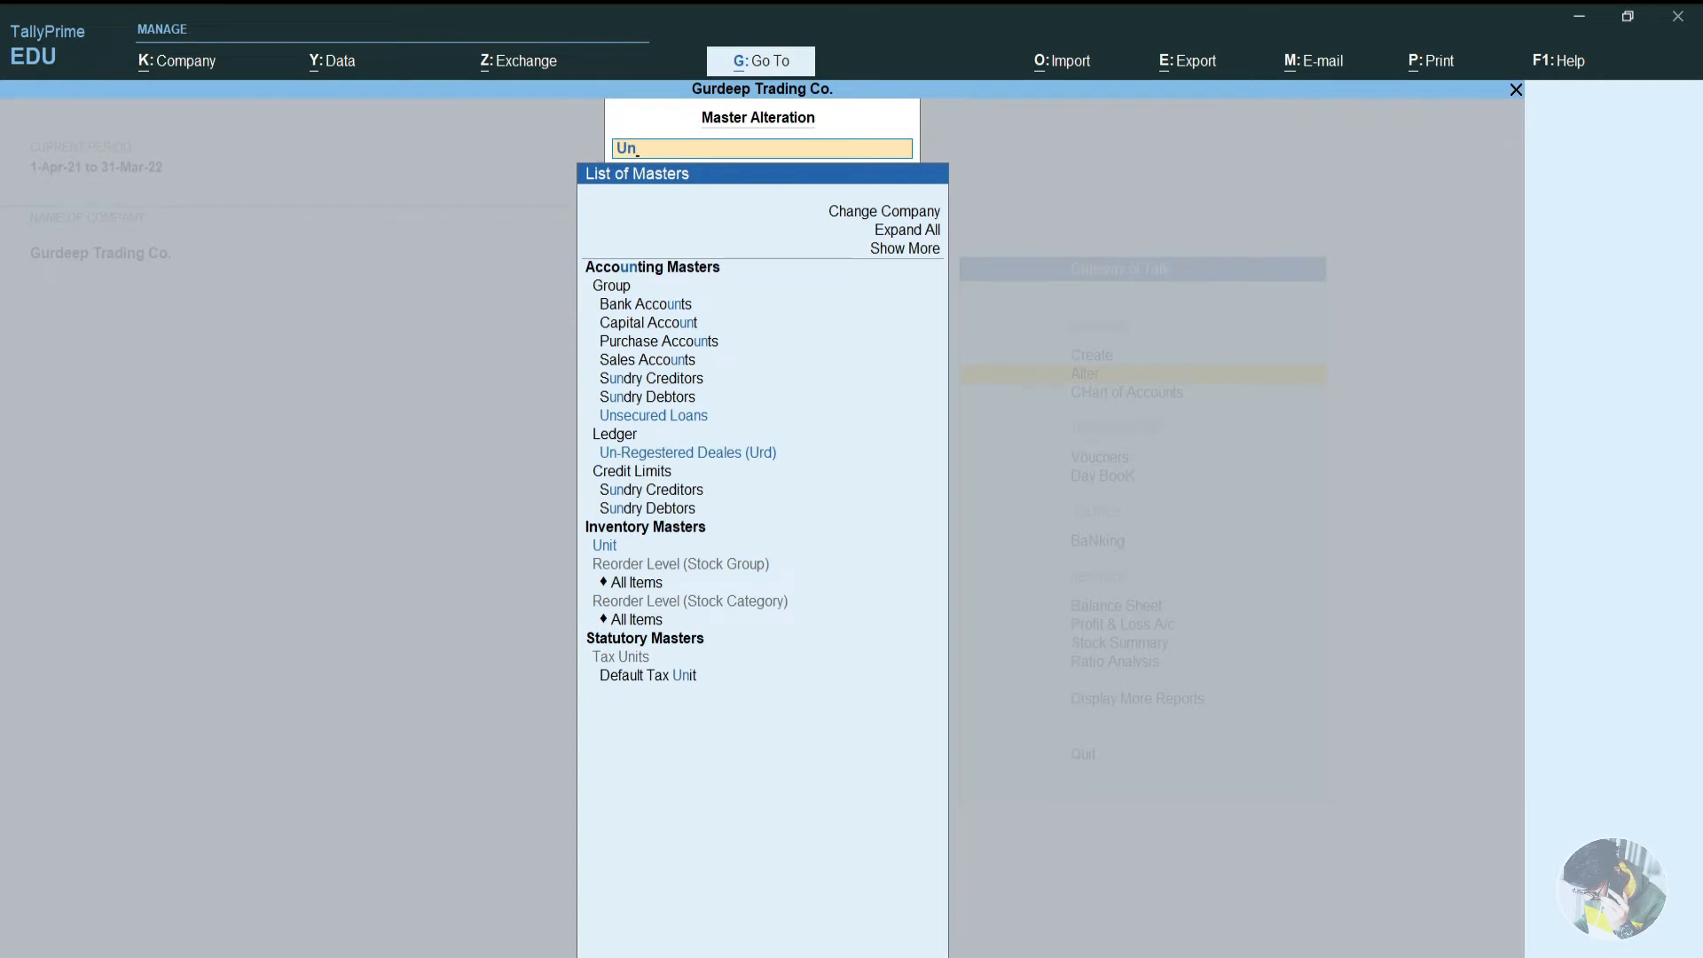
key(BackSpace)
key(BackSpace)
key(Down)
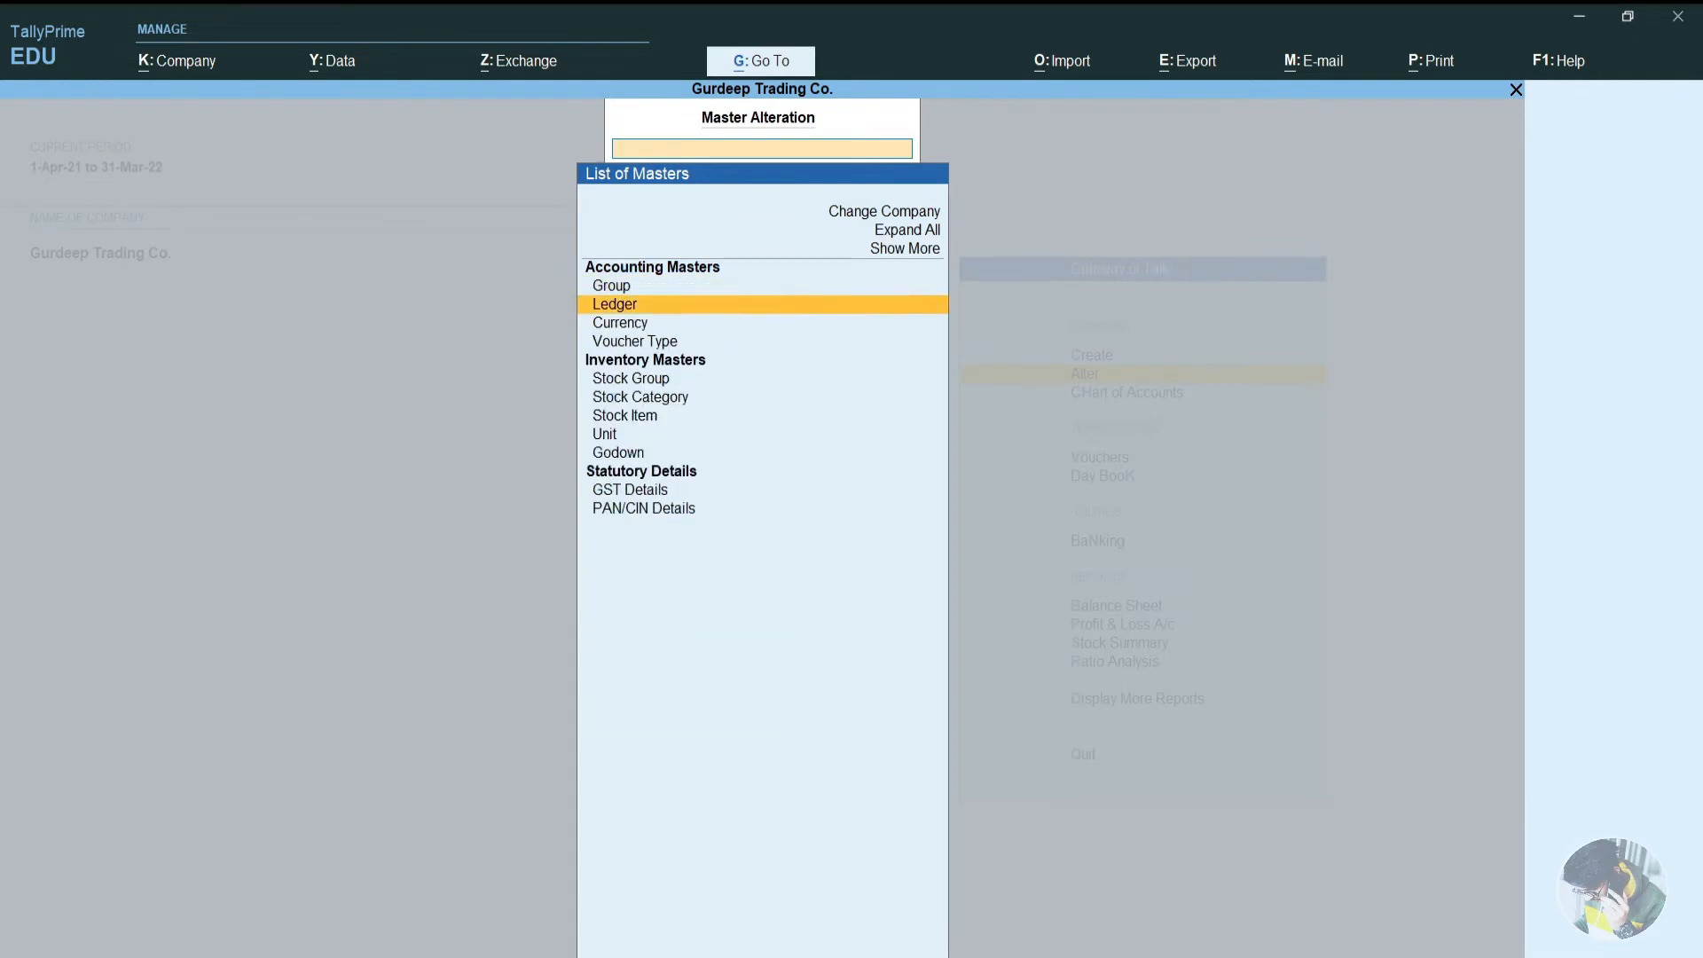
key(Return)
text(Un)
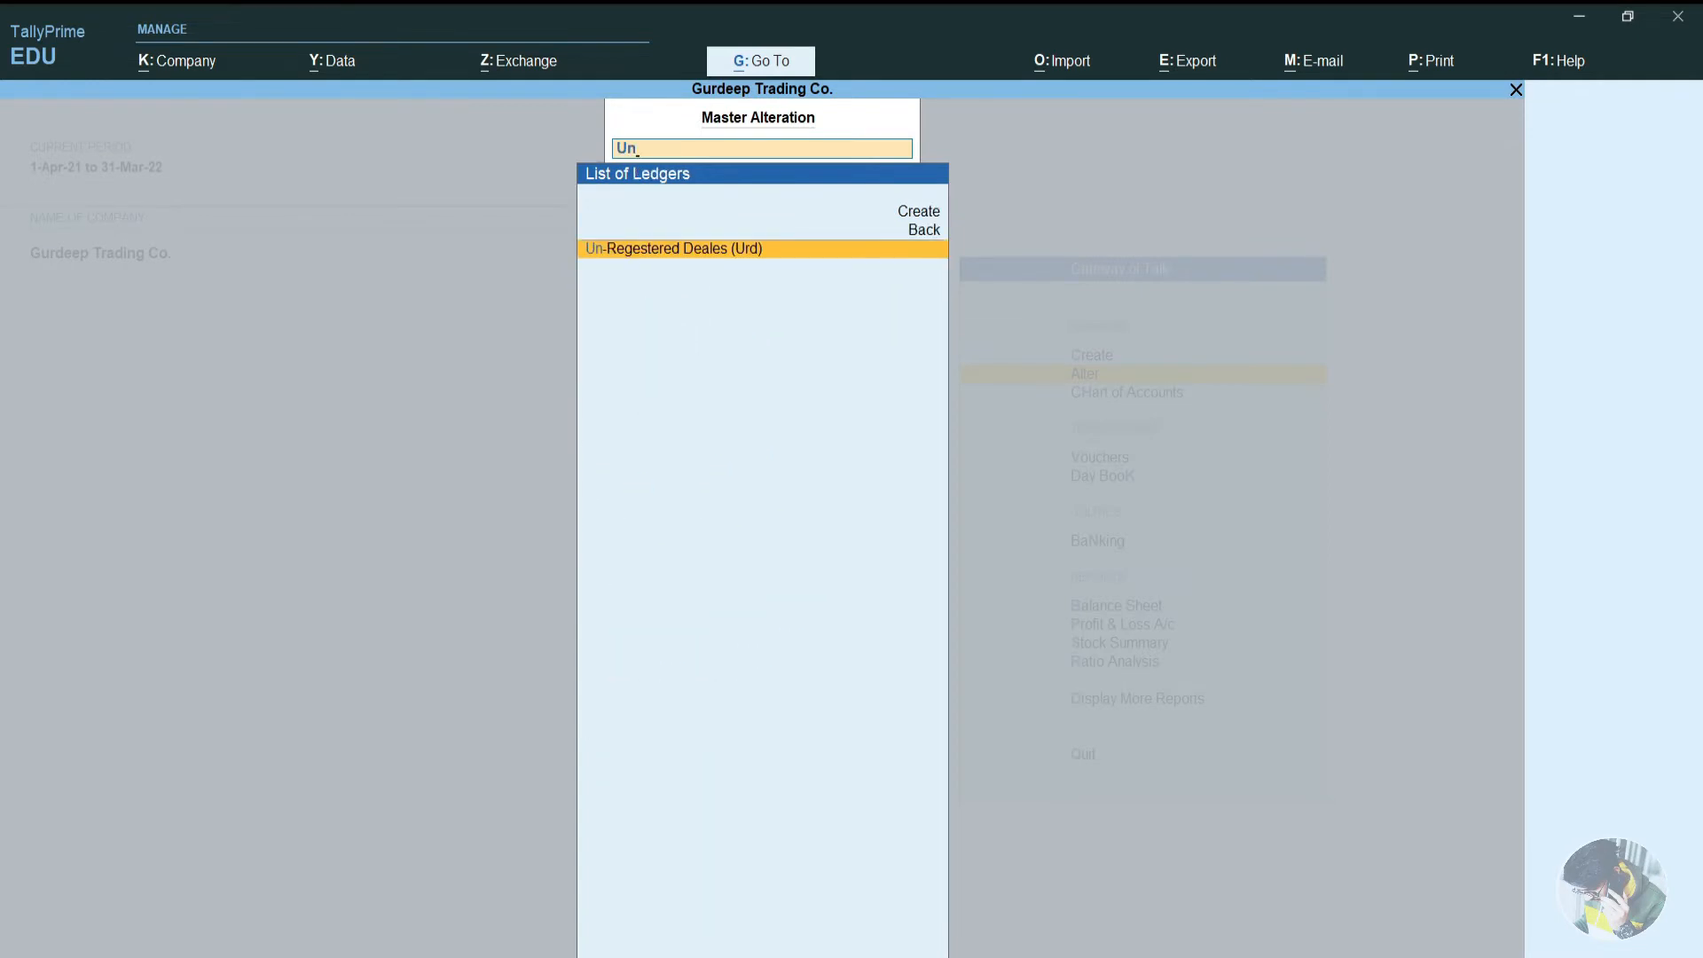
key(Return)
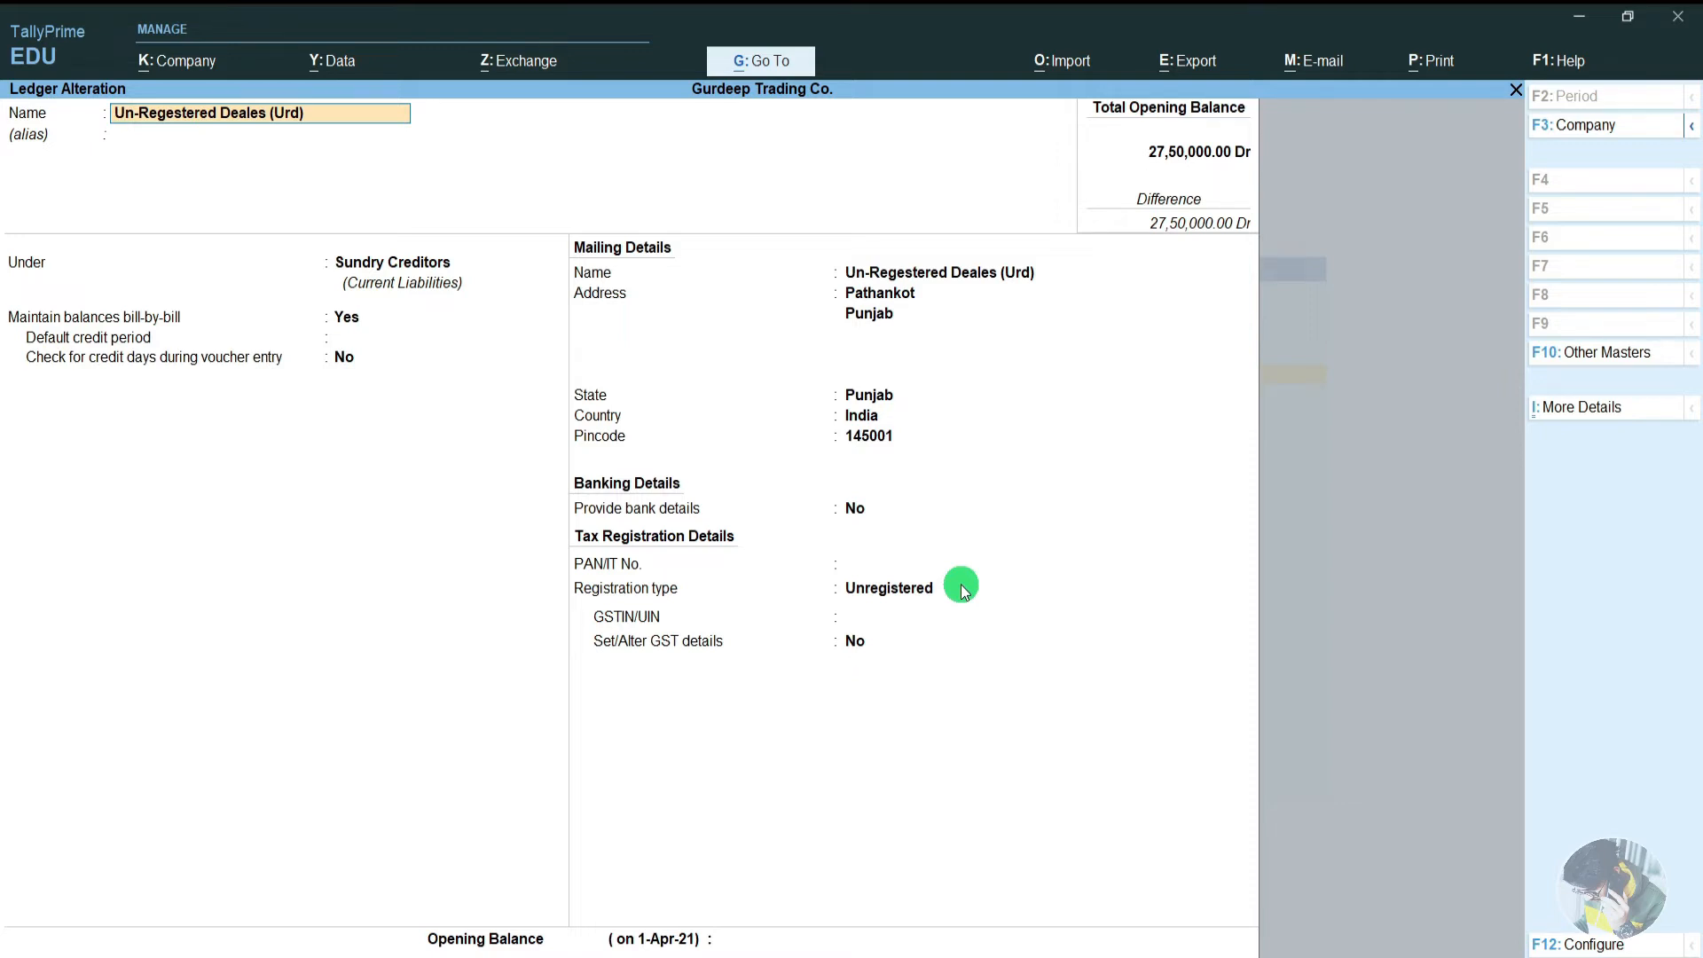
key(Escape)
key(Escape)
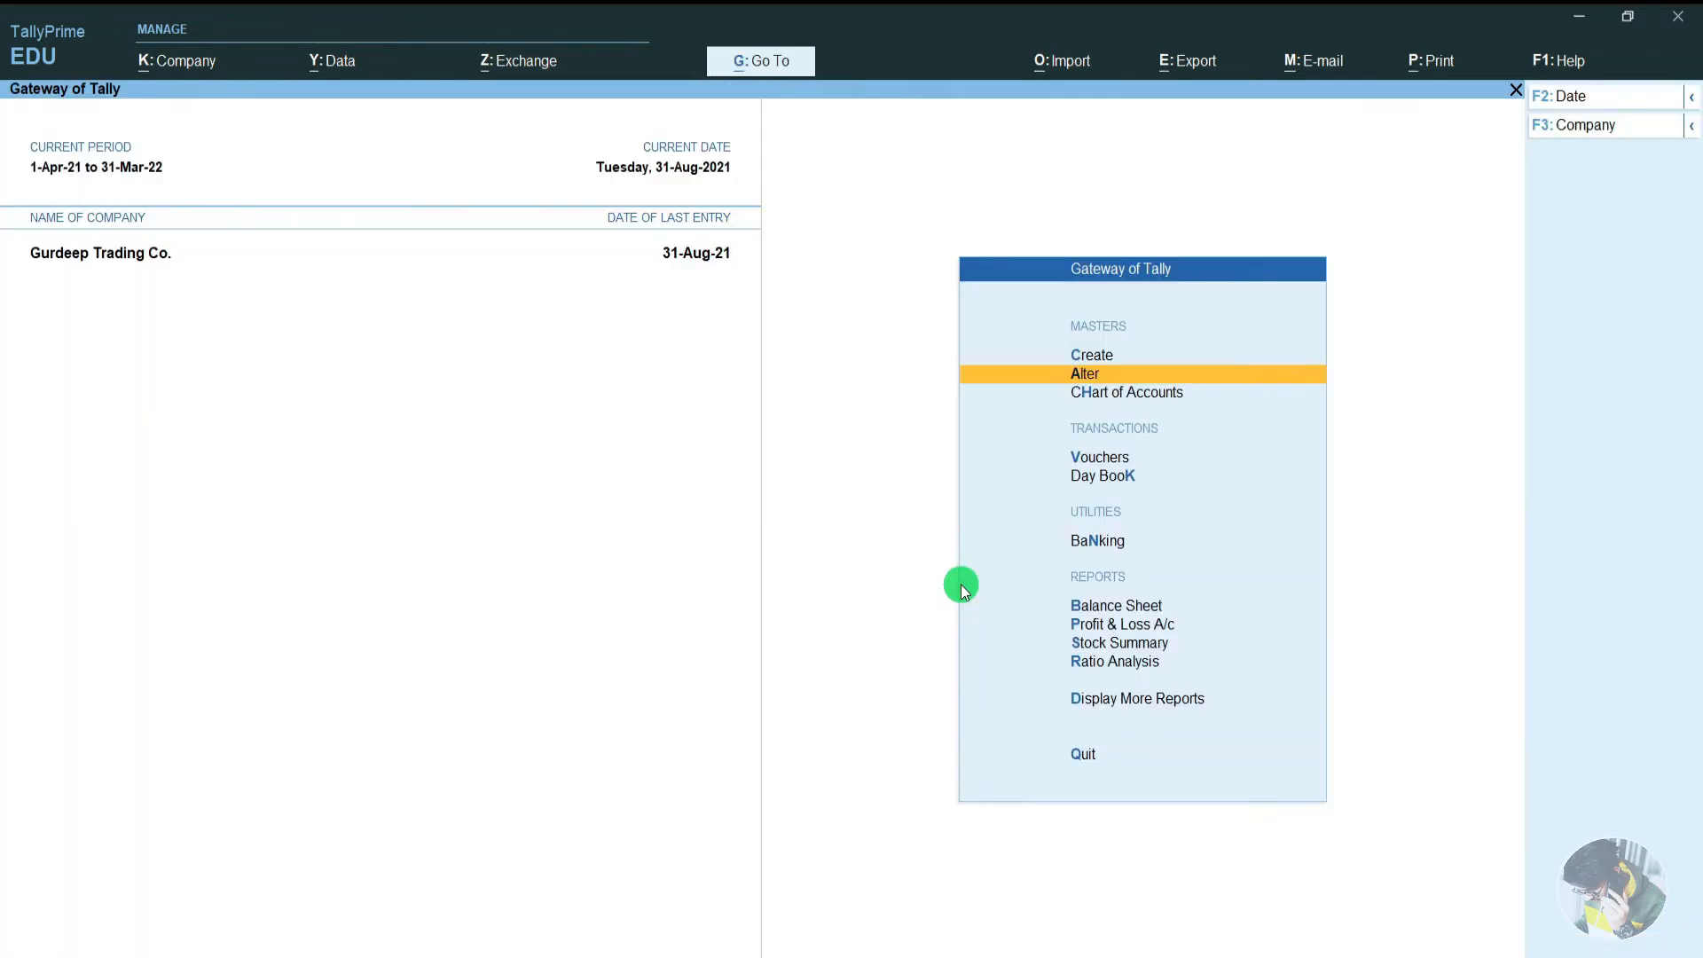
Start a new Purchase voucher and set its date to 1-9-2021.
key(Up)
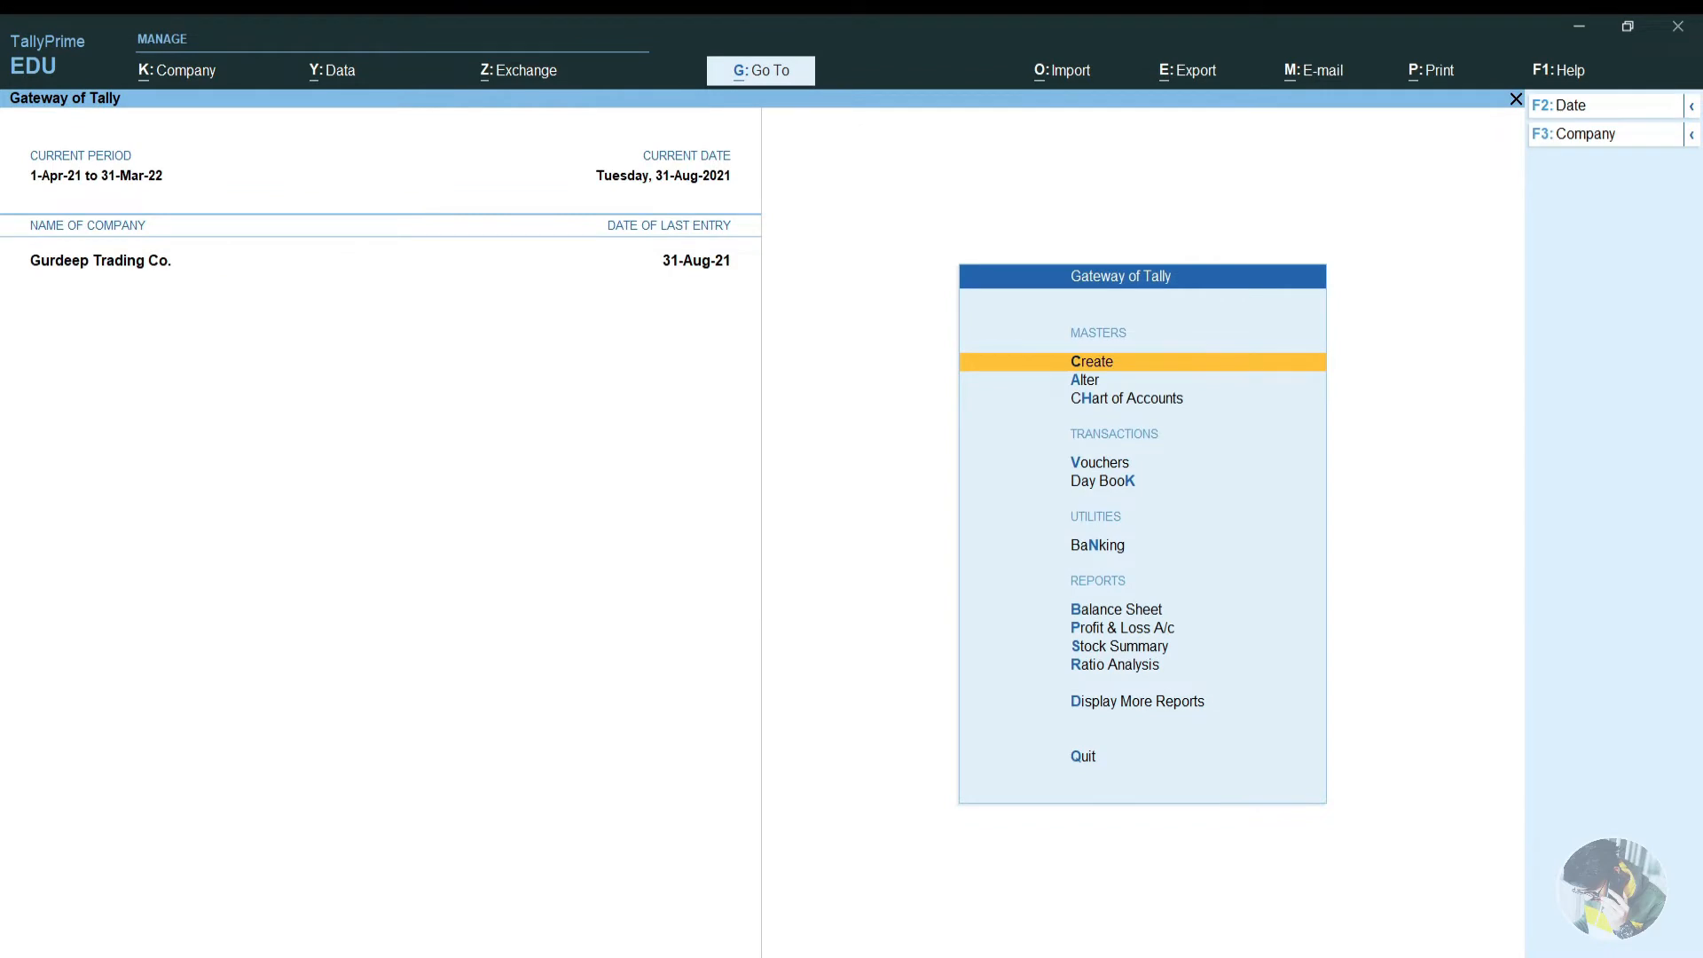
key(Down)
key(Down)
key(Down)
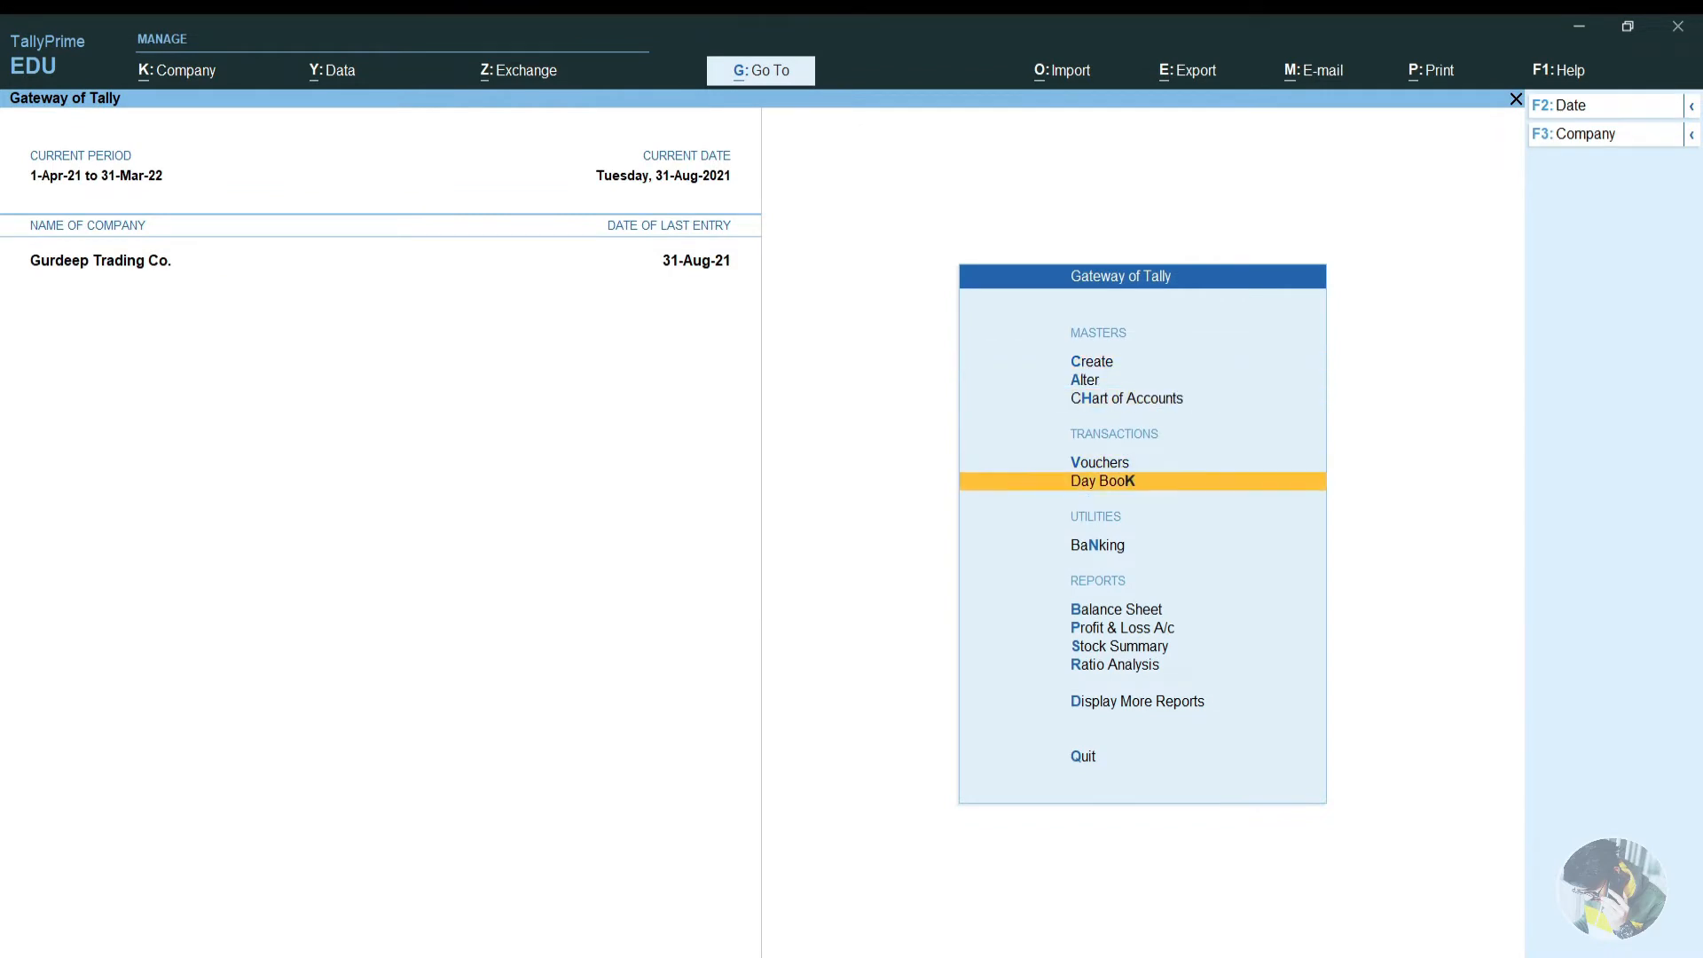
key(Up)
key(Return)
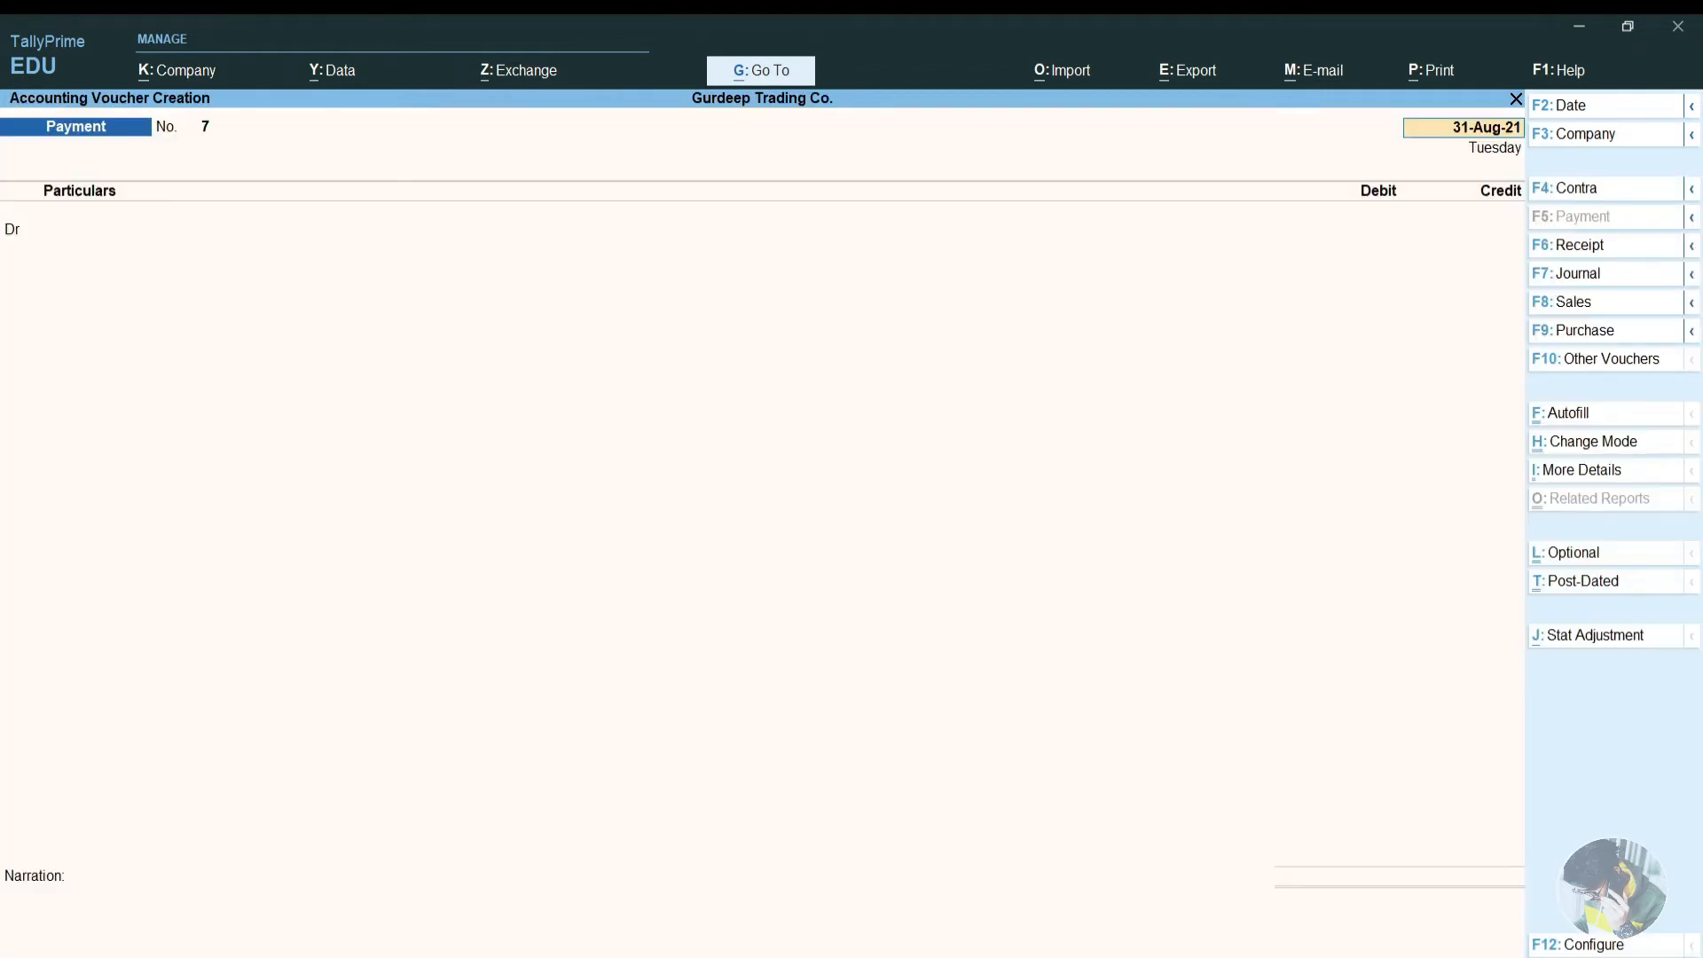
key(F9)
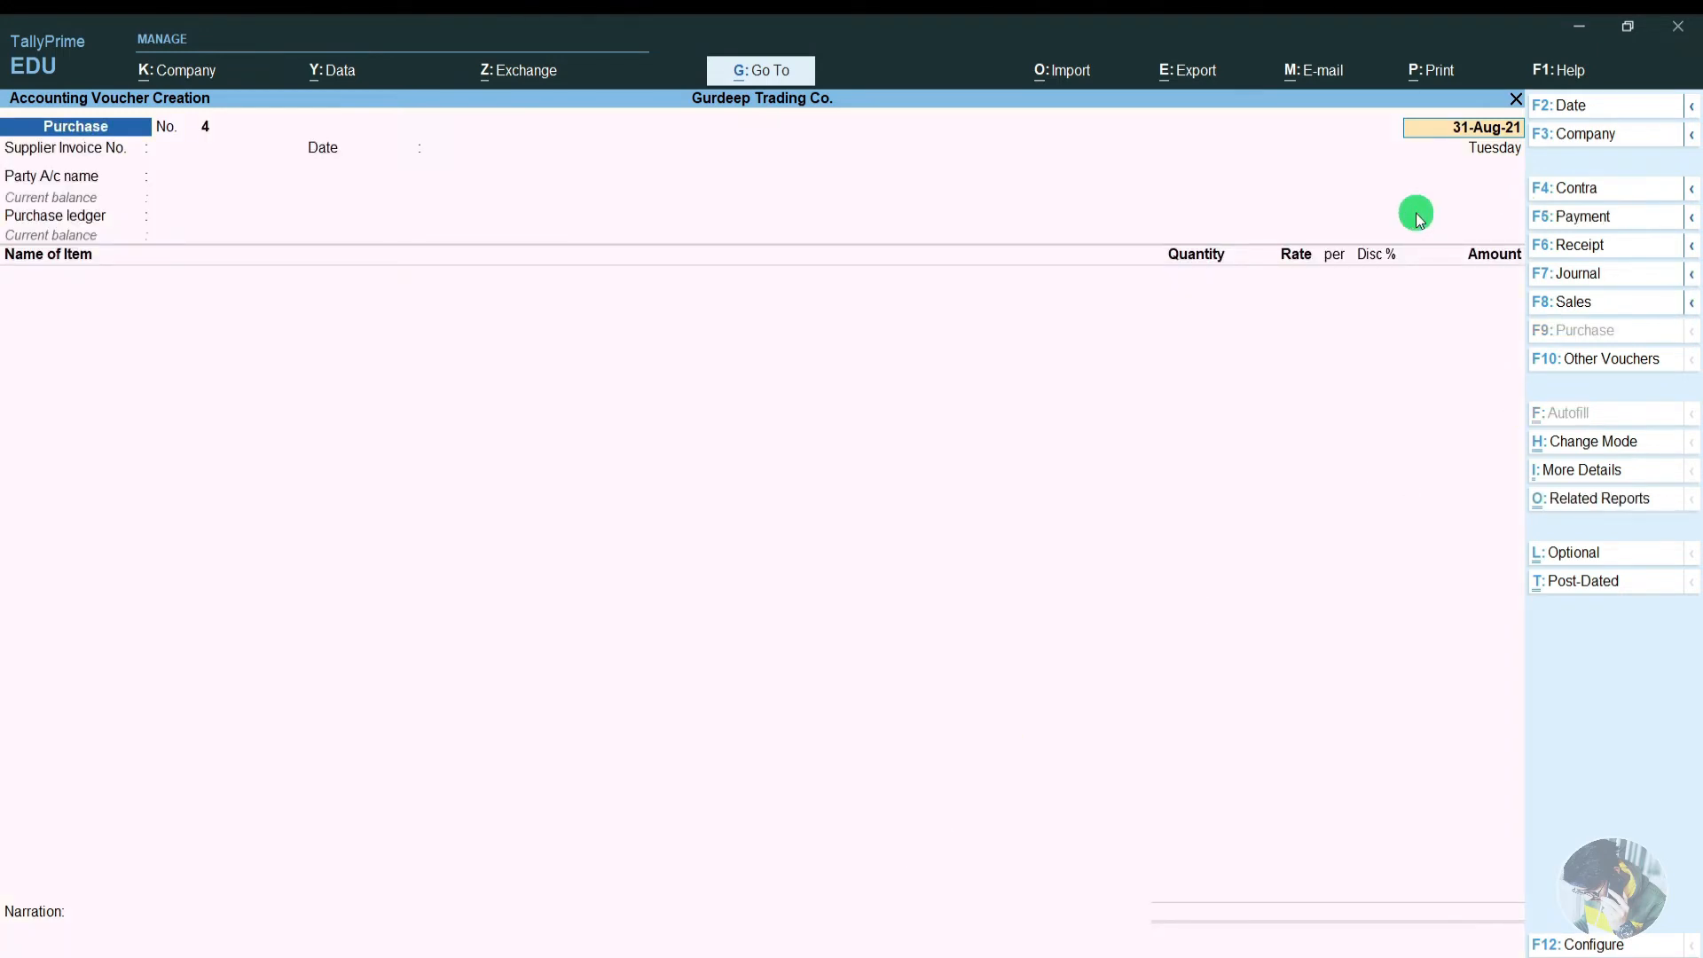
key(F2)
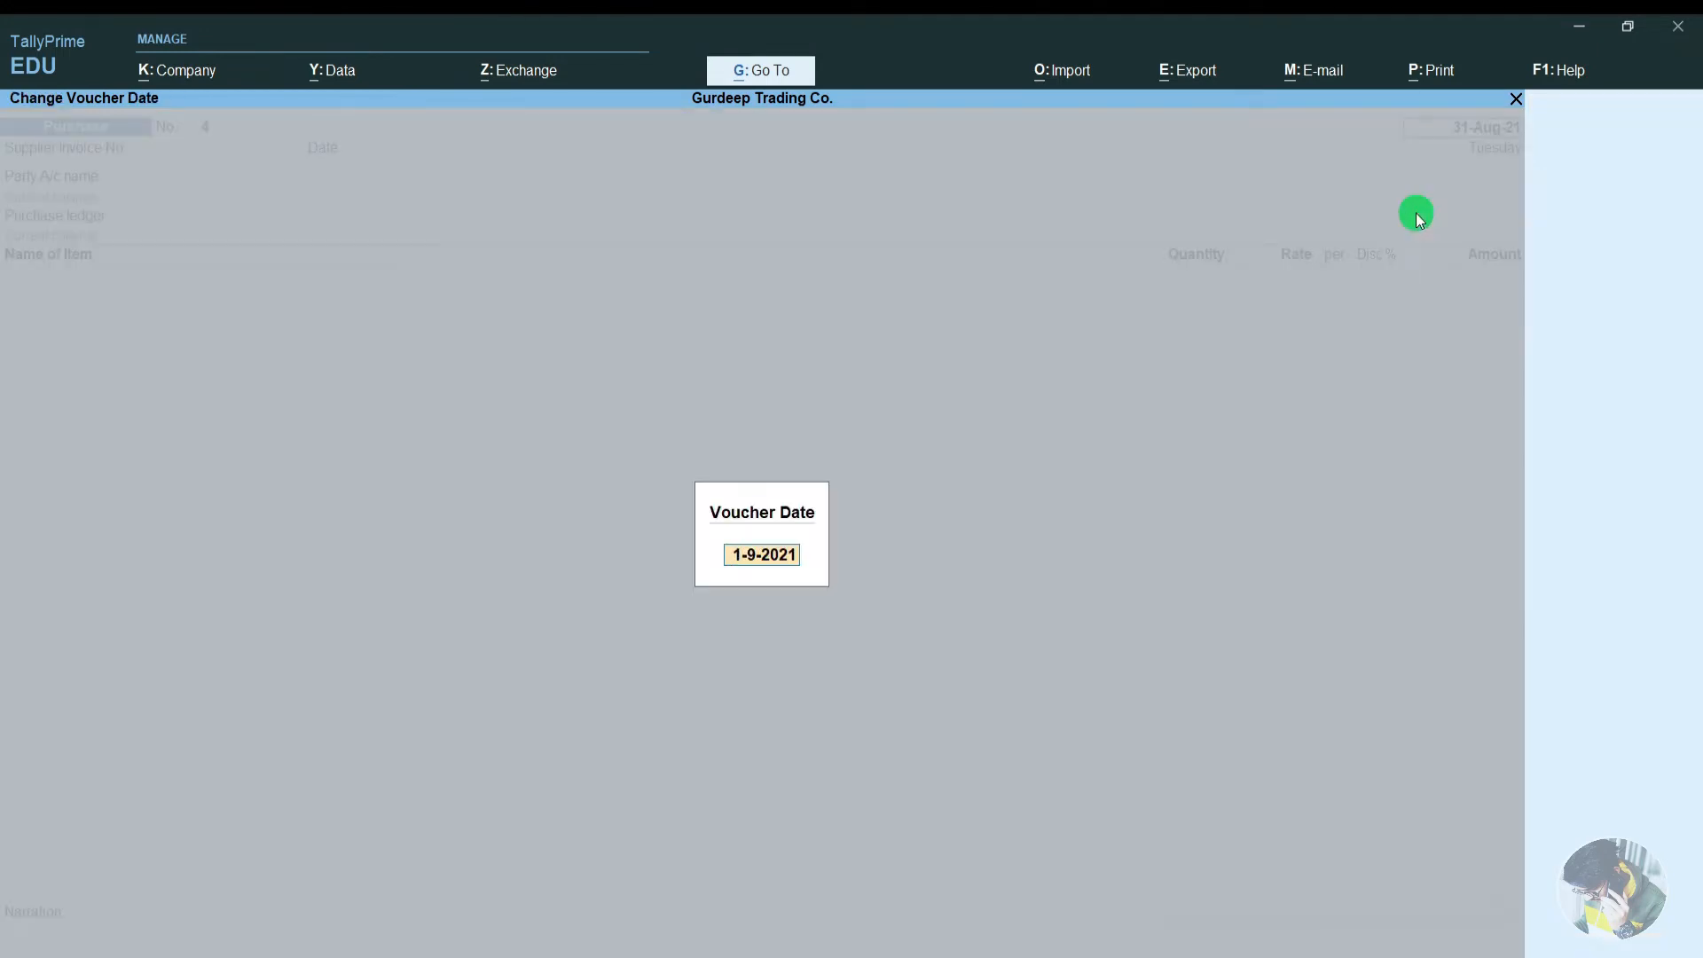
key(Return)
key(Return)
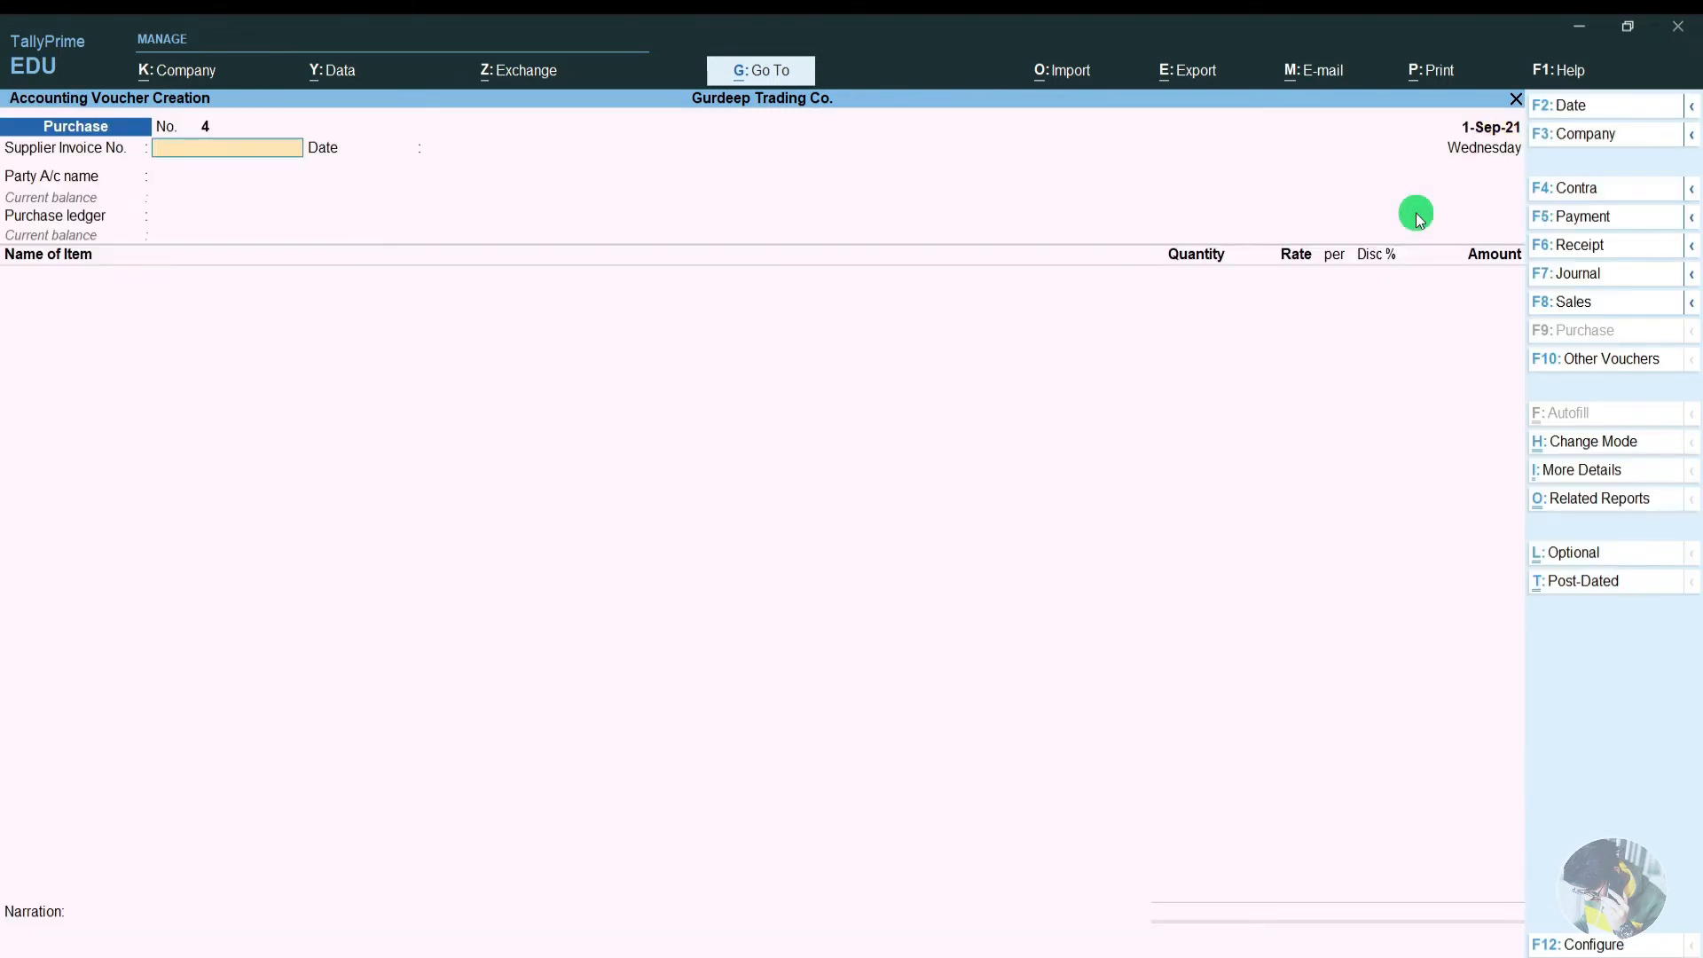
Enter supplier invoice number 04 dated 1-Sep-21 and choose Un-Regestered Deales (Urd) as the party account.
text(01)
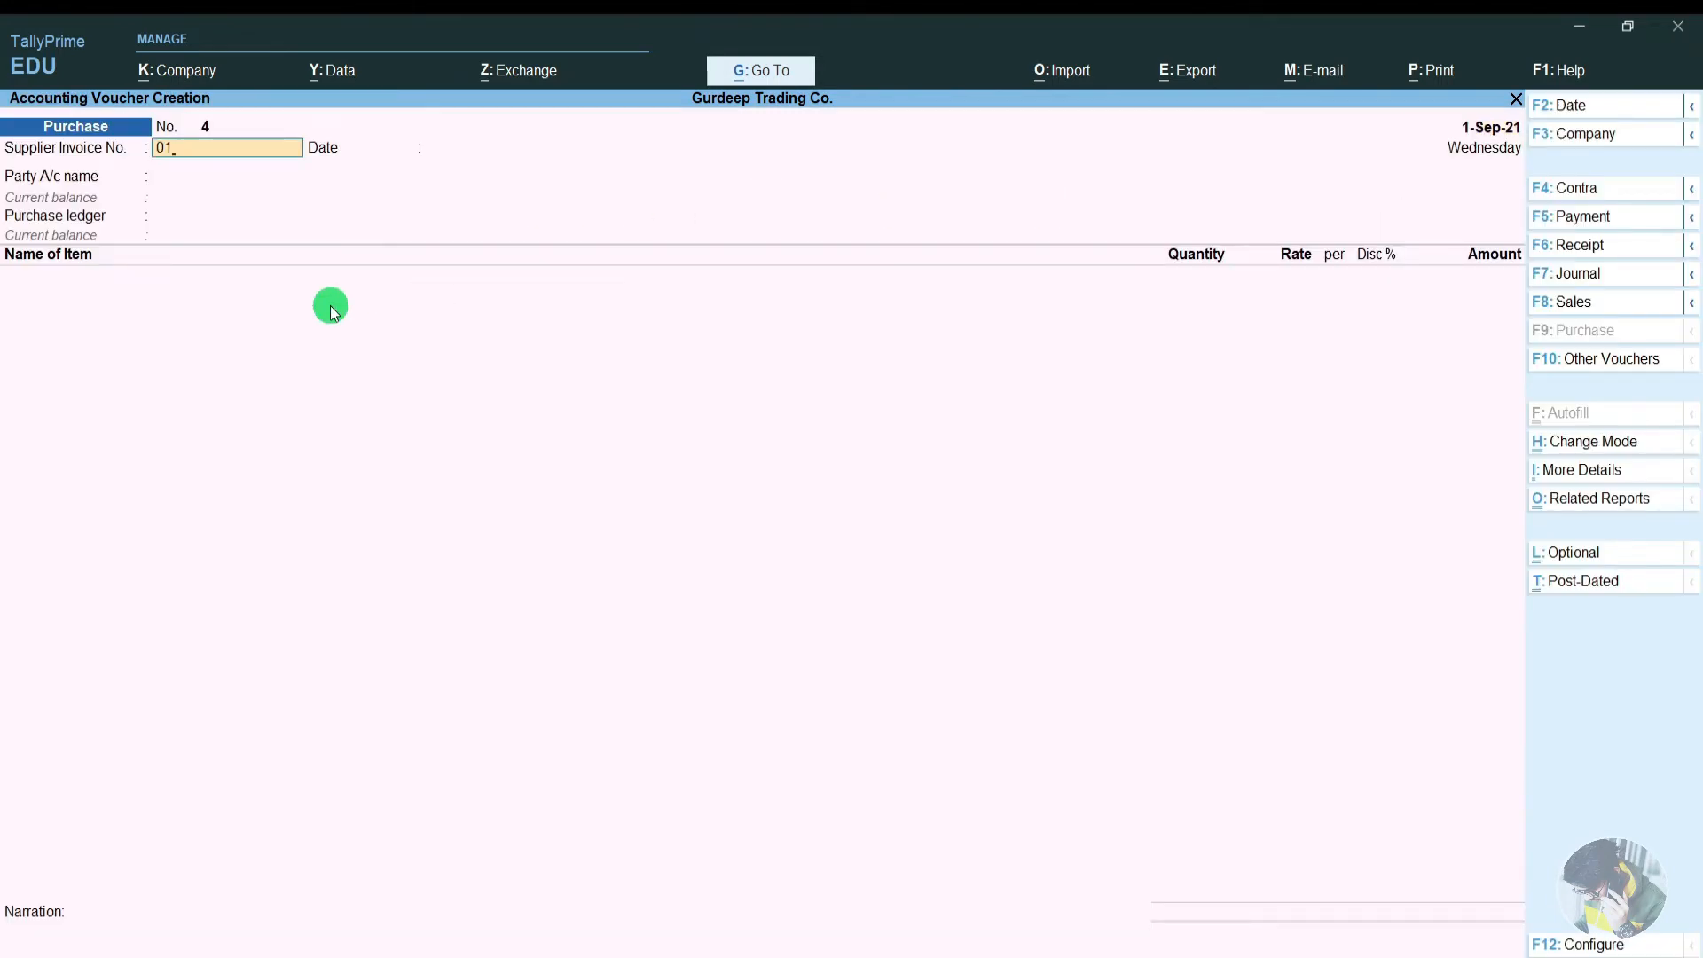
key(Return)
key(Return)
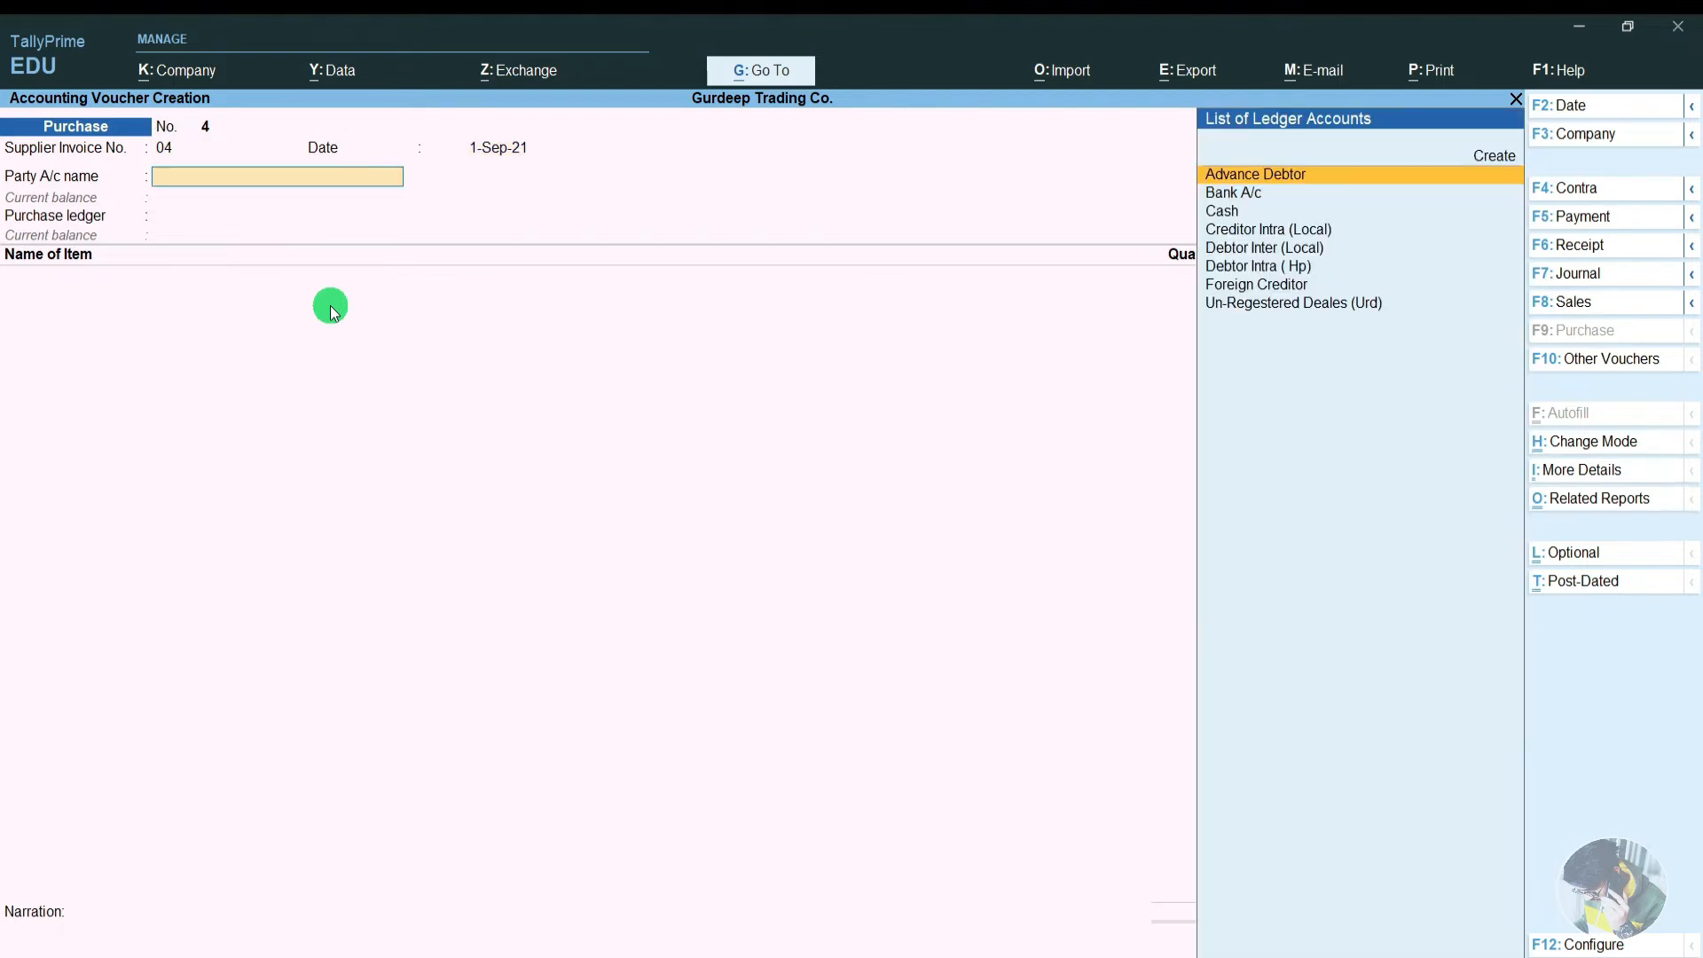
text(Un)
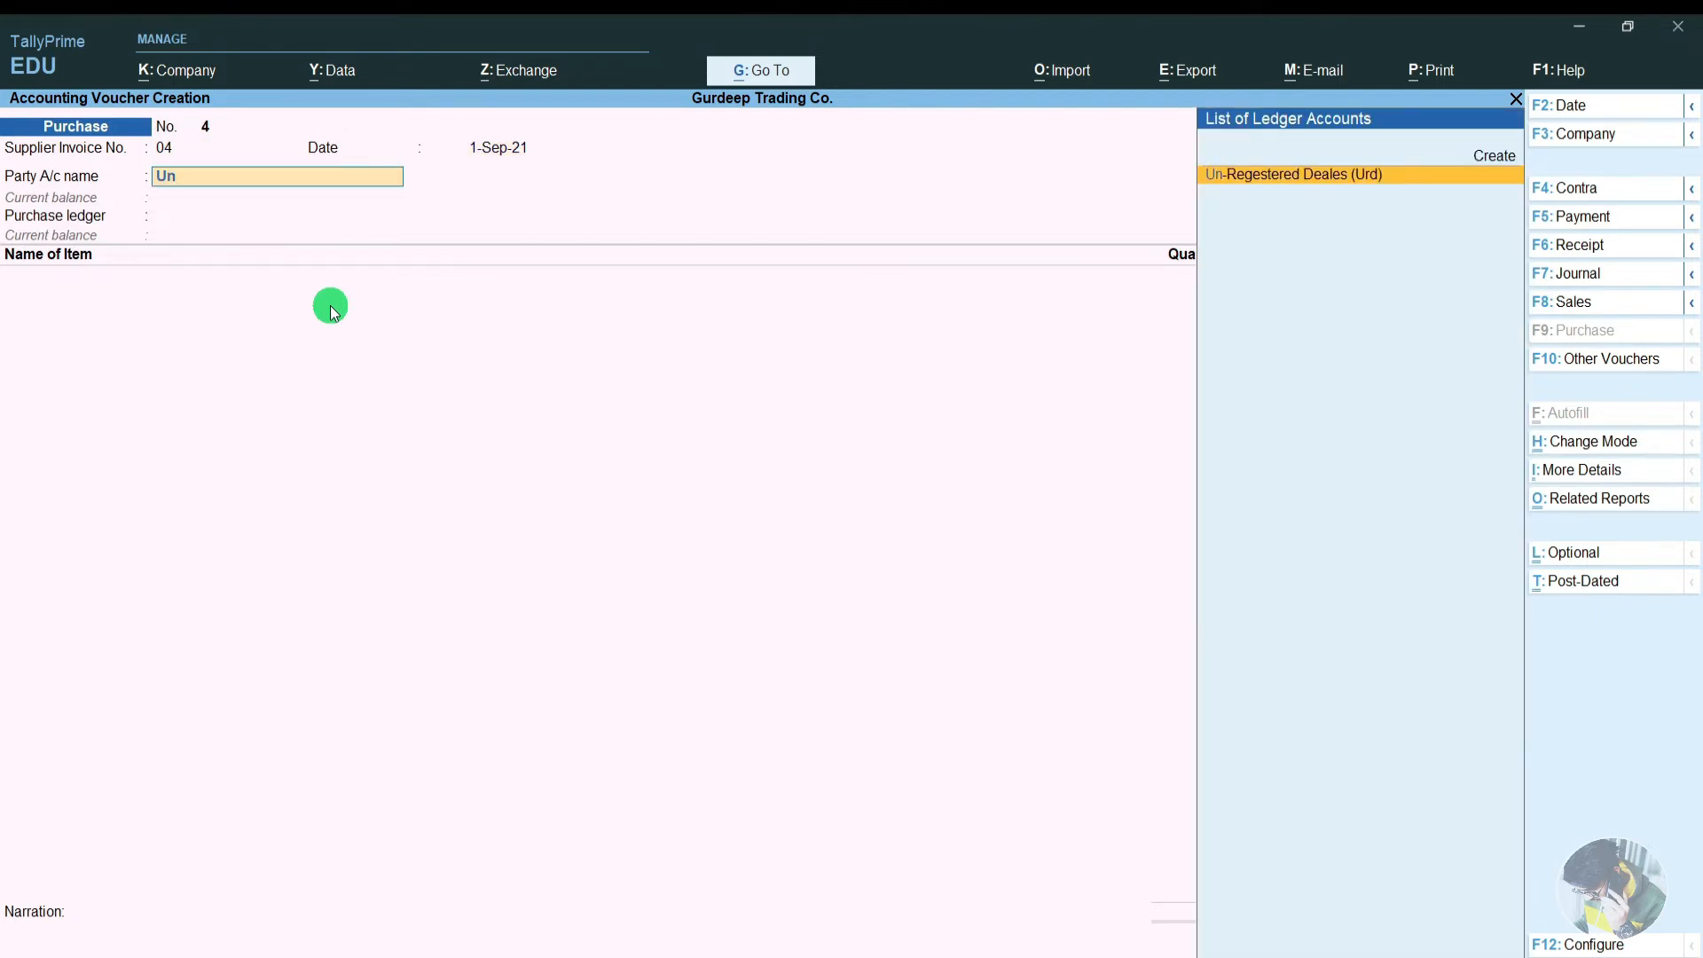
key(Return)
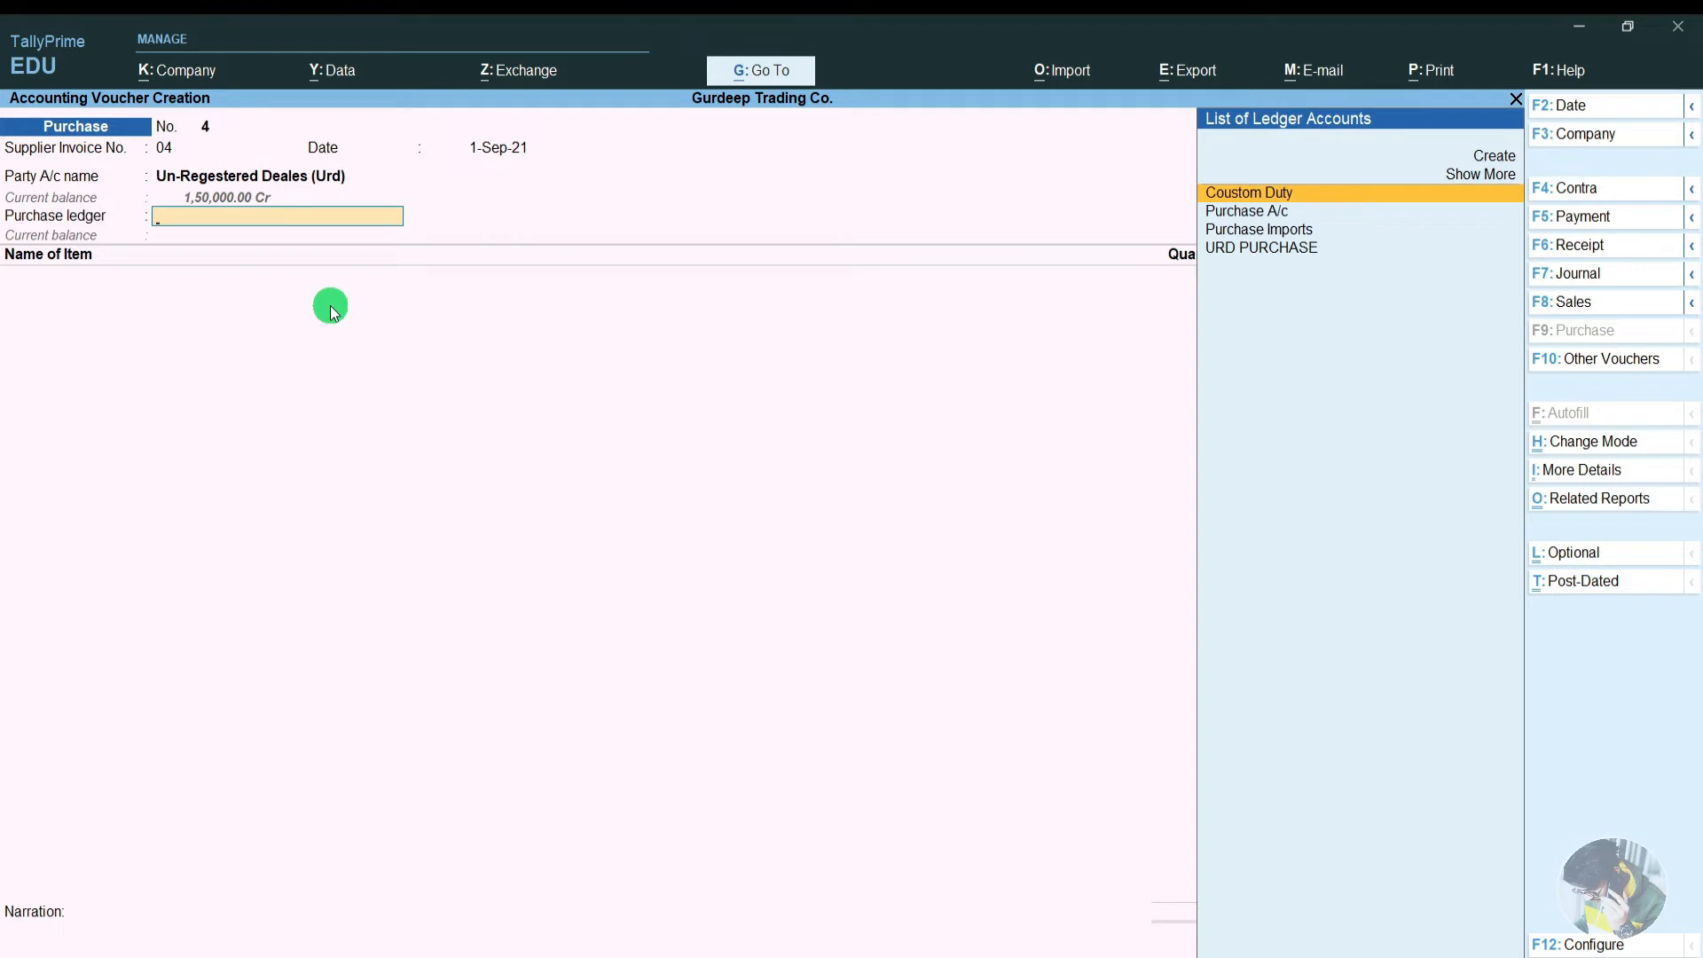
Choose URD PURCHASE as the purchase ledger and add 100 pcs of Mi Note 10 Pro Advance at a rate of 15,000.
text(Un)
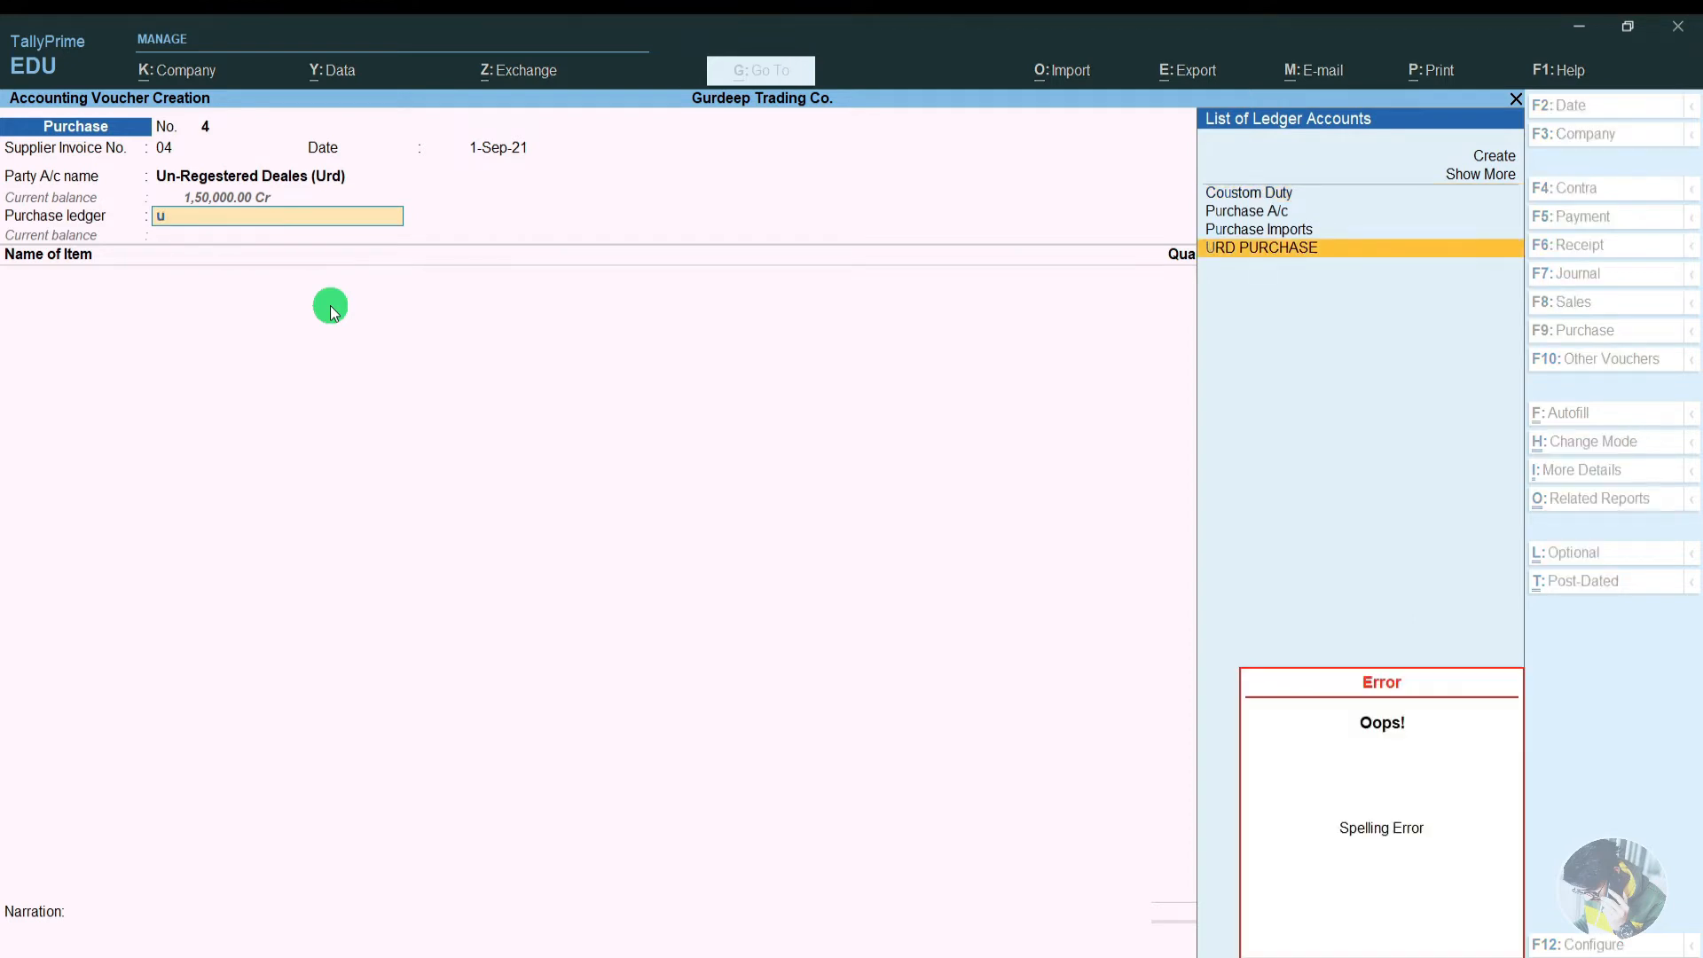
key(Return)
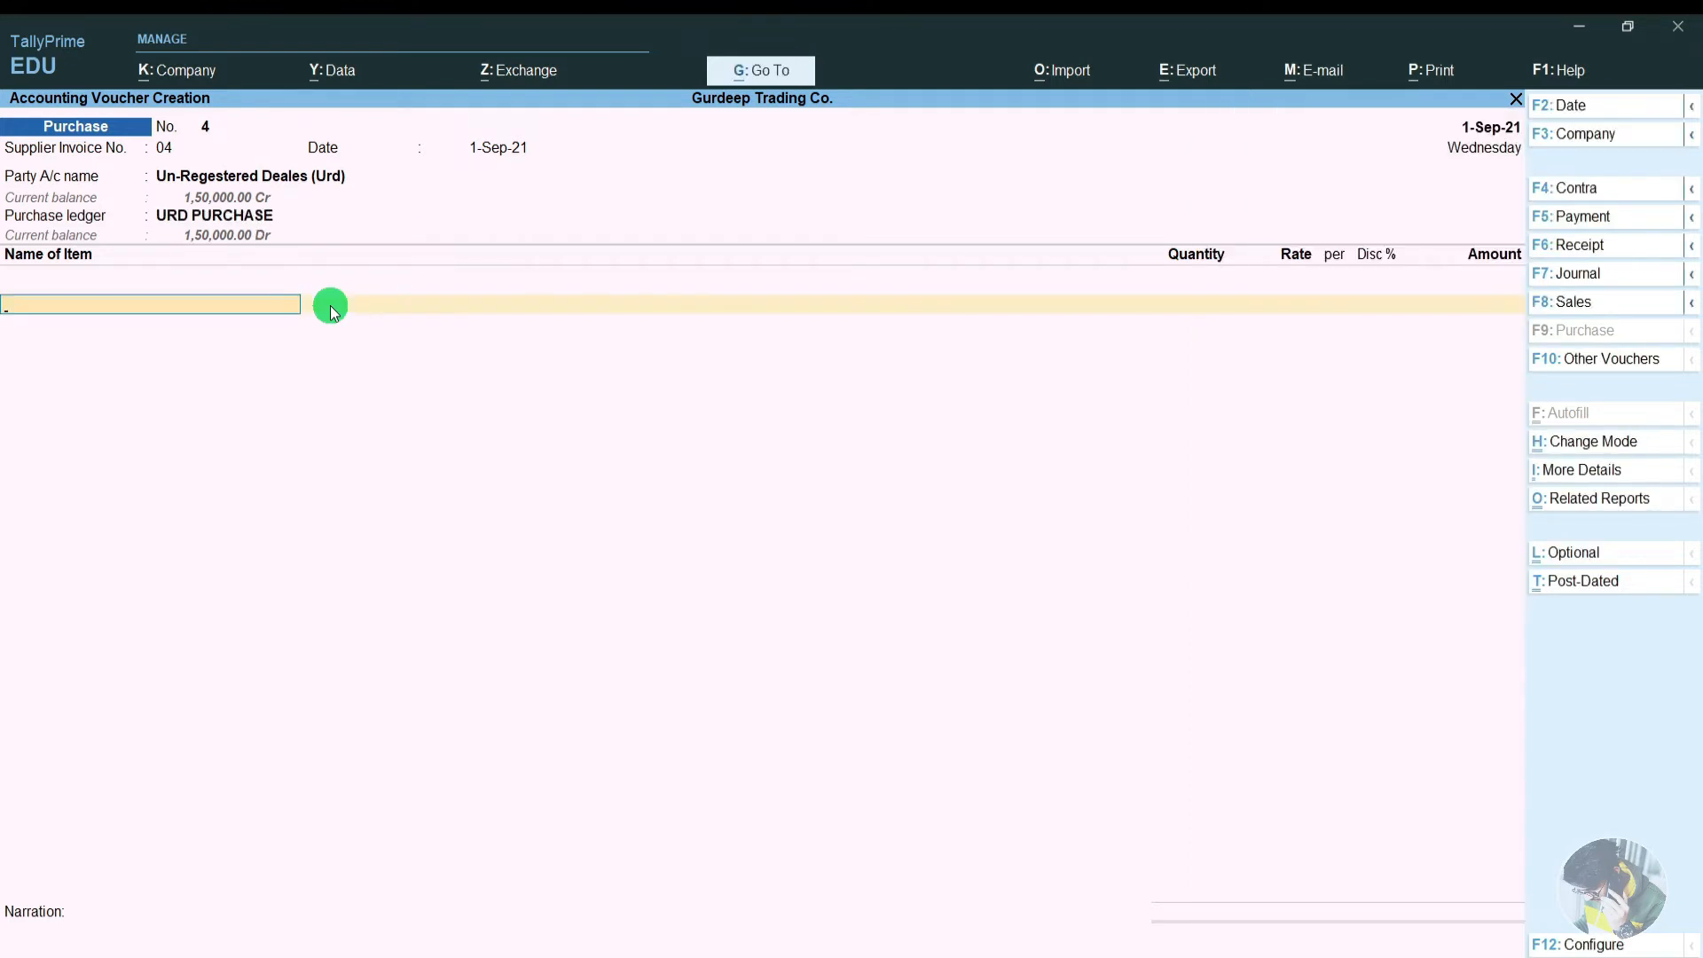
text(Mi)
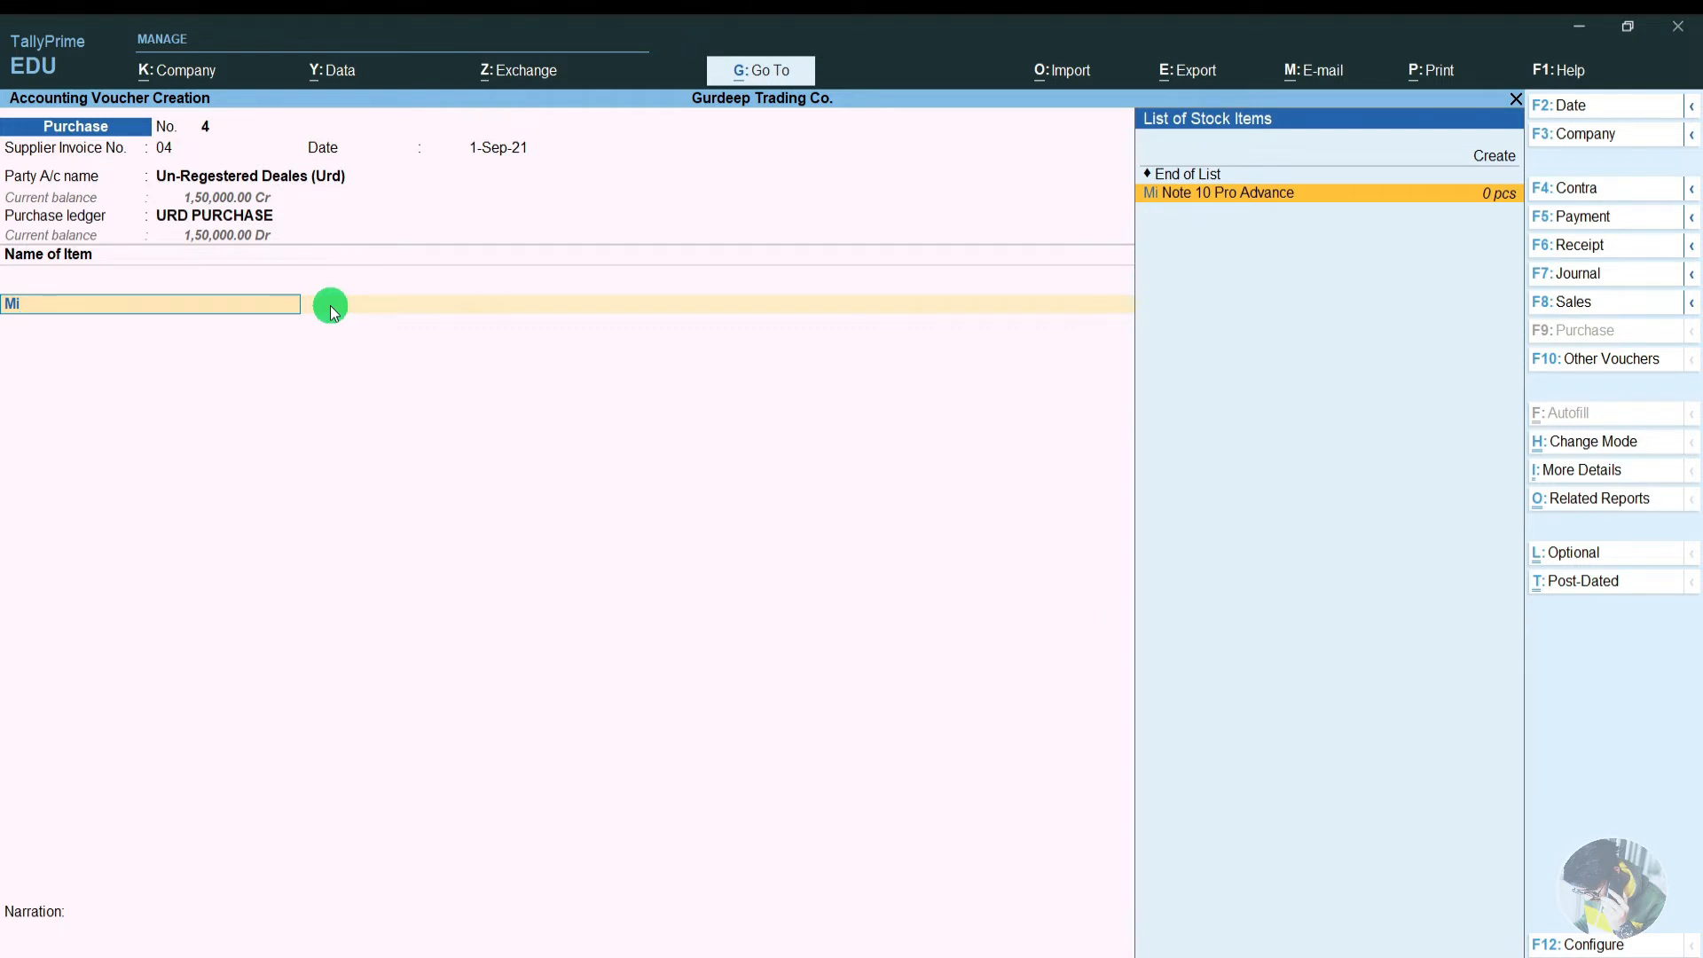
key(Return)
text(1)
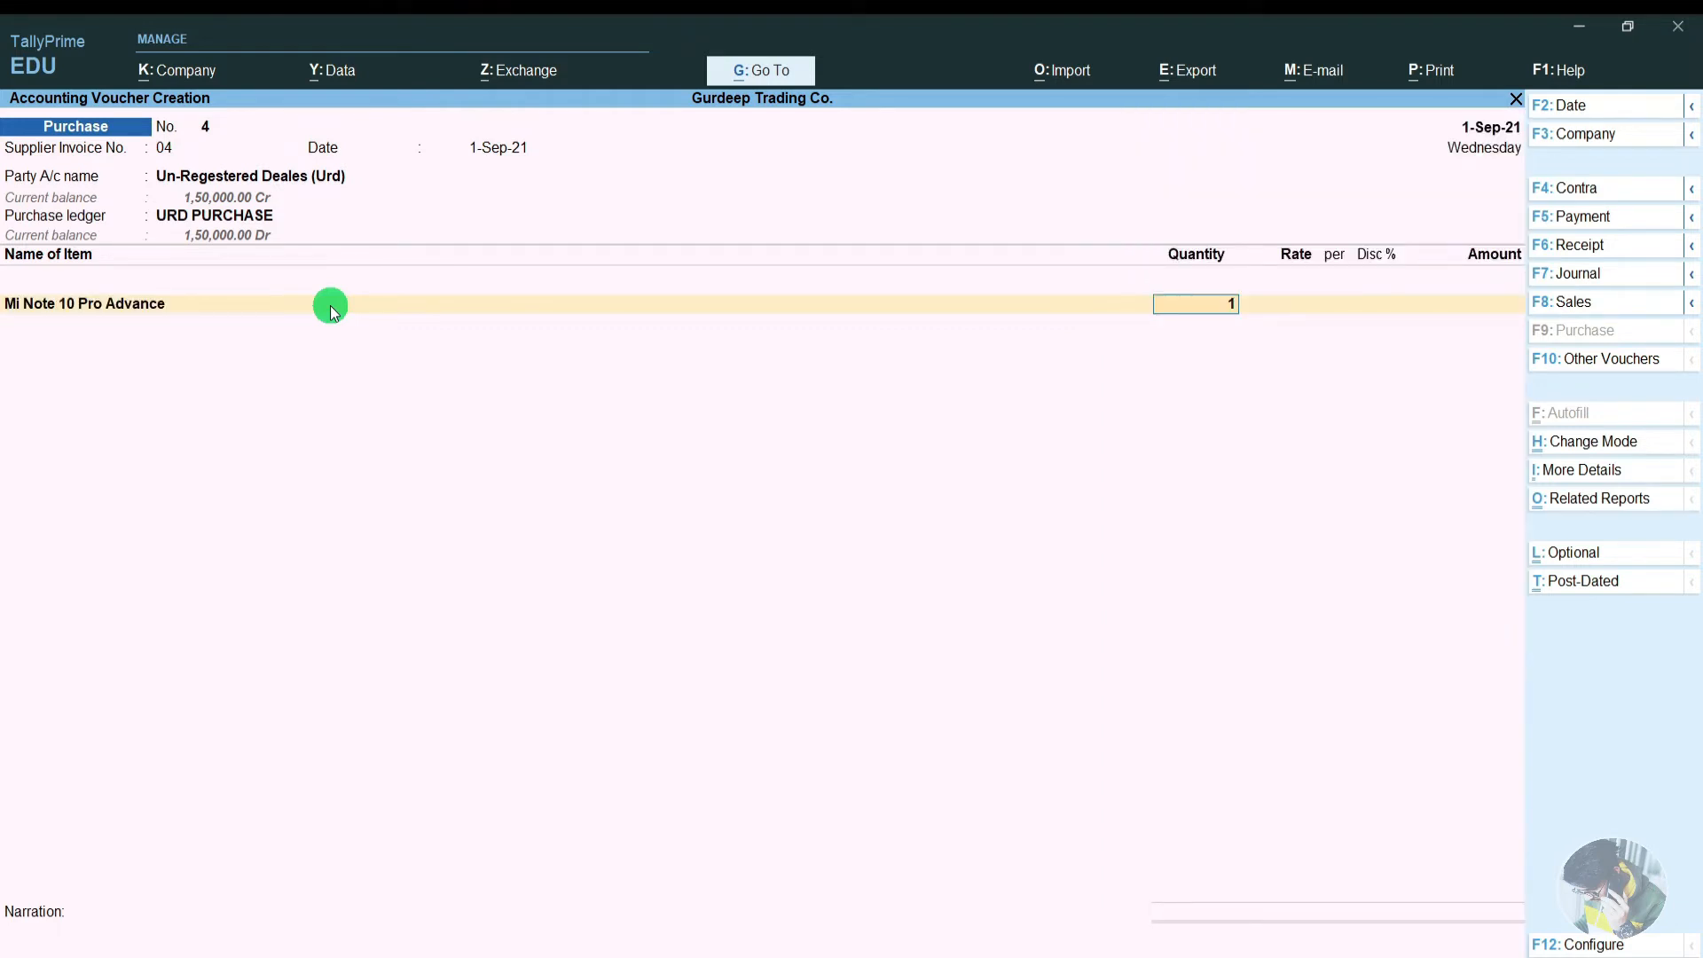
text(00)
key(Return)
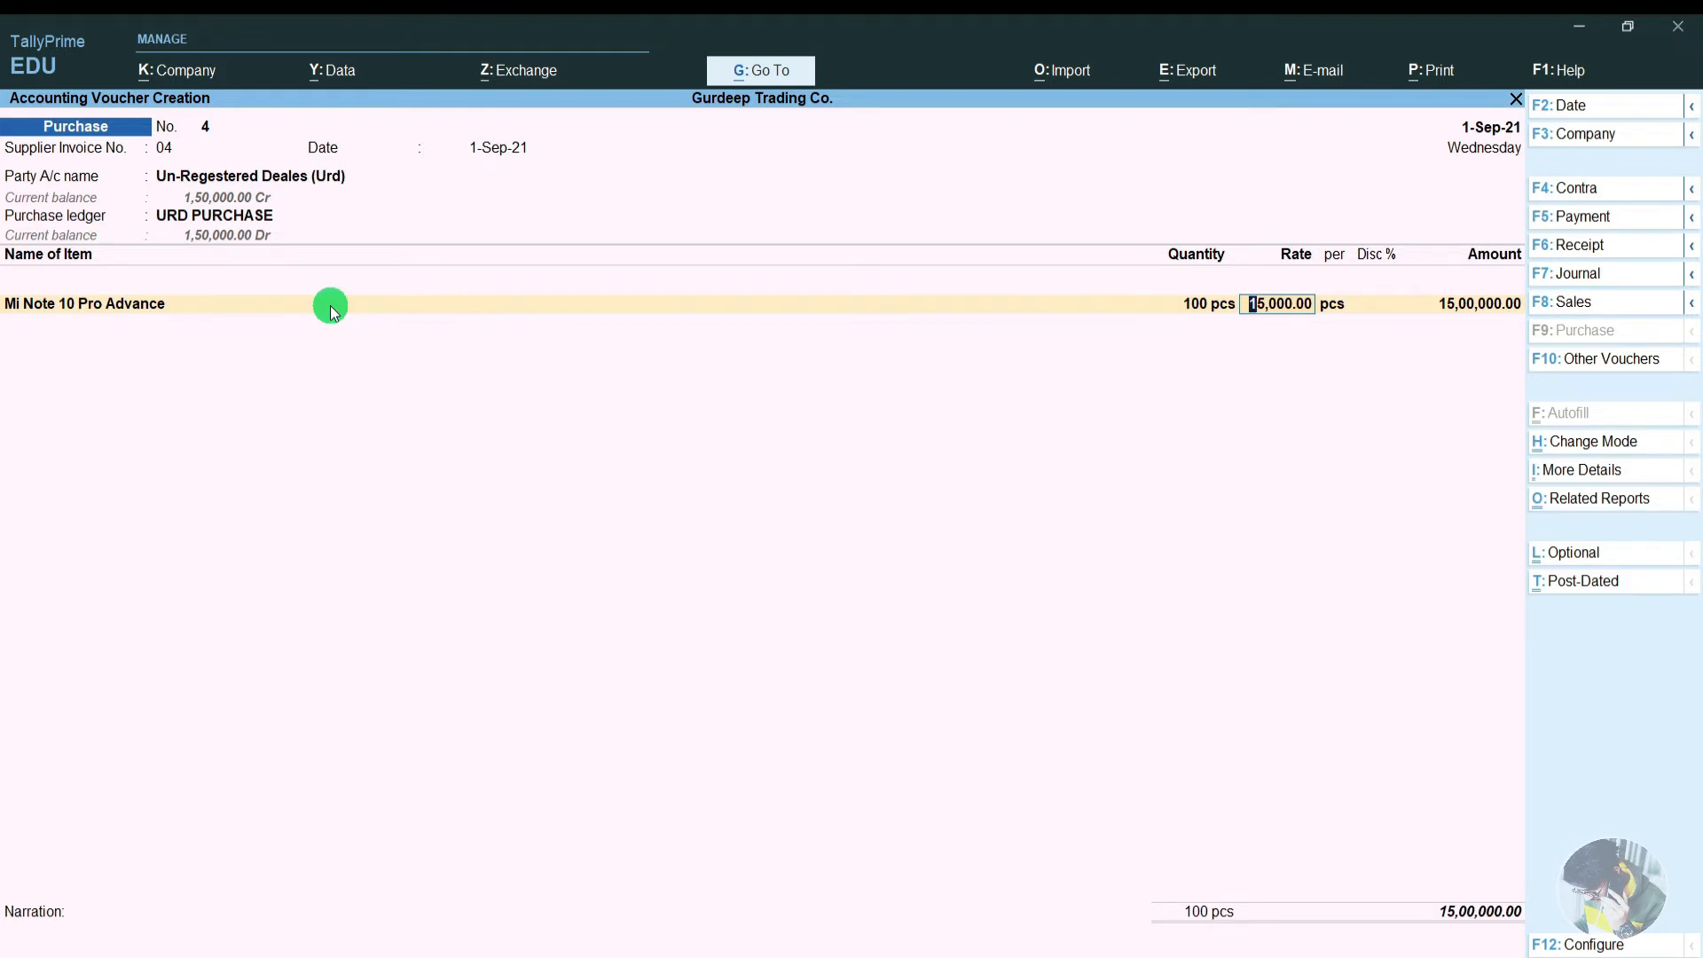
key(Return)
key(Return)
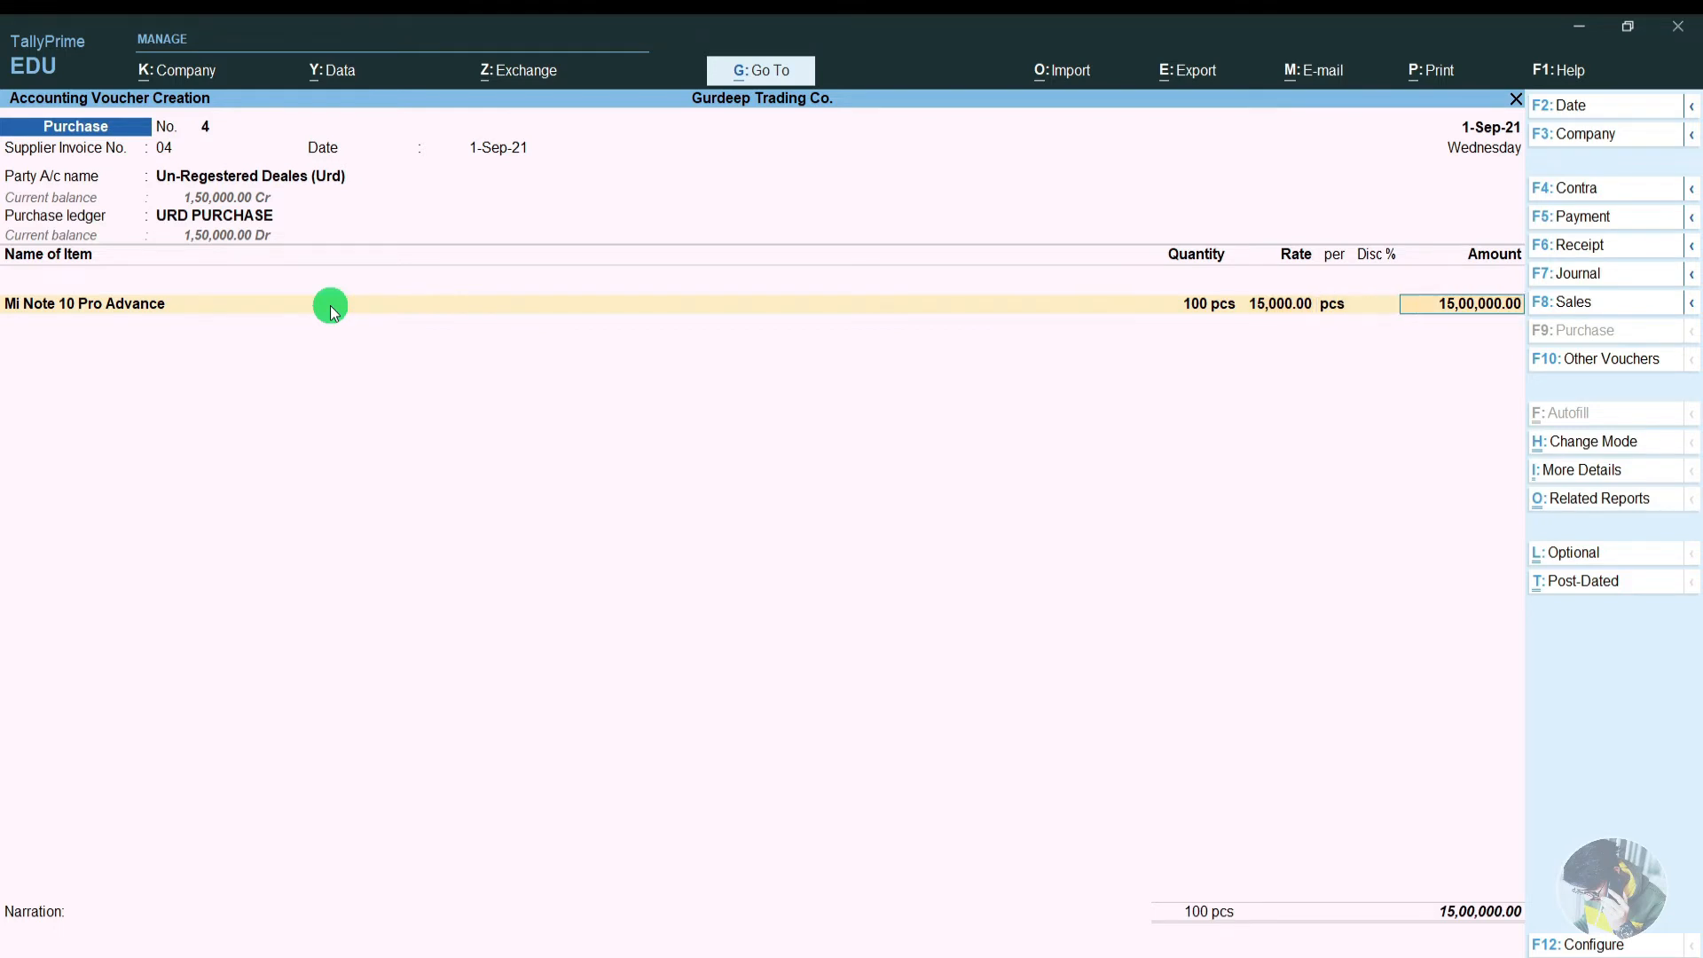
key(Return)
key(Return)
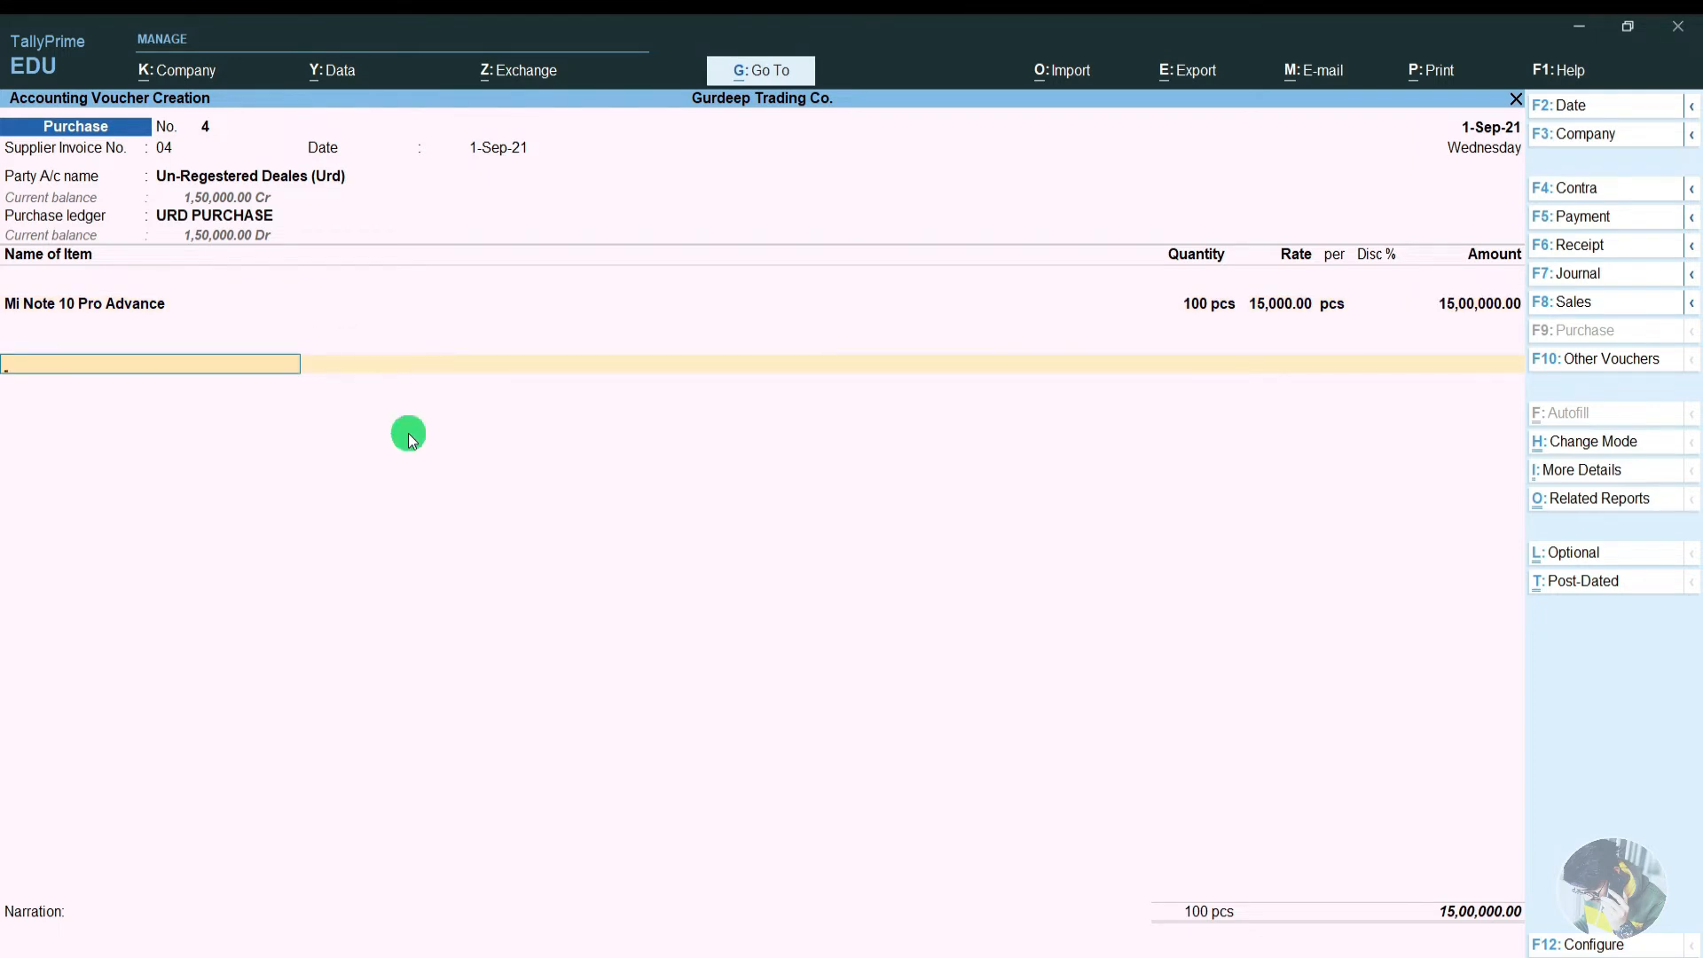
Examine the GST tax analysis of the purchase voucher and return to the voucher.
key(alt)
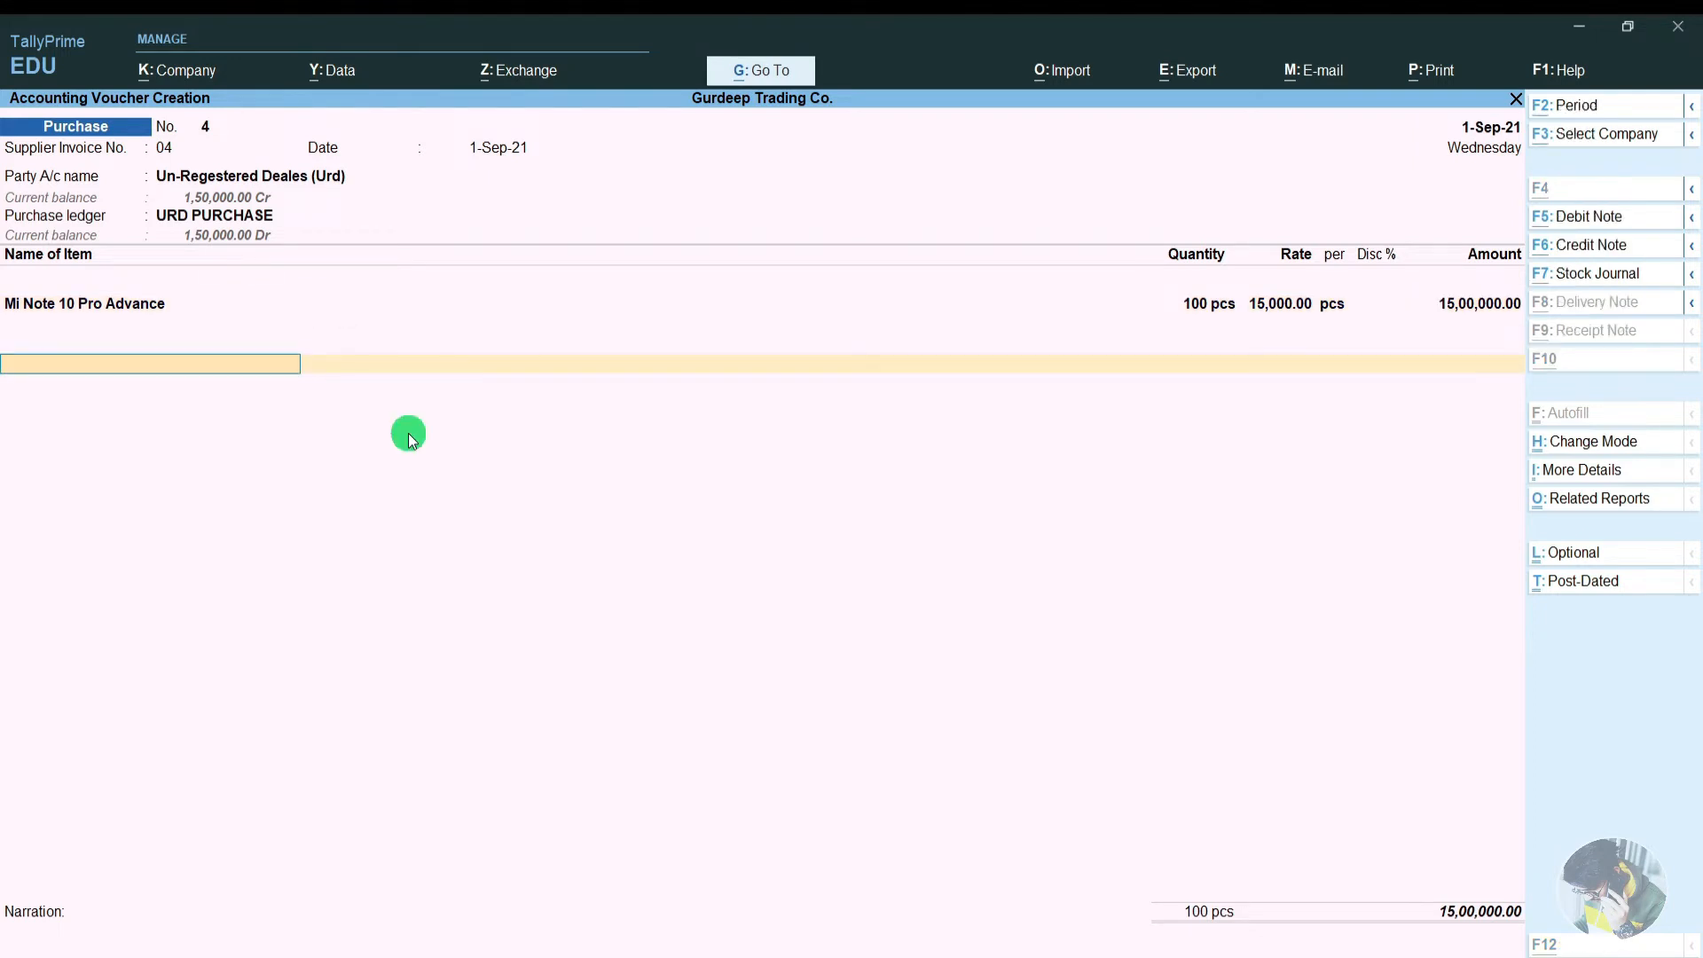
key(ctrl+o)
key(alt+F5)
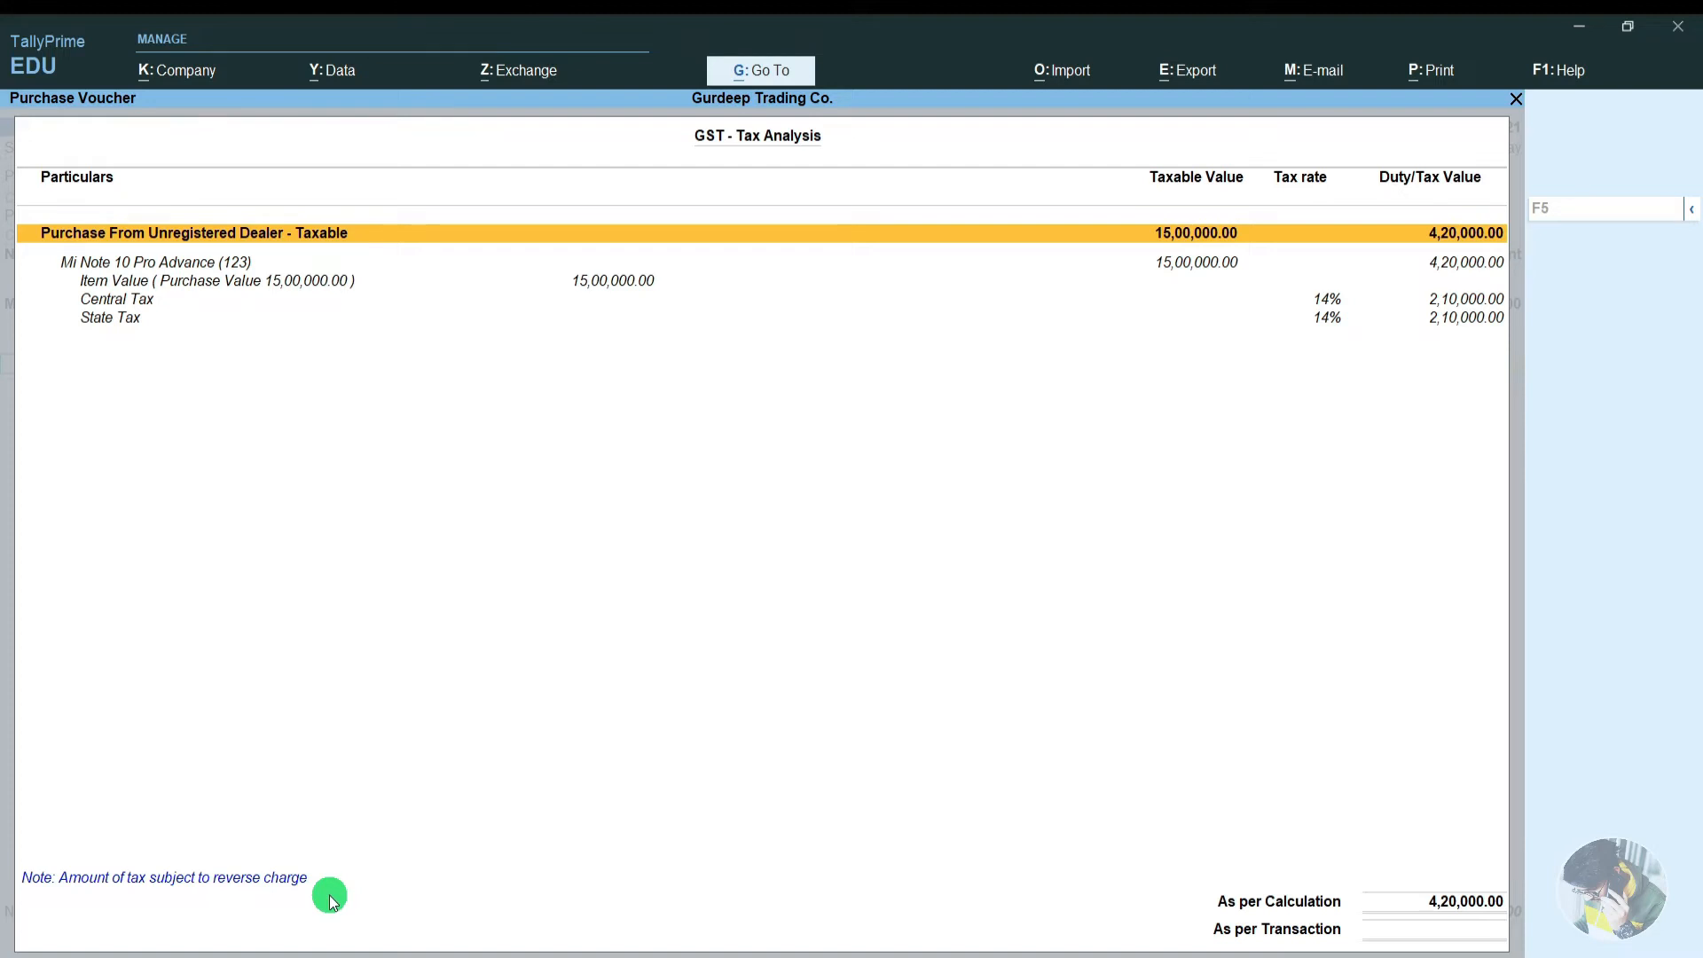
key(Escape)
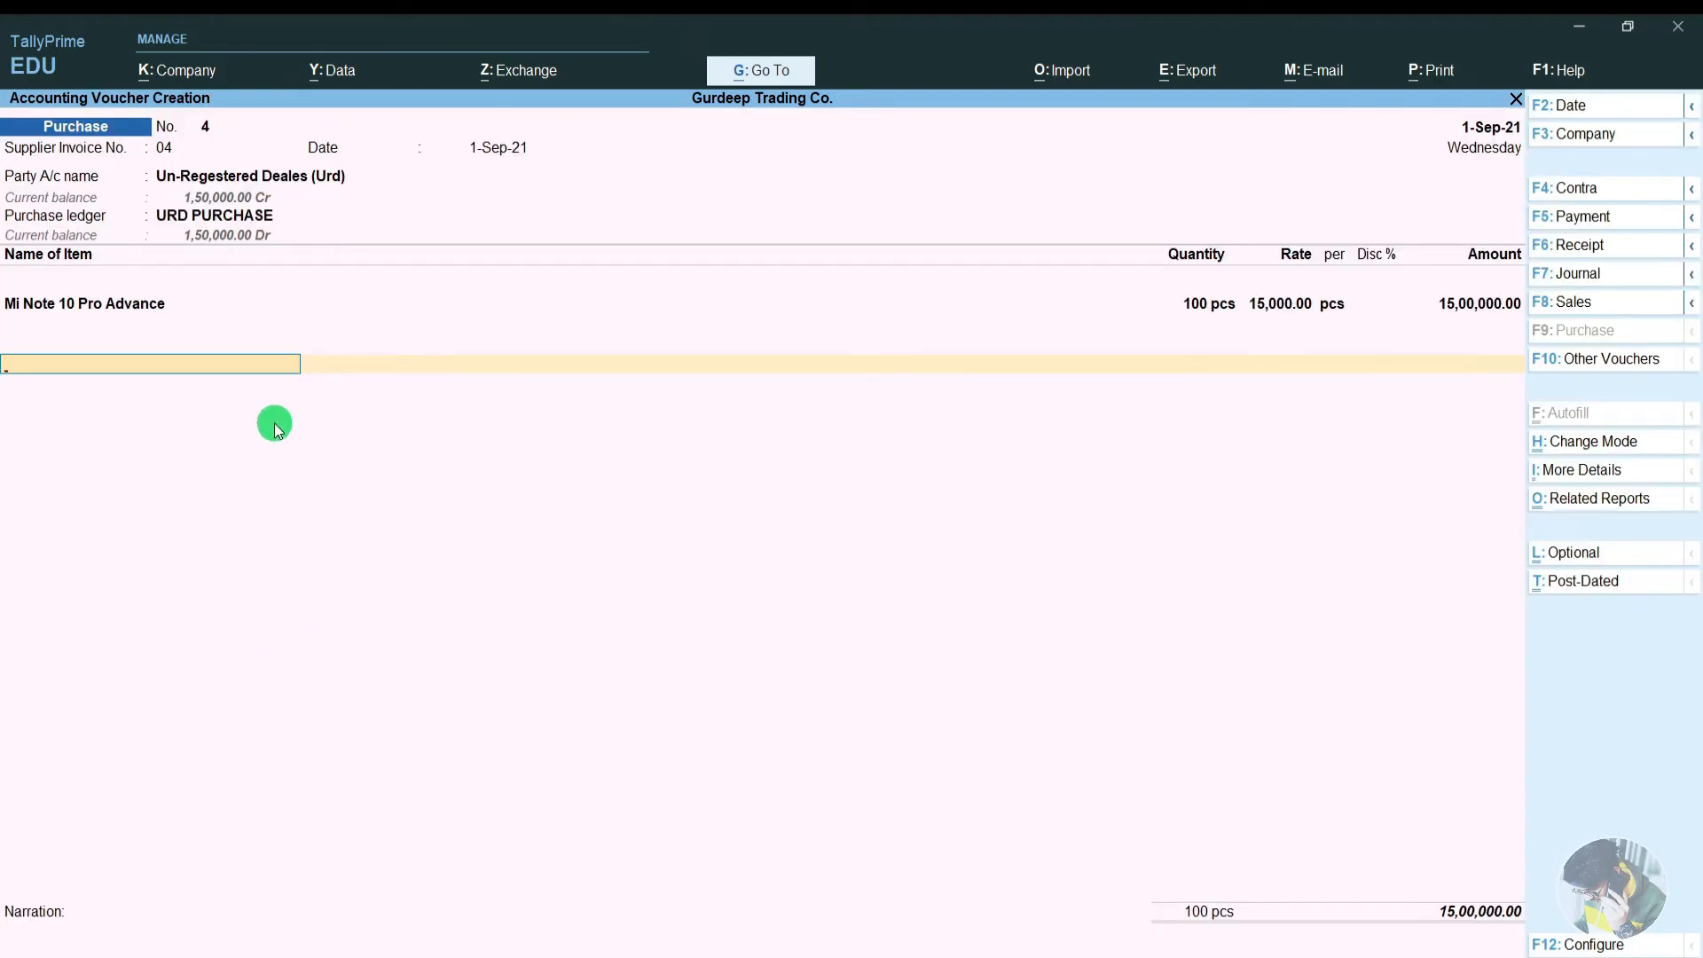
Save the purchase voucher with a New Ref bill allocation of 15,00,000 Cr and return to the Gateway of Tally.
key(Return)
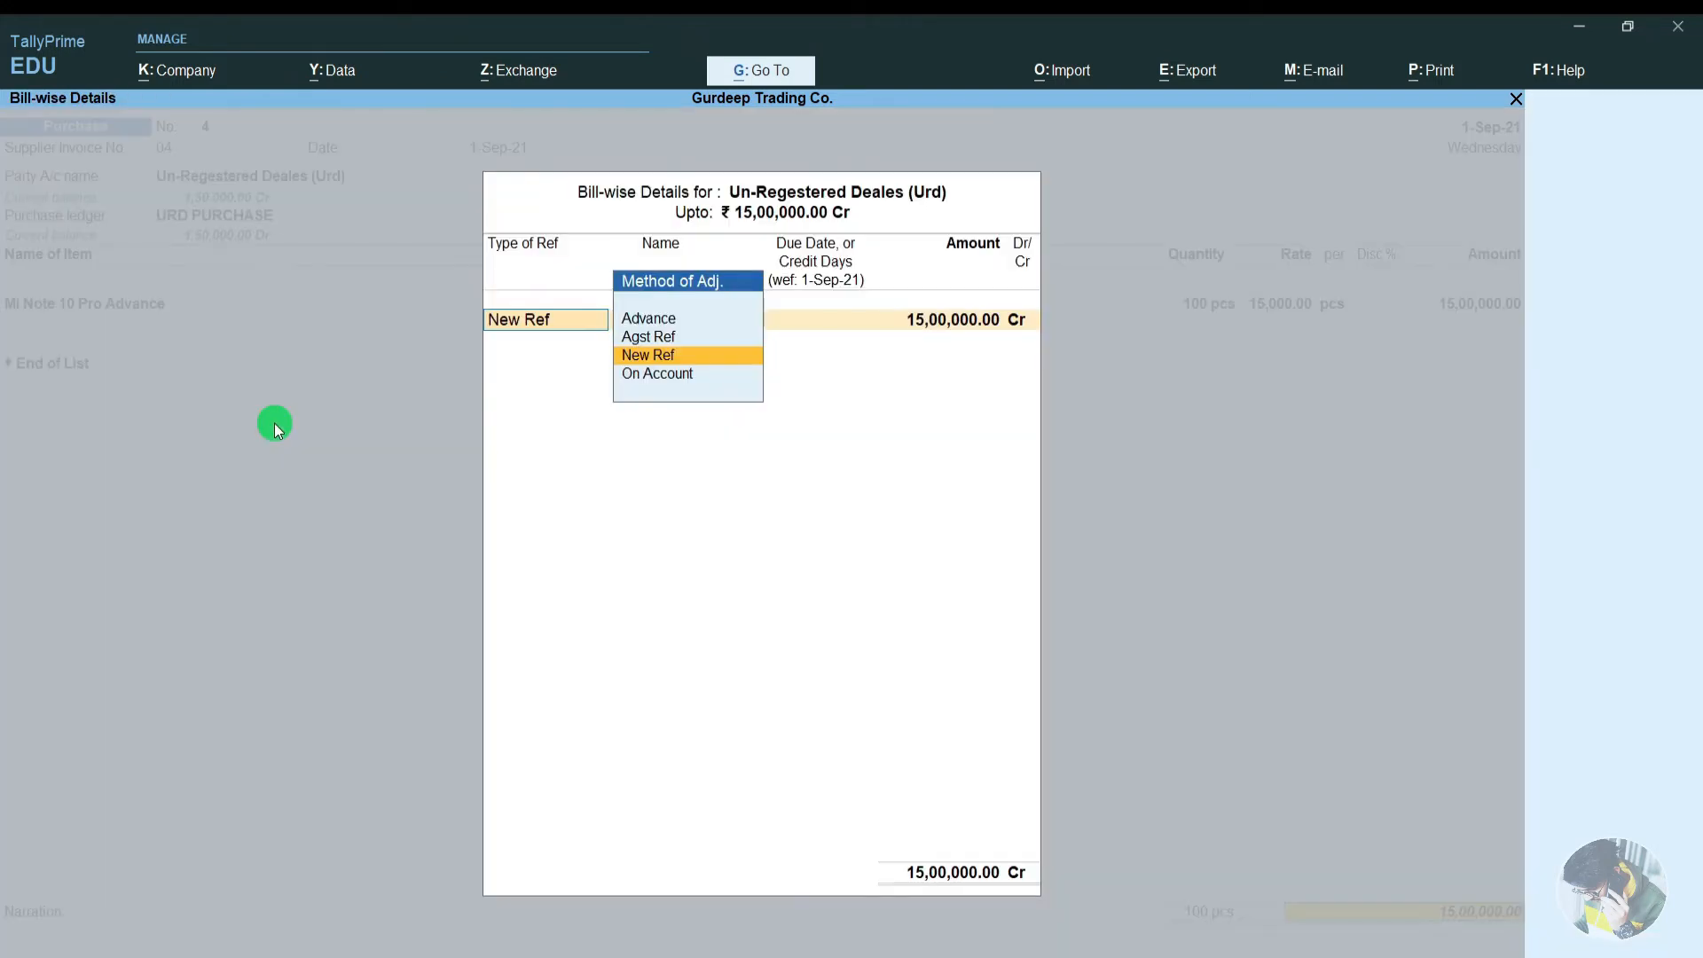
key(Return)
key(Return)
key(Return)
key(Return)
key(Return)
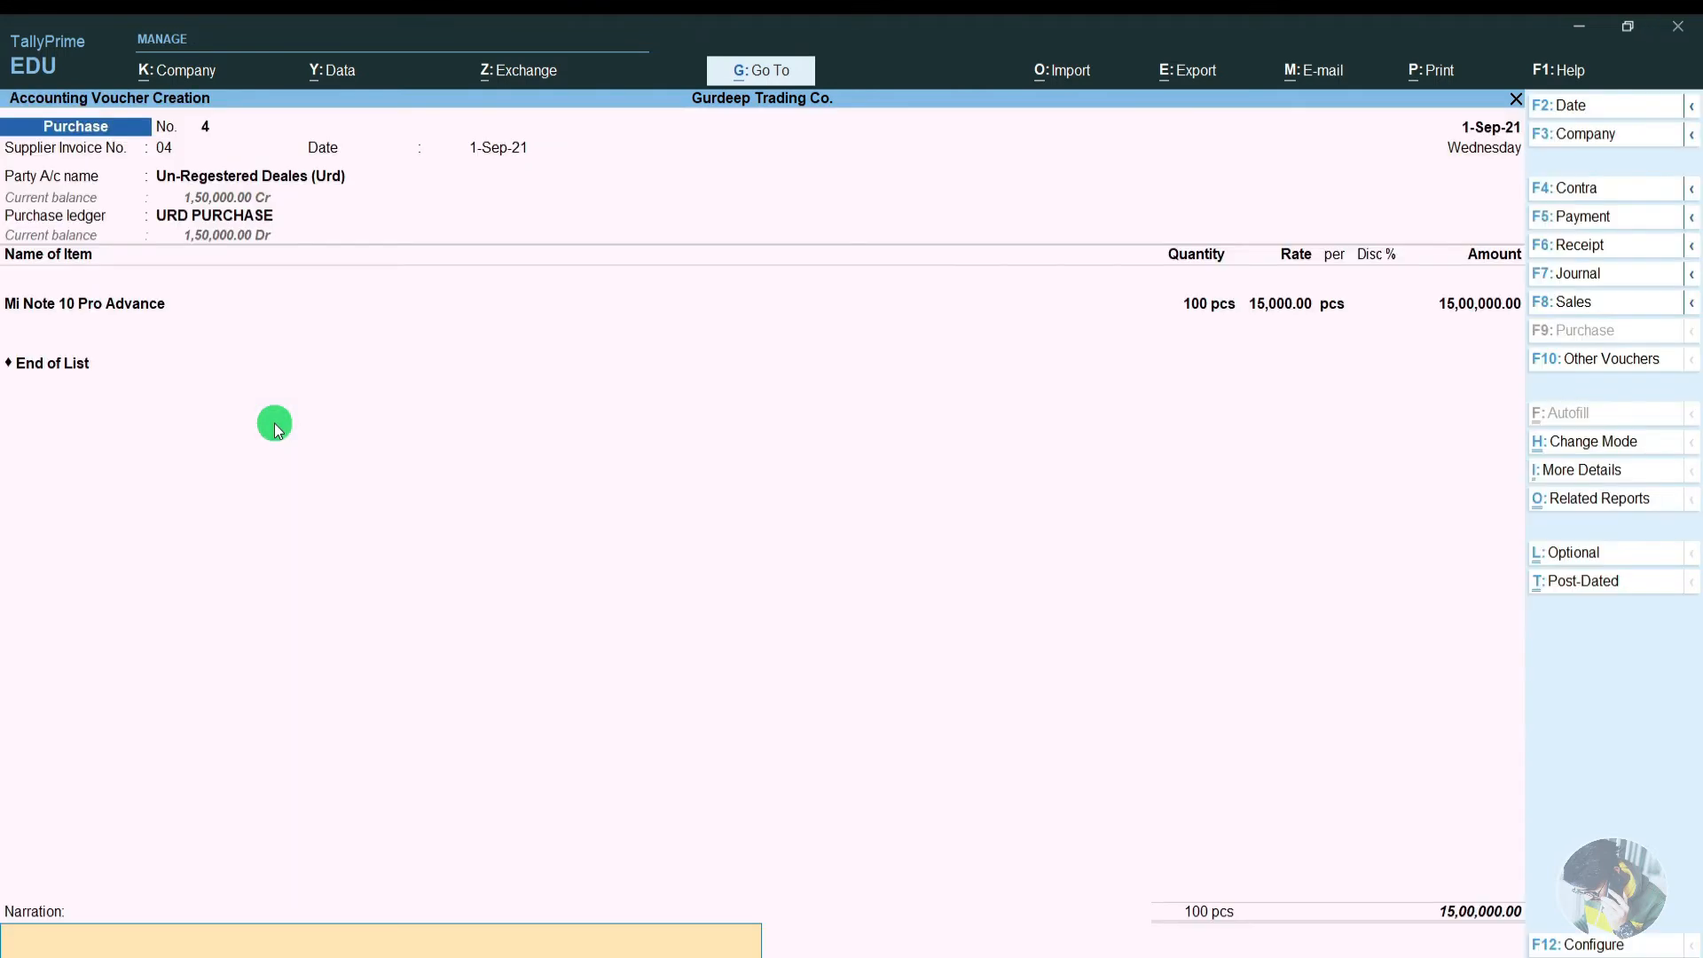
key(Return)
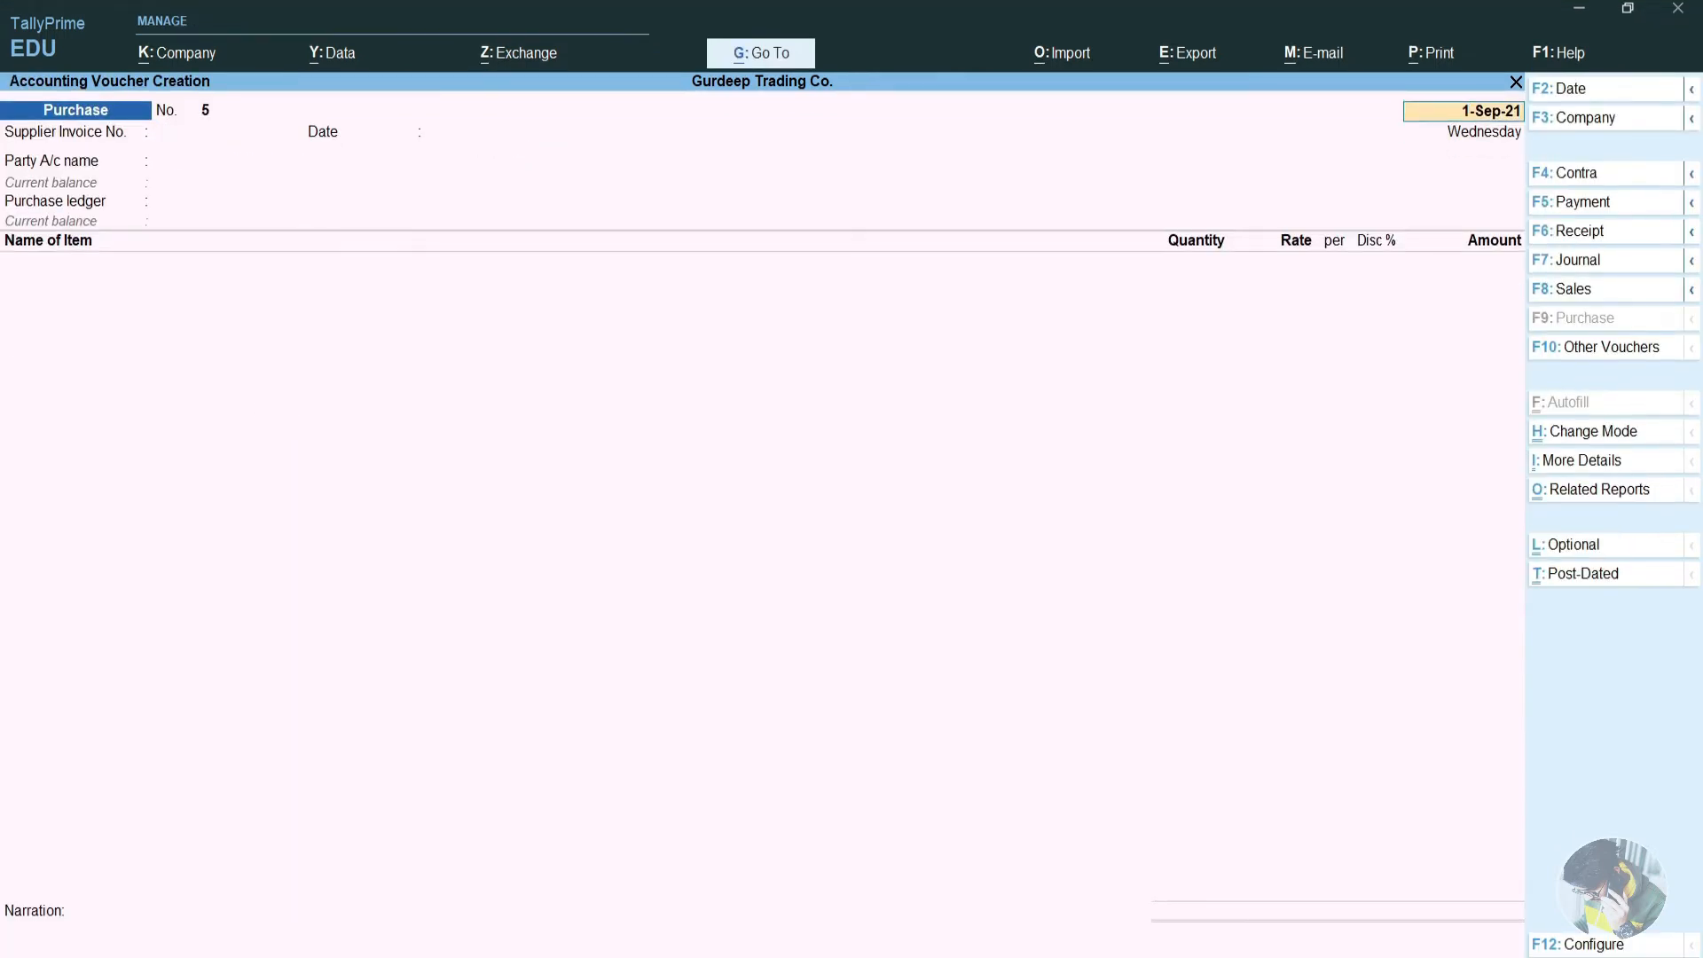
key(BackSpace)
key(Escape)
key(Escape)
key(Escape)
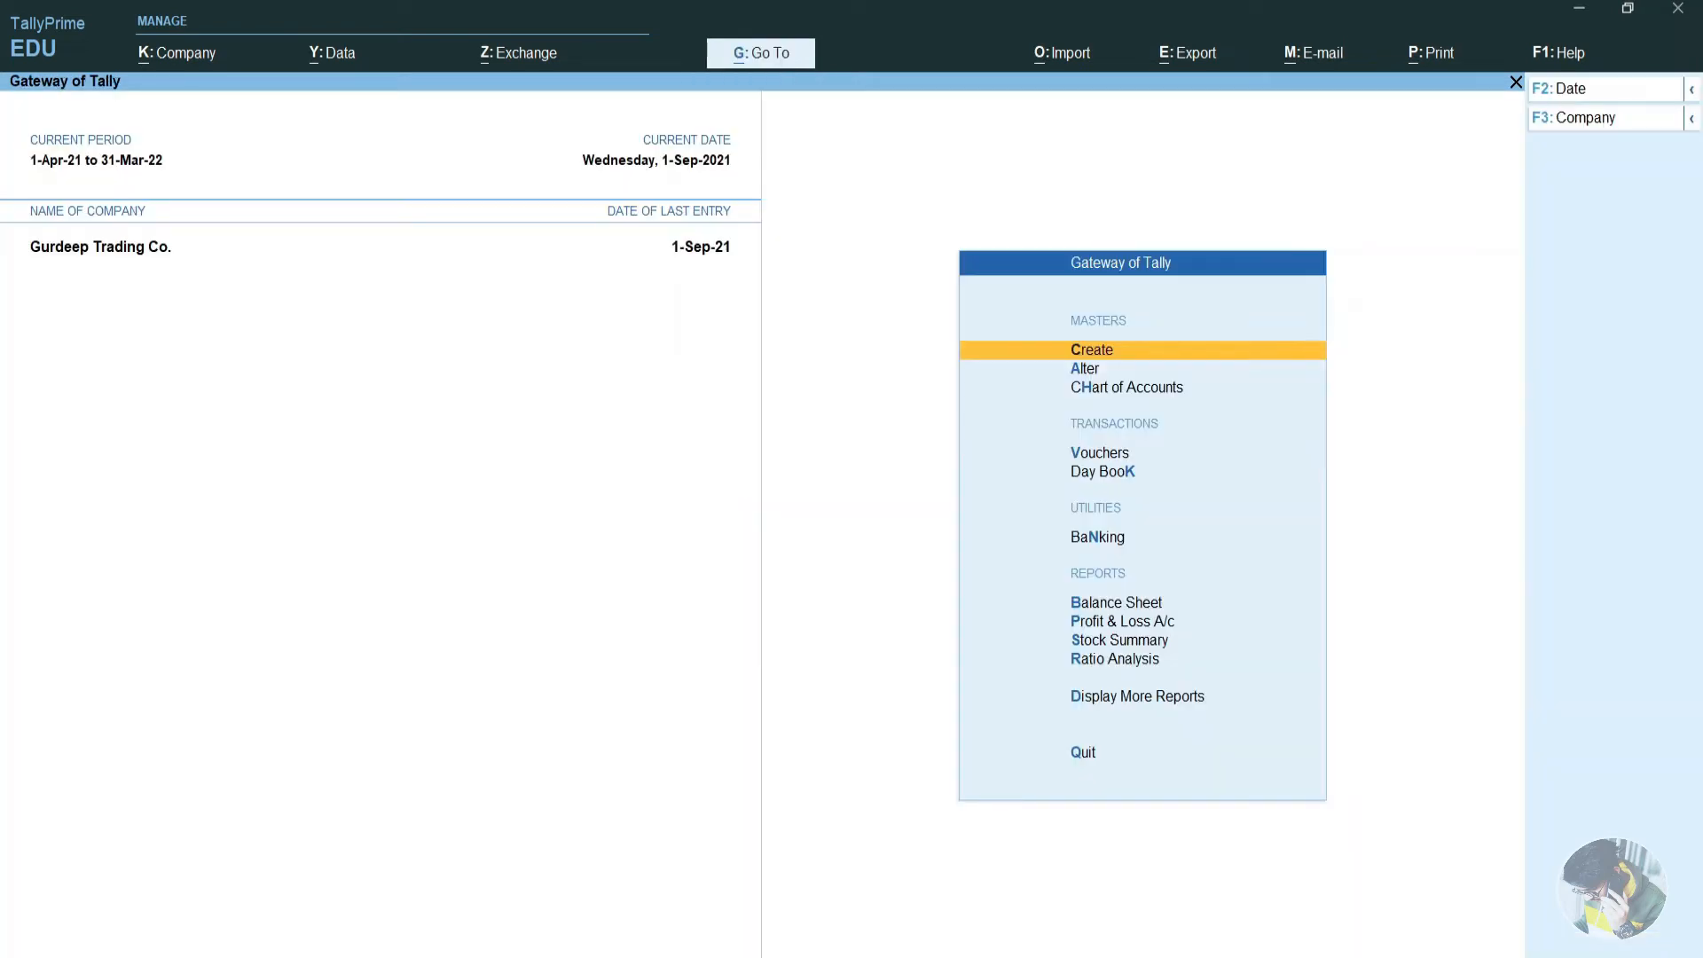
Open the GSTR-2 report among the GST reports.
key(Down)
key(Down)
key(Down)
key(Down)
key(Down)
key(Down)
key(Down)
key(Down)
key(Down)
key(Down)
key(Return)
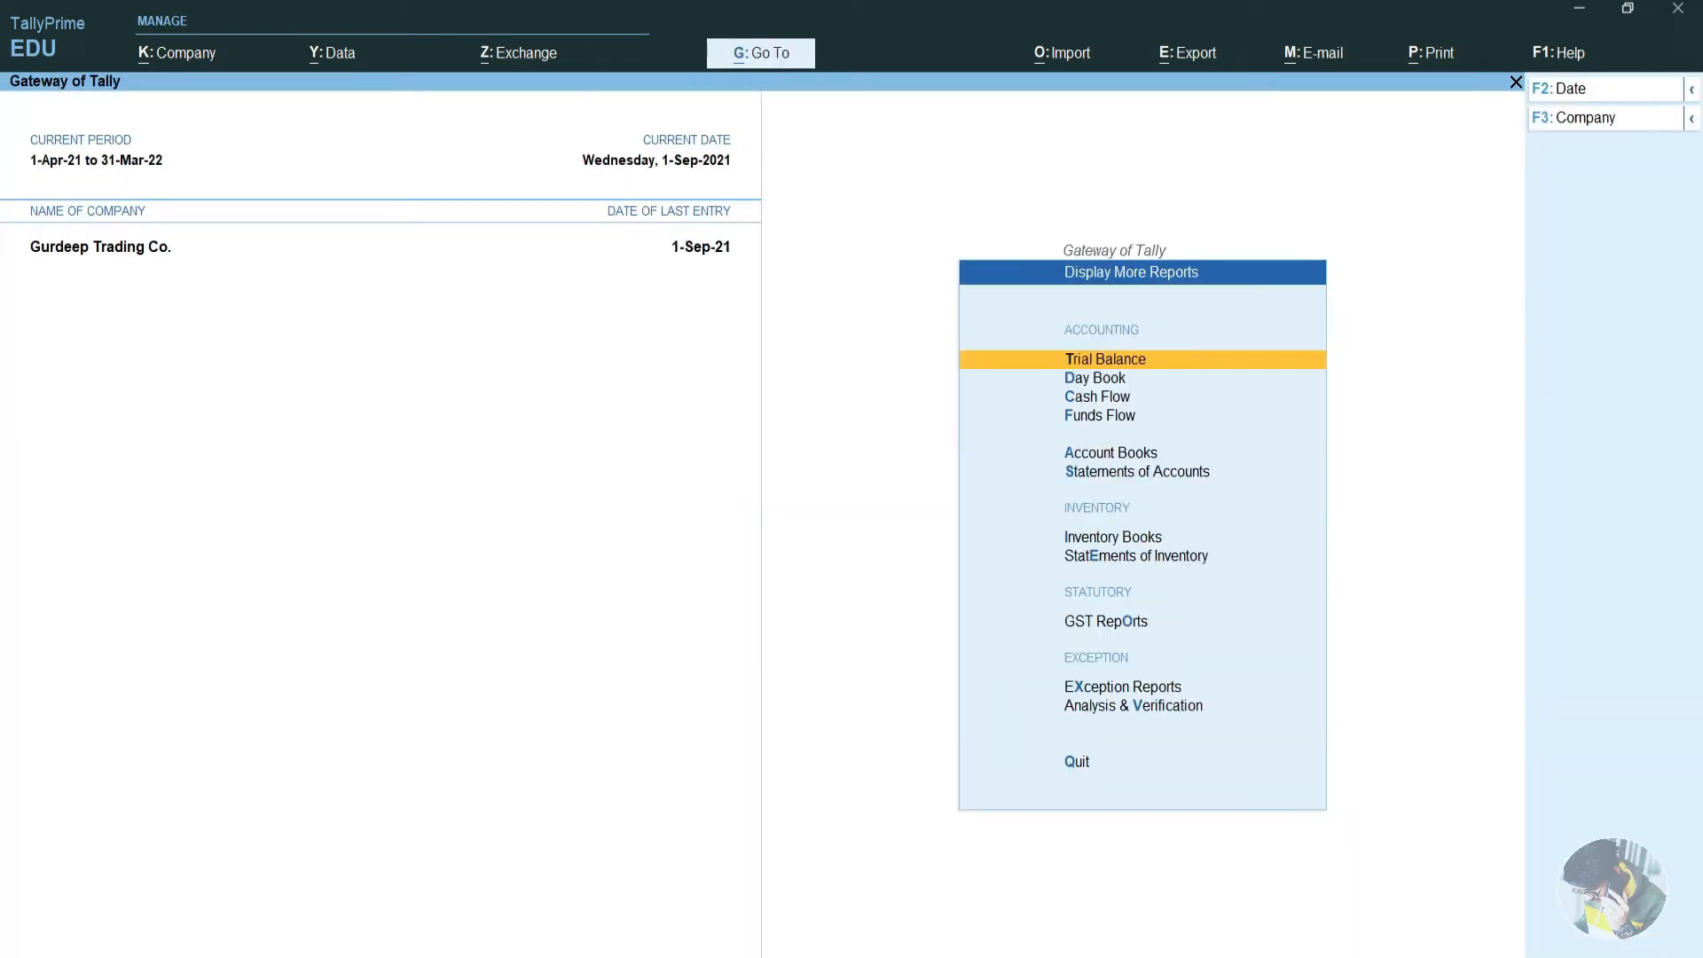
key(Down)
key(Down)
key(Down)
key(Down)
key(Down)
key(Down)
key(Down)
key(Down)
key(Down)
key(Down)
key(Up)
key(Up)
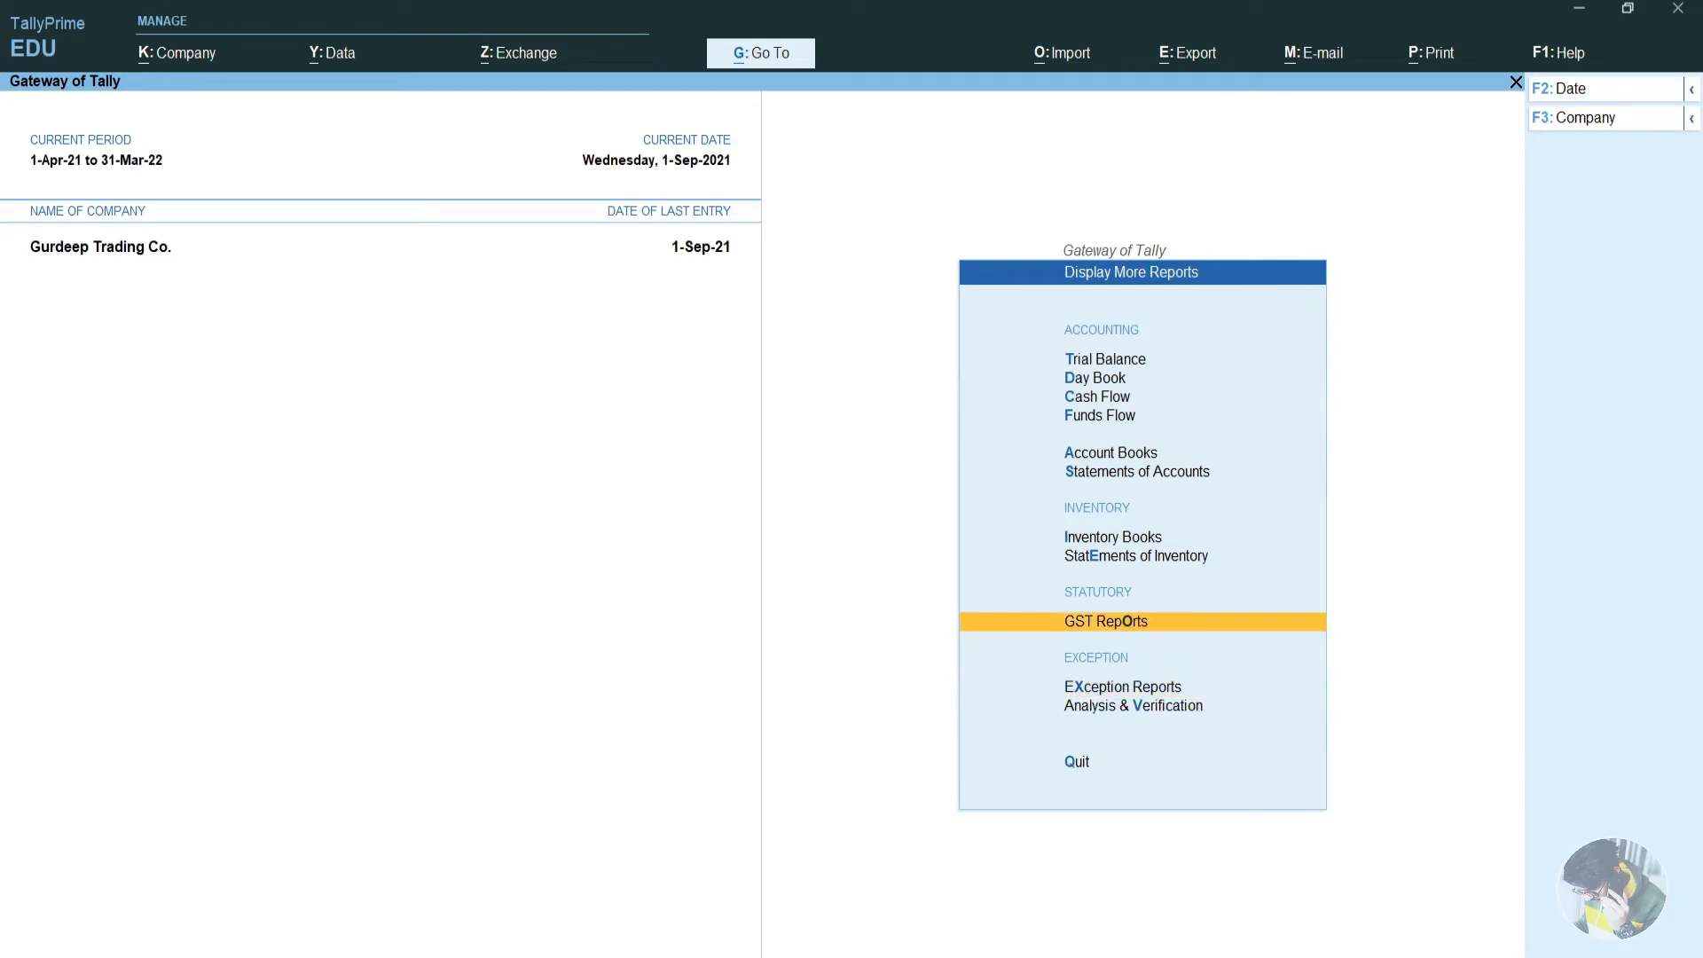
key(Return)
key(Down)
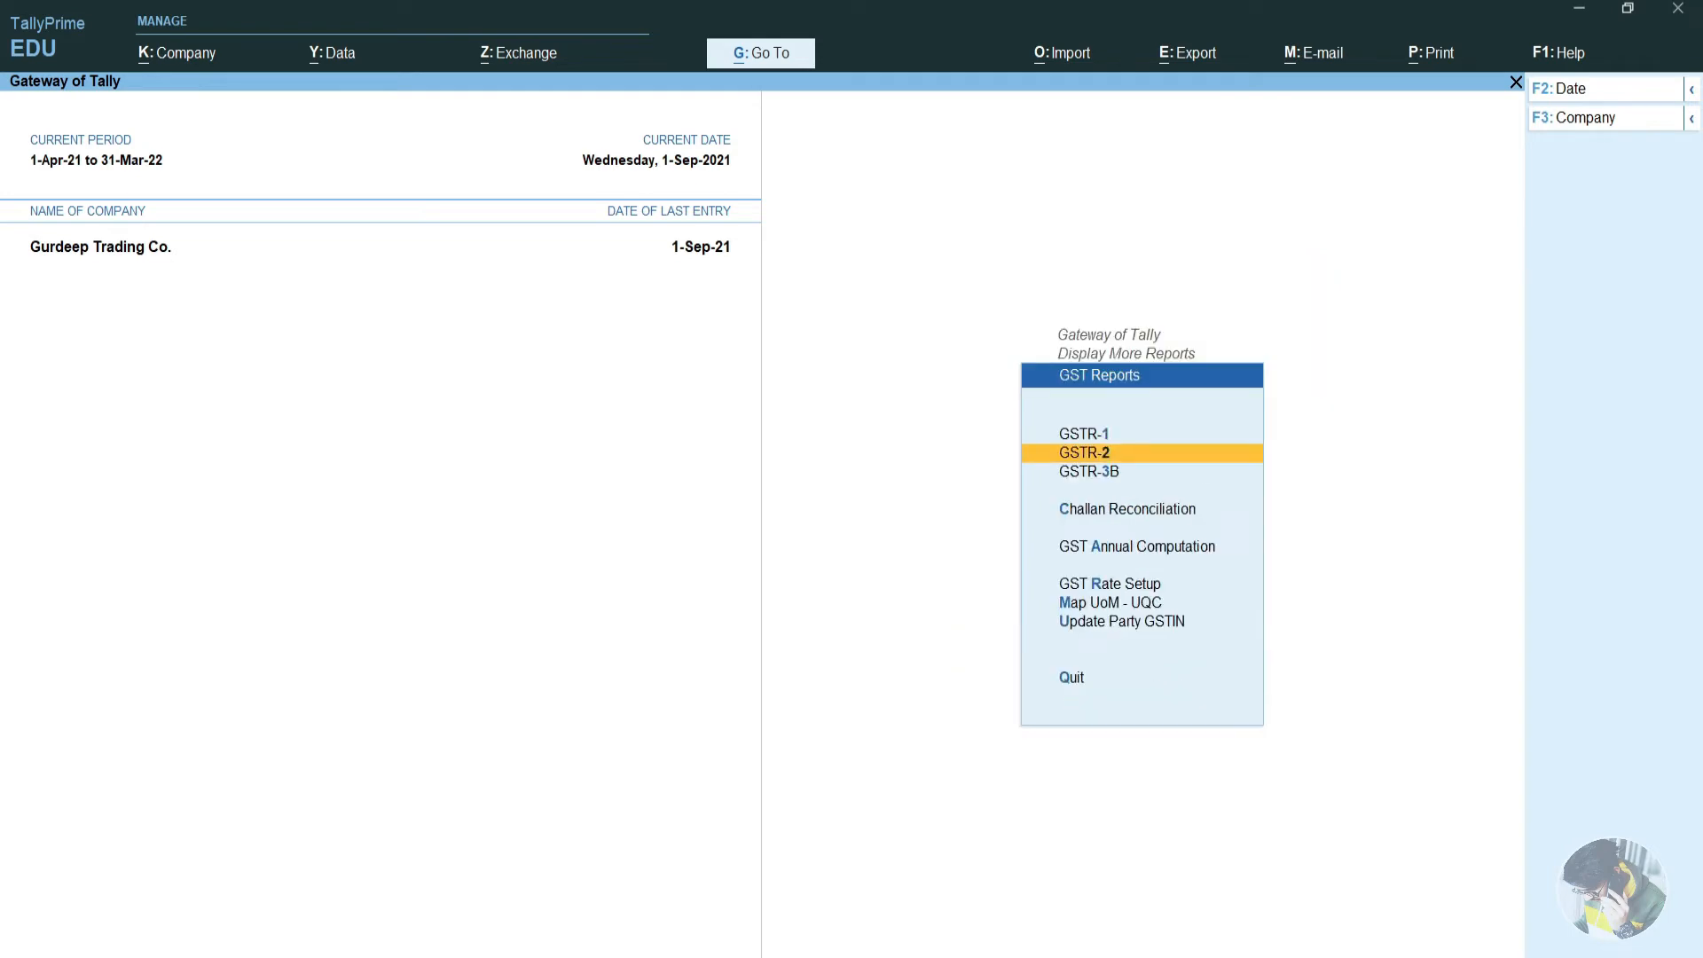
key(Return)
Set the GSTR-2 report period from 1-9-2021 to 2-9-2021.
key(F2)
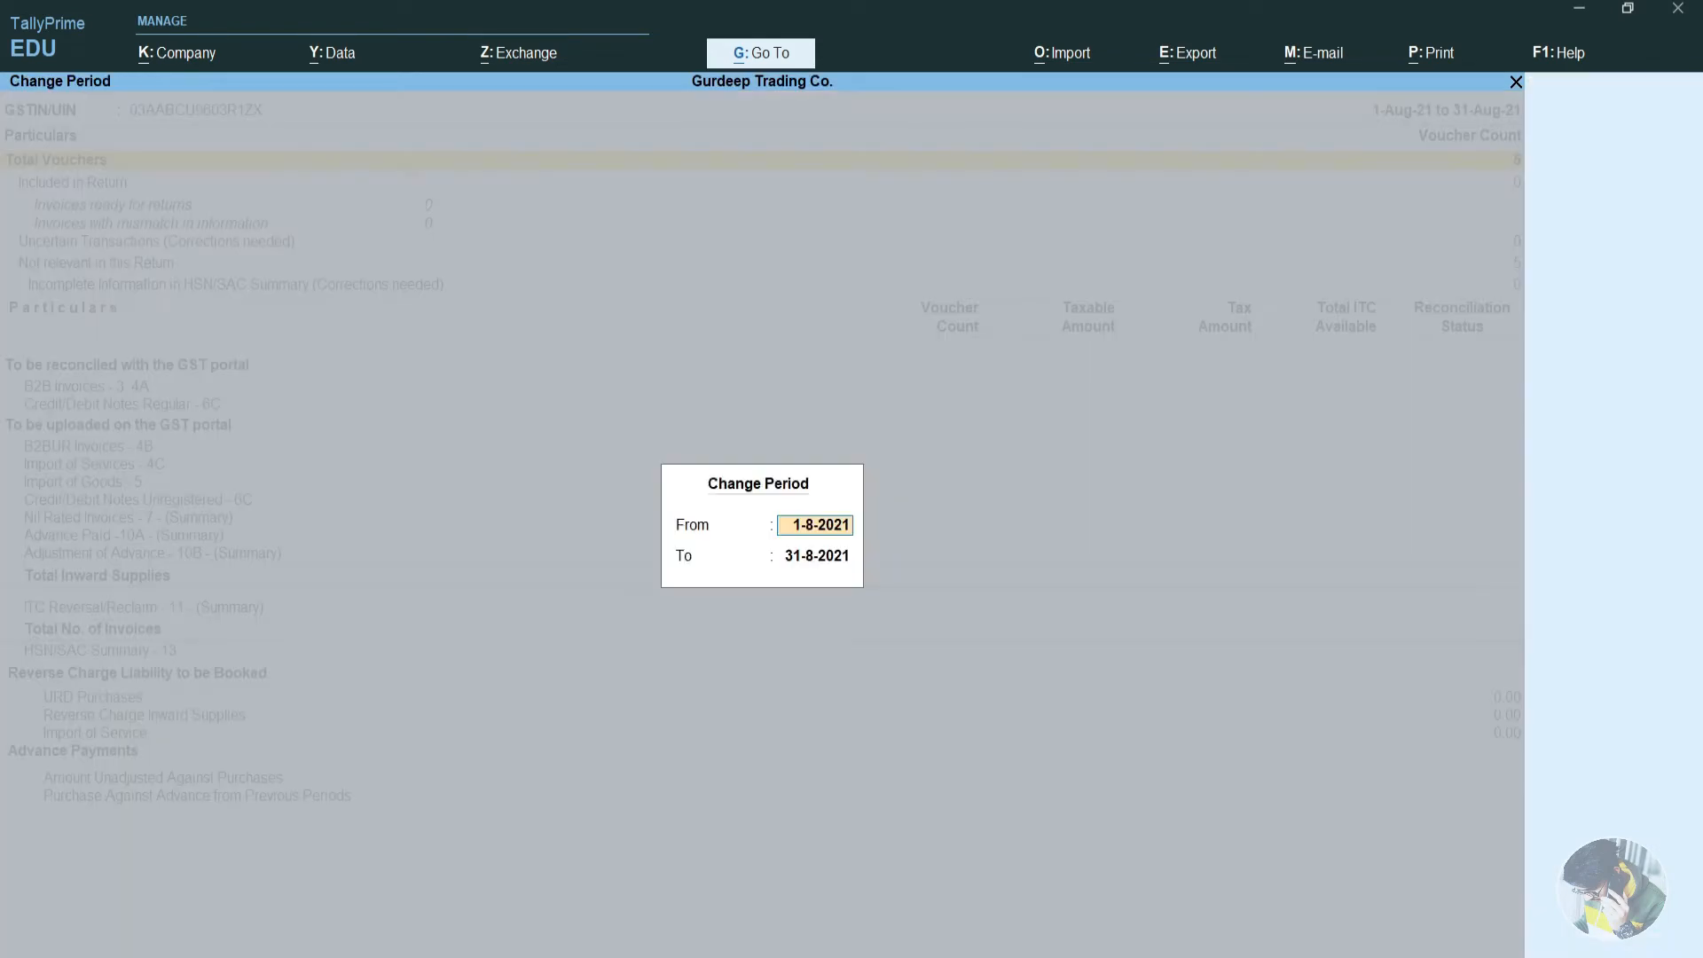
text(1-9)
key(Return)
text(2-9)
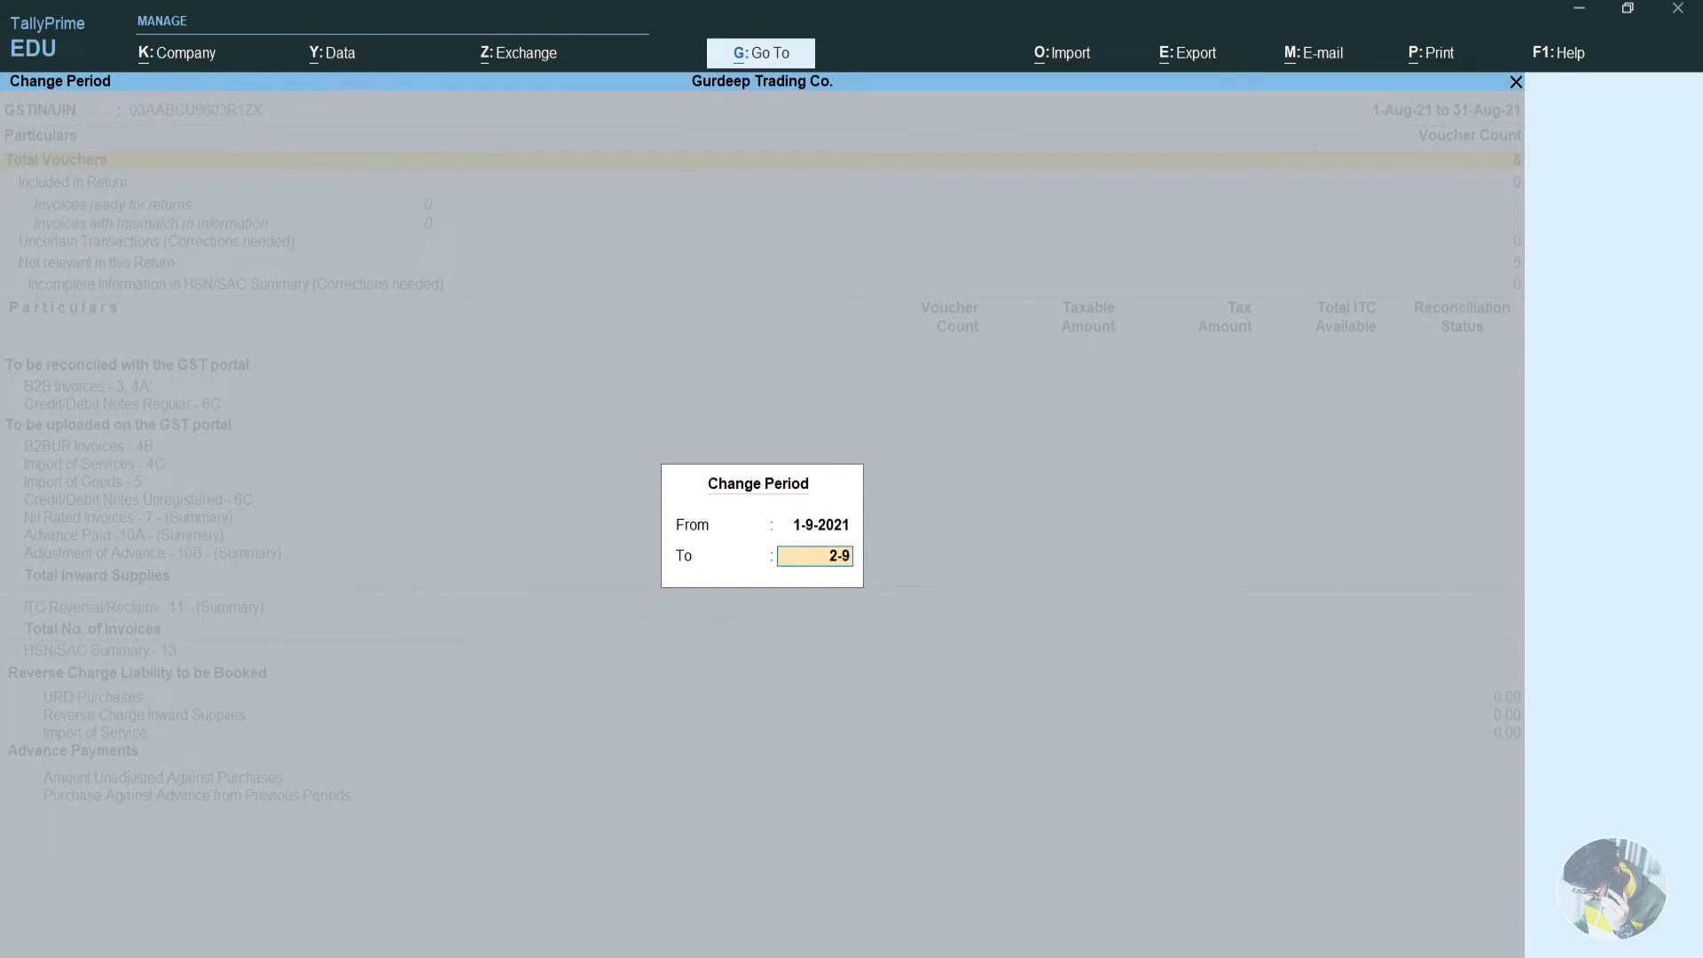
key(Return)
Open the URD Purchases details under Reverse Charge Liability to be Booked and examine the summary of tax liability.
key(Down)
key(Down)
key(Down)
key(Down)
key(Down)
key(Down)
key(Down)
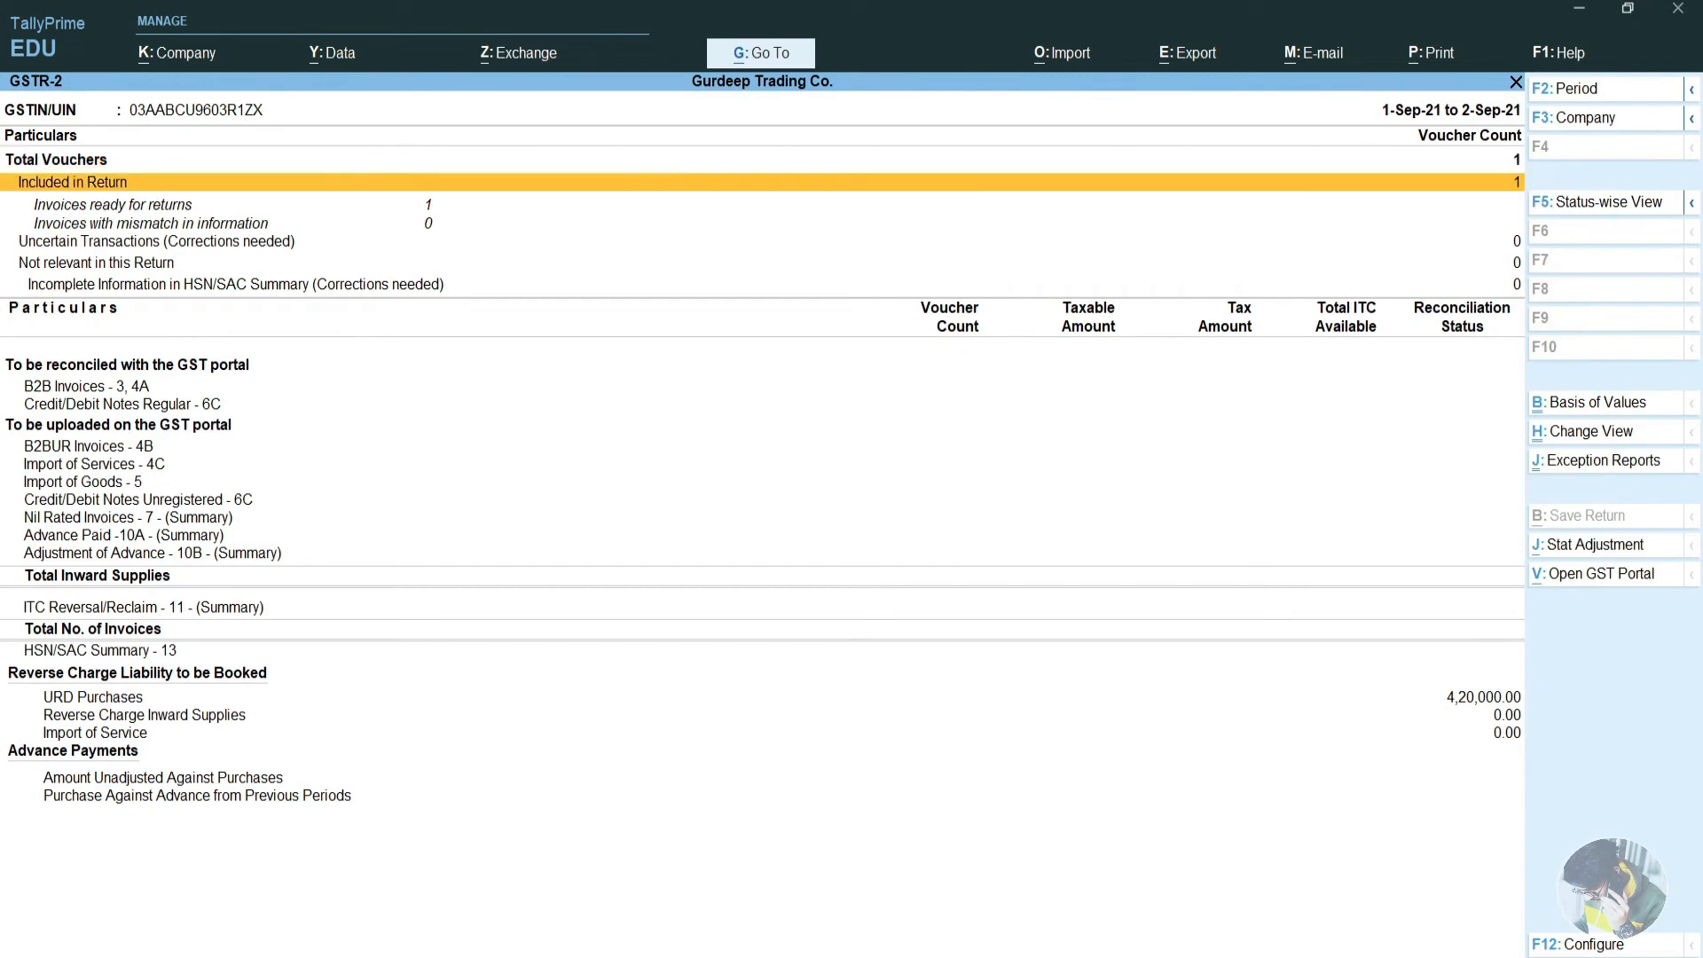
key(Down)
key(Down)
key(Down)
key(Down)
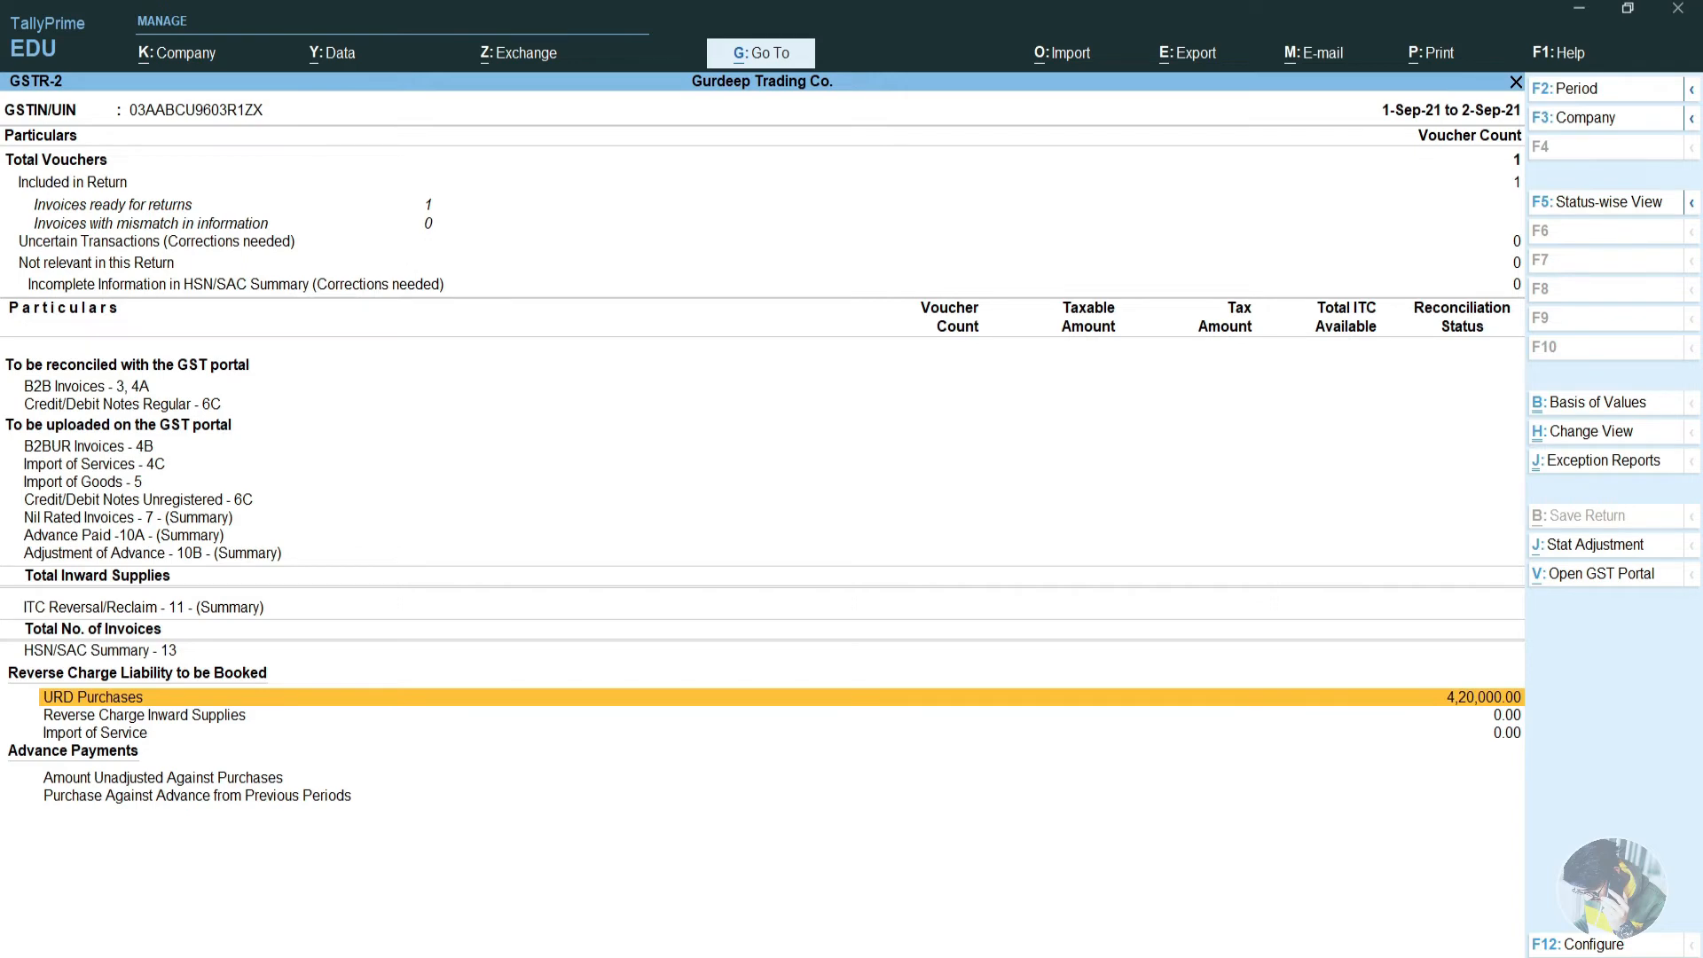
key(Return)
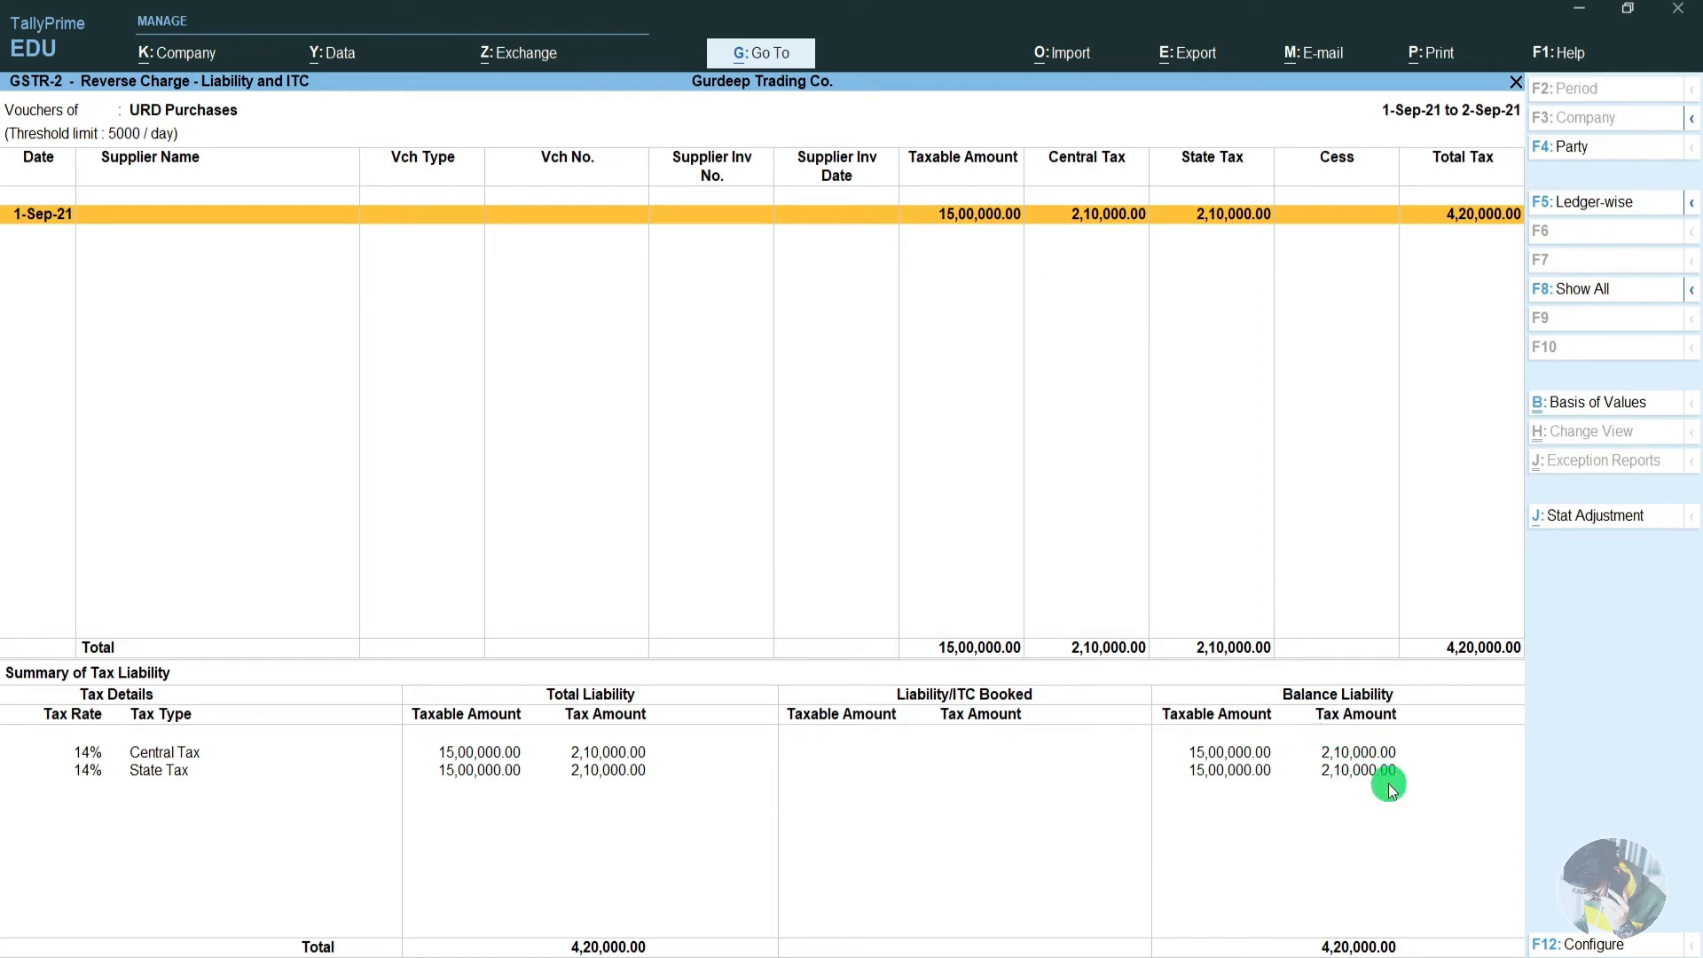
Start a GST stat adjustment journal dated 2-Sep-21 for Increase of Tax Liability & Input Tax Credit, Purchase from Unregistered dealer.
click(1615, 517)
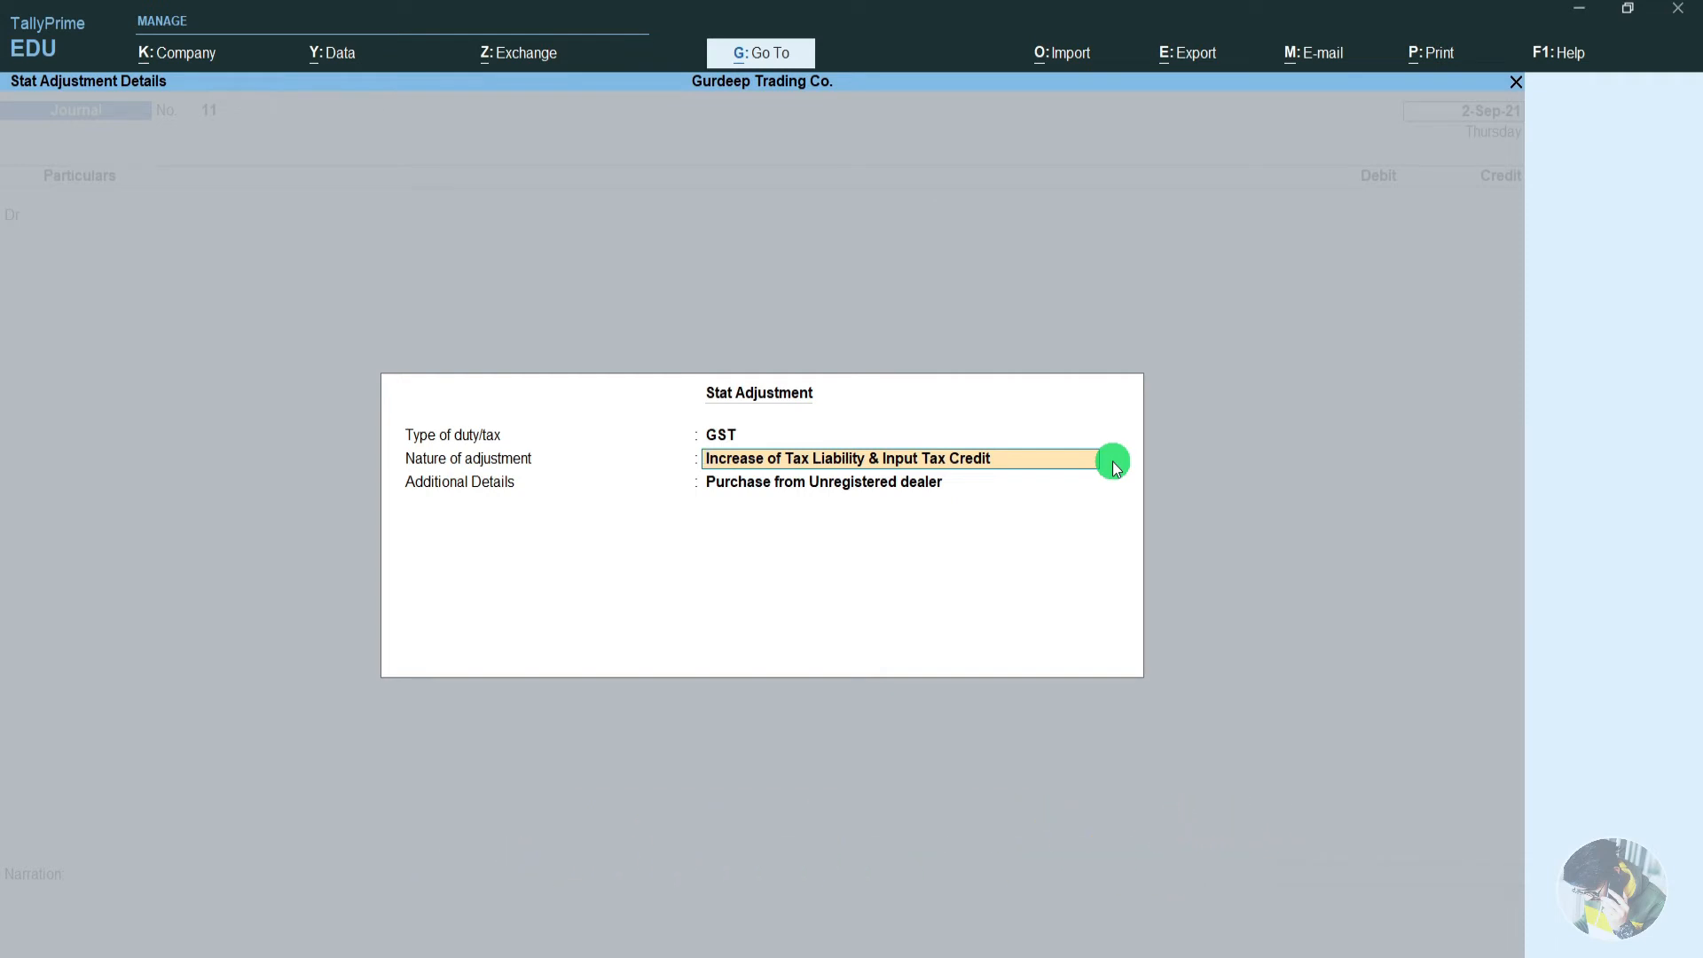
key(Return)
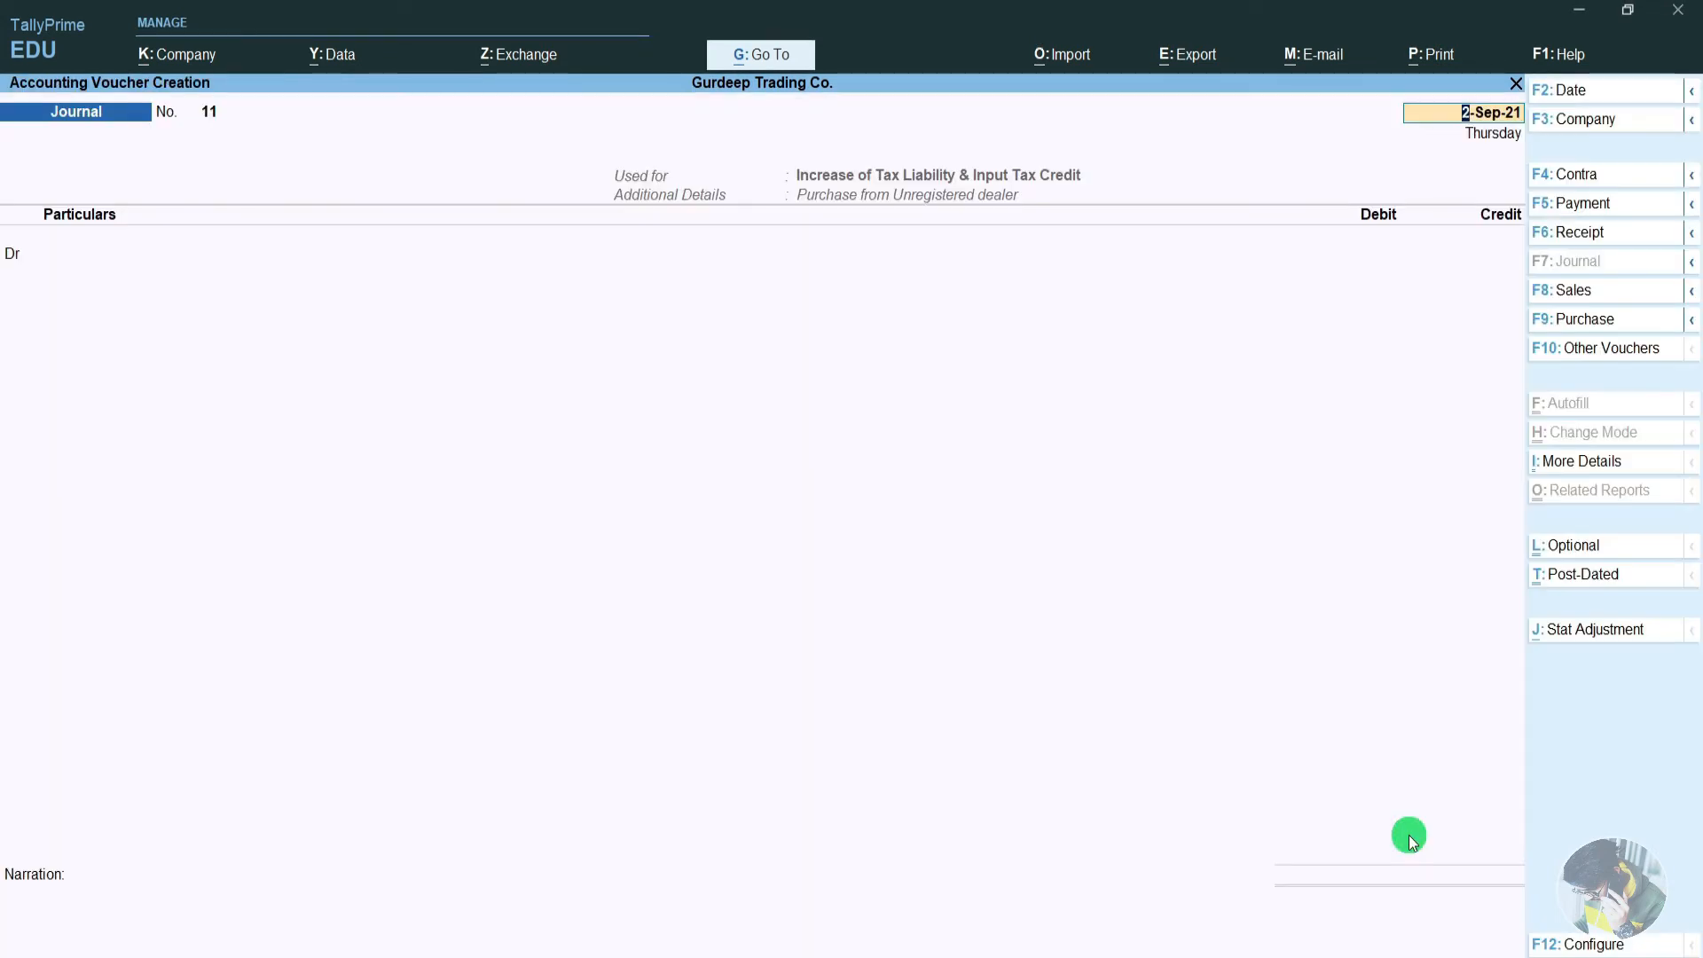
key(Return)
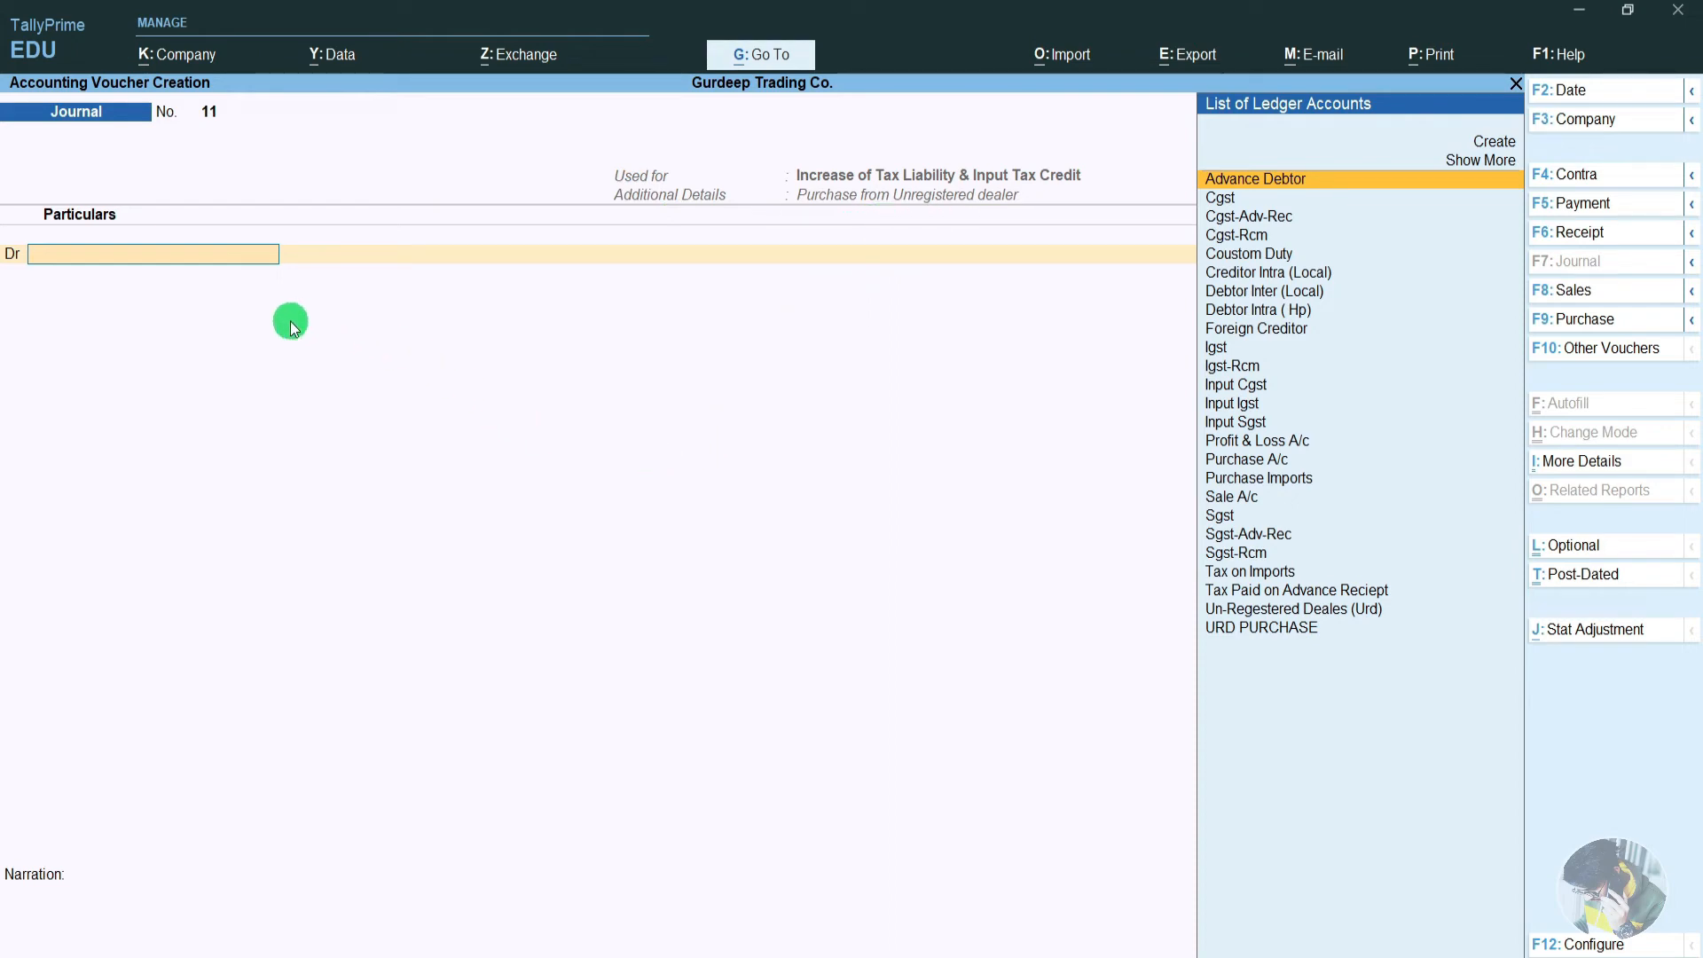
Debit Input Cgst by 210000 in the journal, with a 14% rate on a taxable value of 1500000.
text(Input)
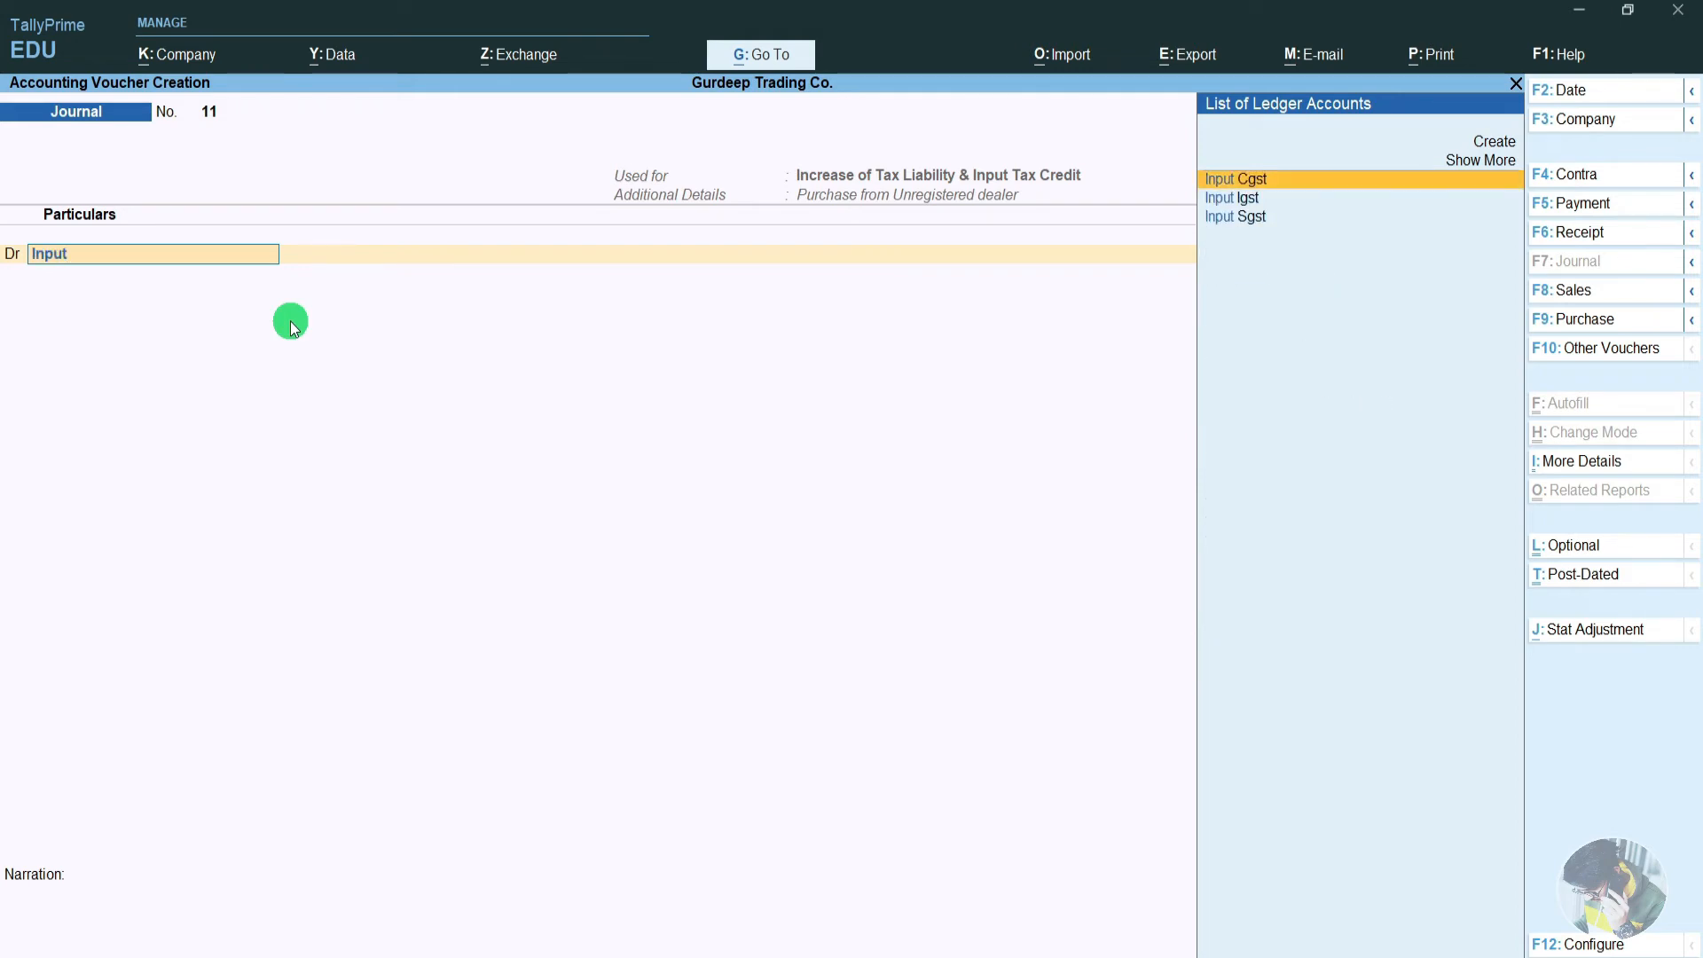
key(Return)
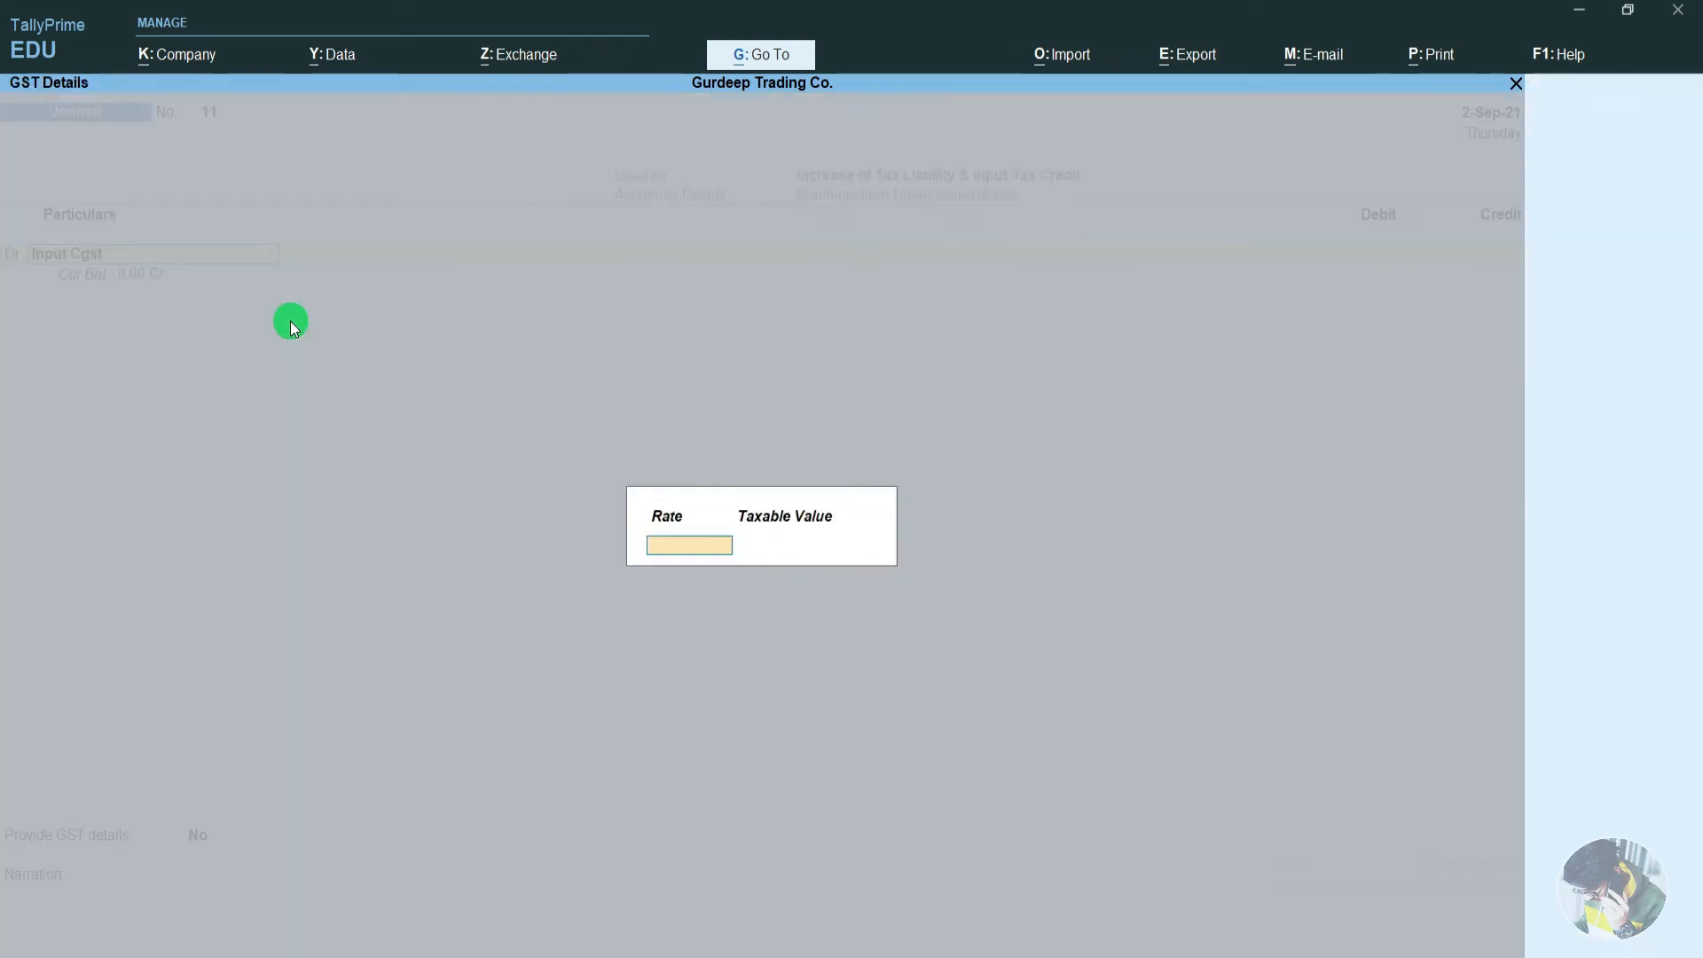
text(14)
key(Return)
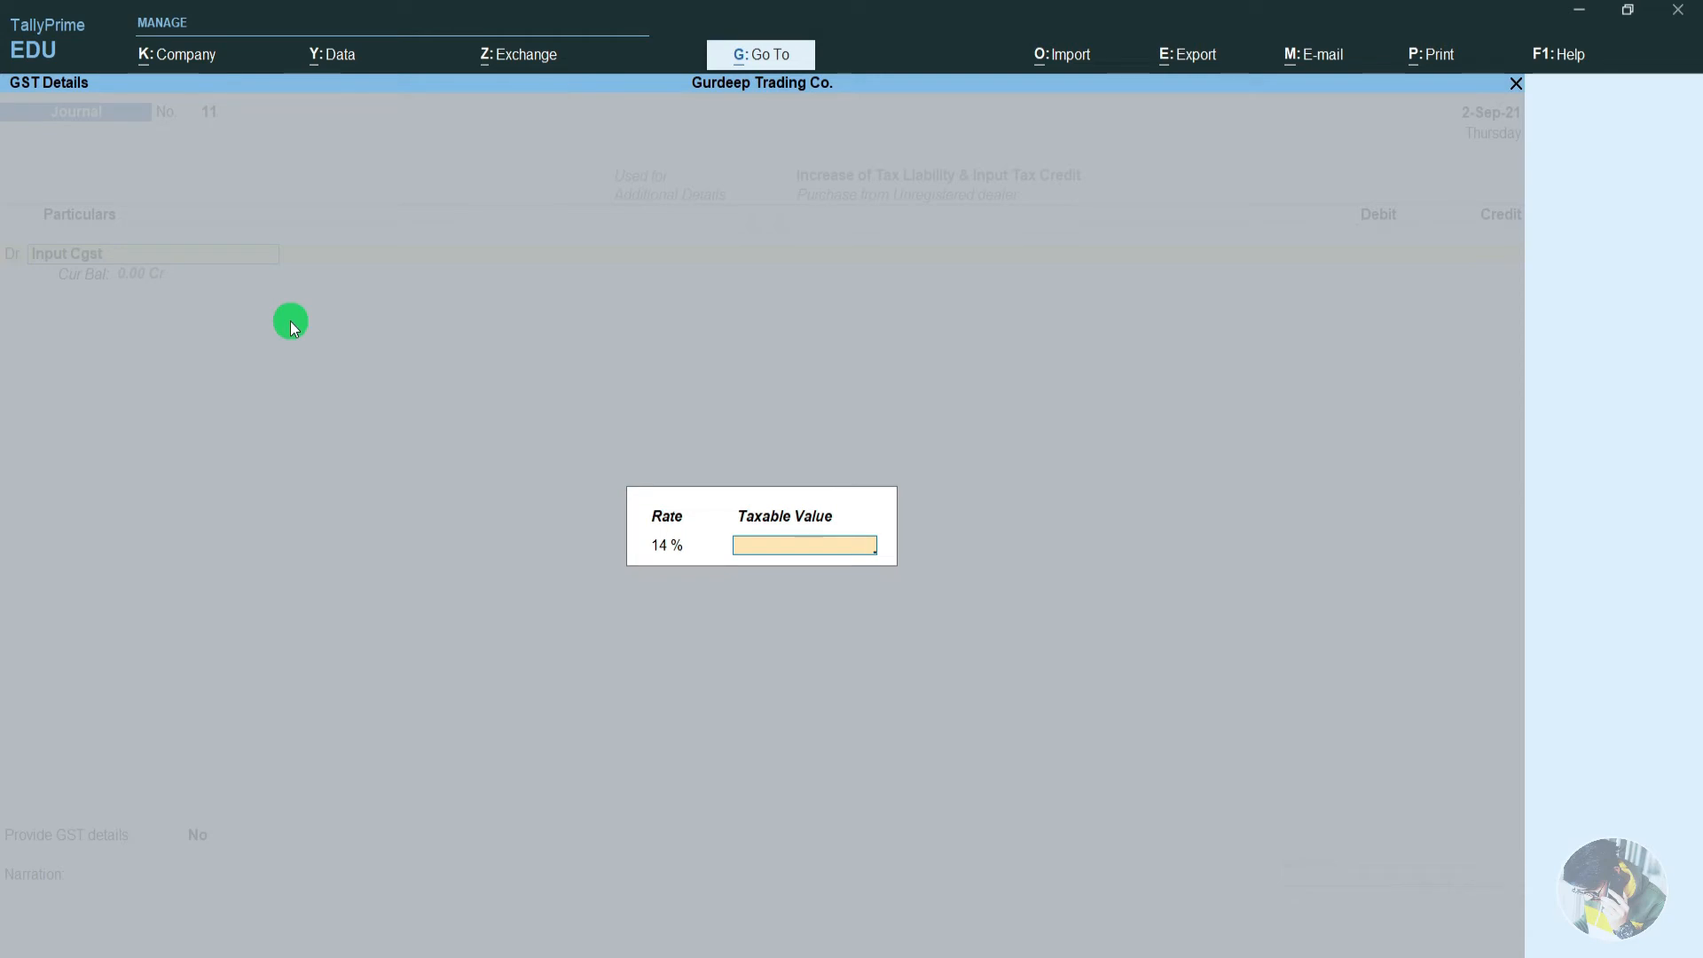
text(1500000)
key(Return)
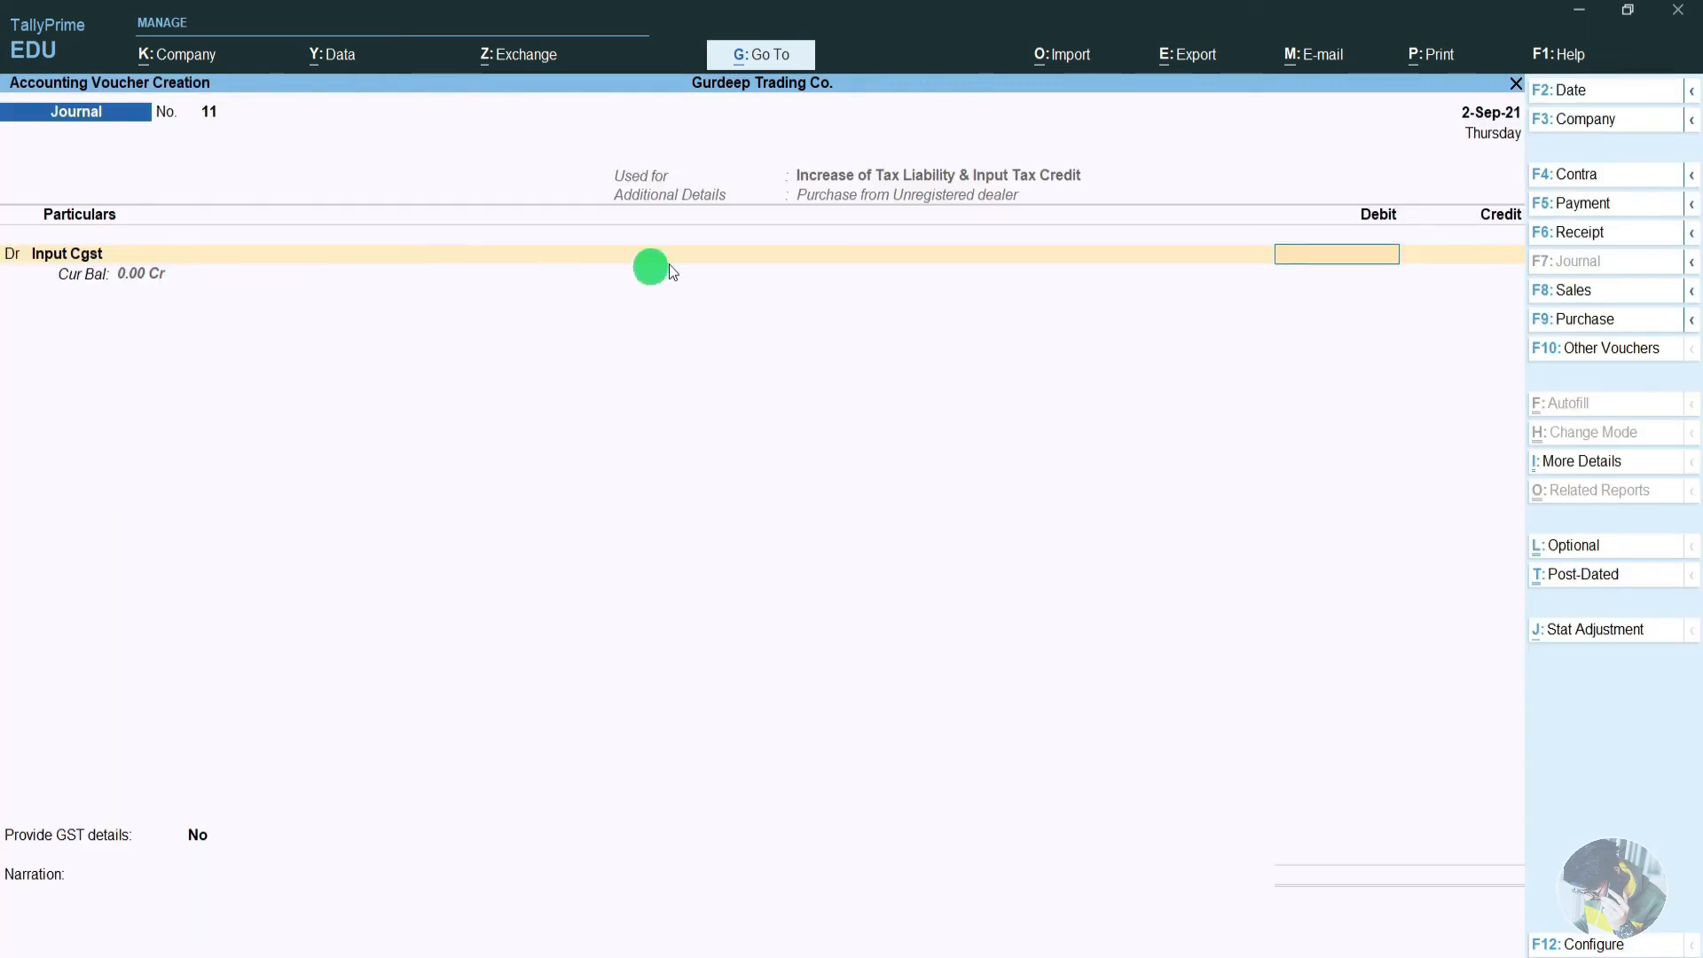
text(210)
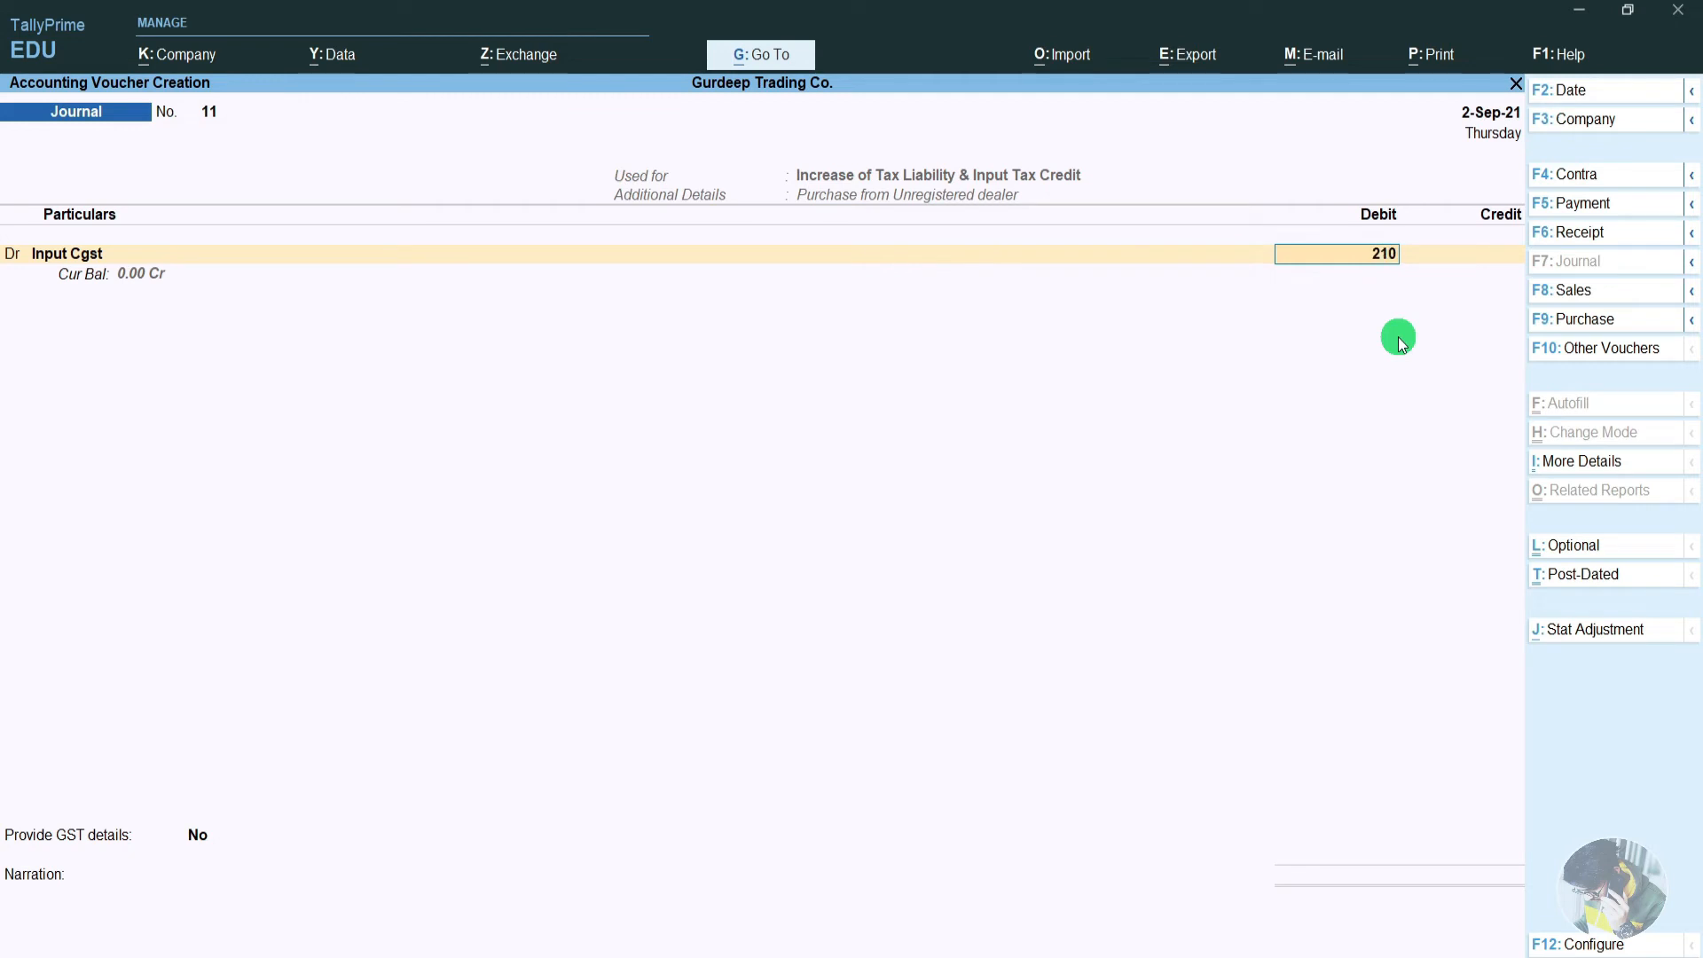
text(000)
key(Return)
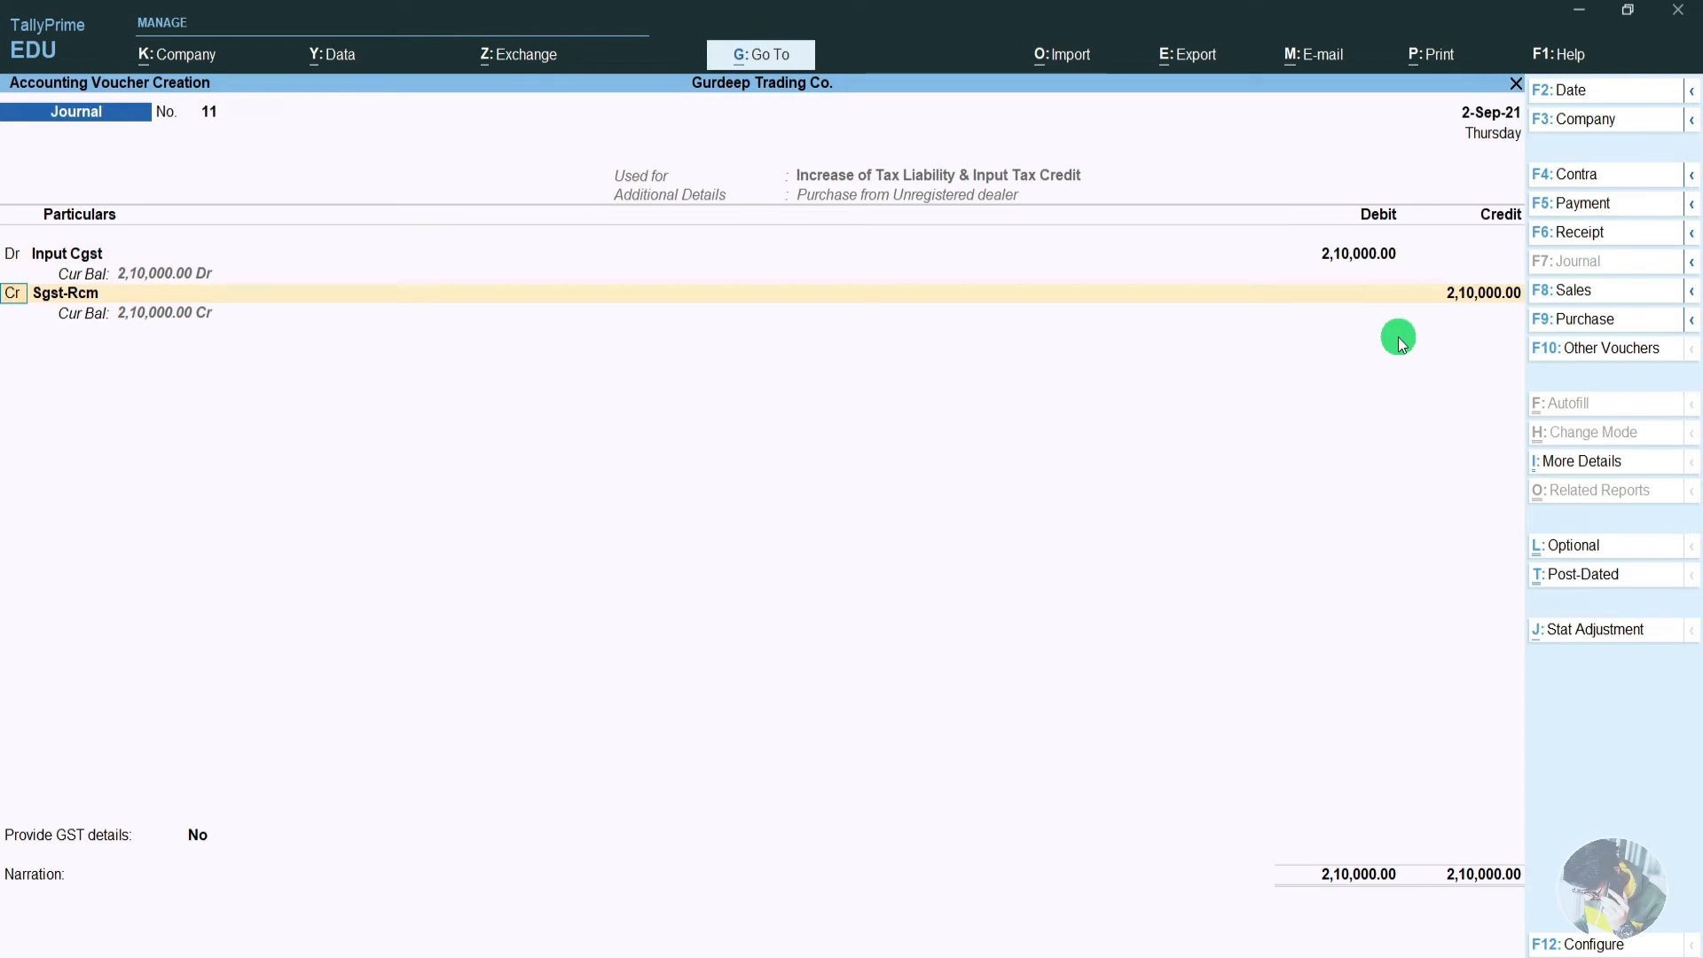
Debit Input Sgst by 210000 in the journal, with a 14% rate on a taxable value of 1500000.
text(d)
key(Return)
text(In)
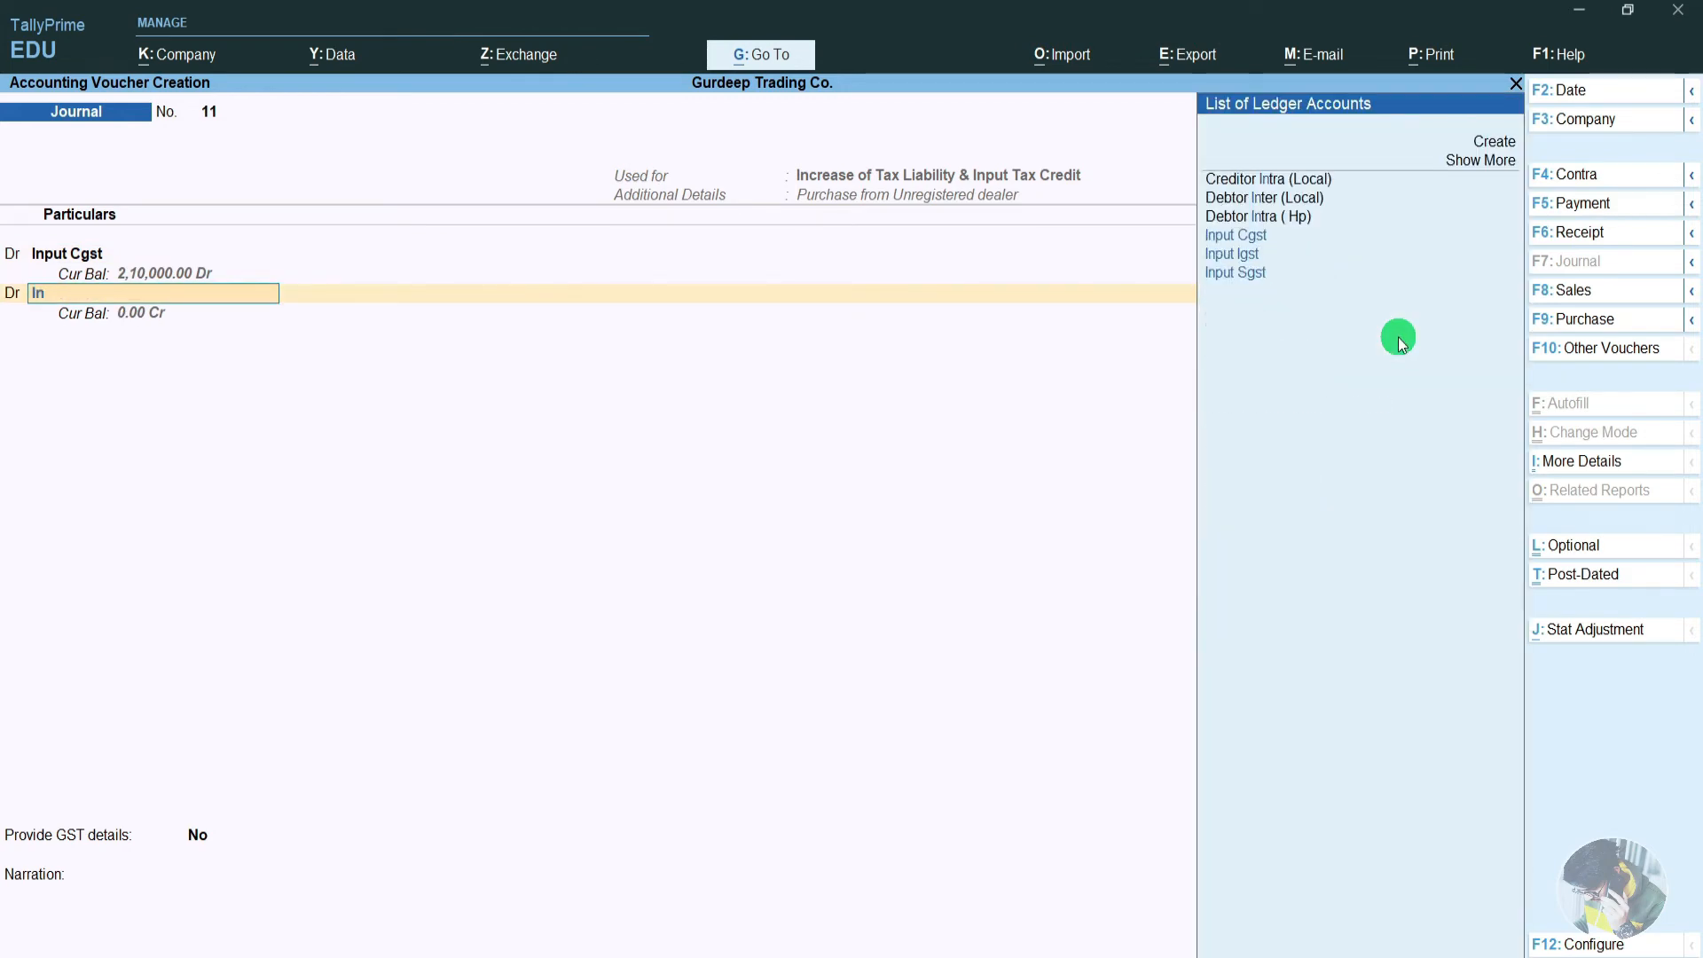
text(put)
key(Down)
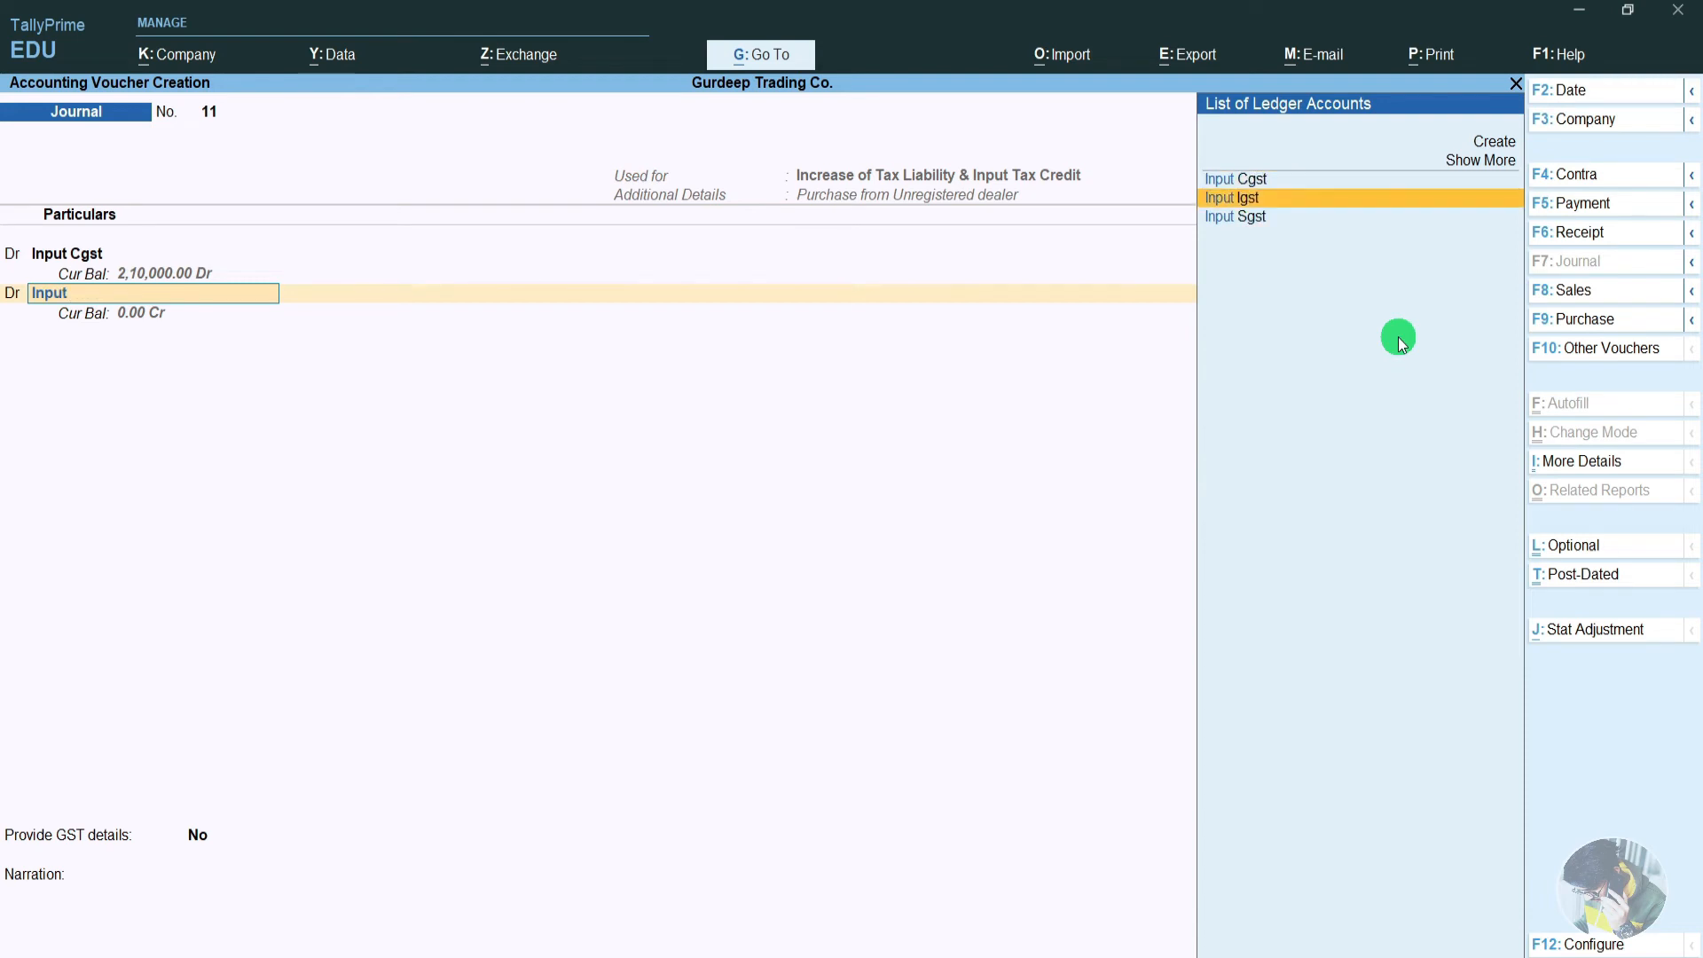
key(Down)
key(Return)
key(Return)
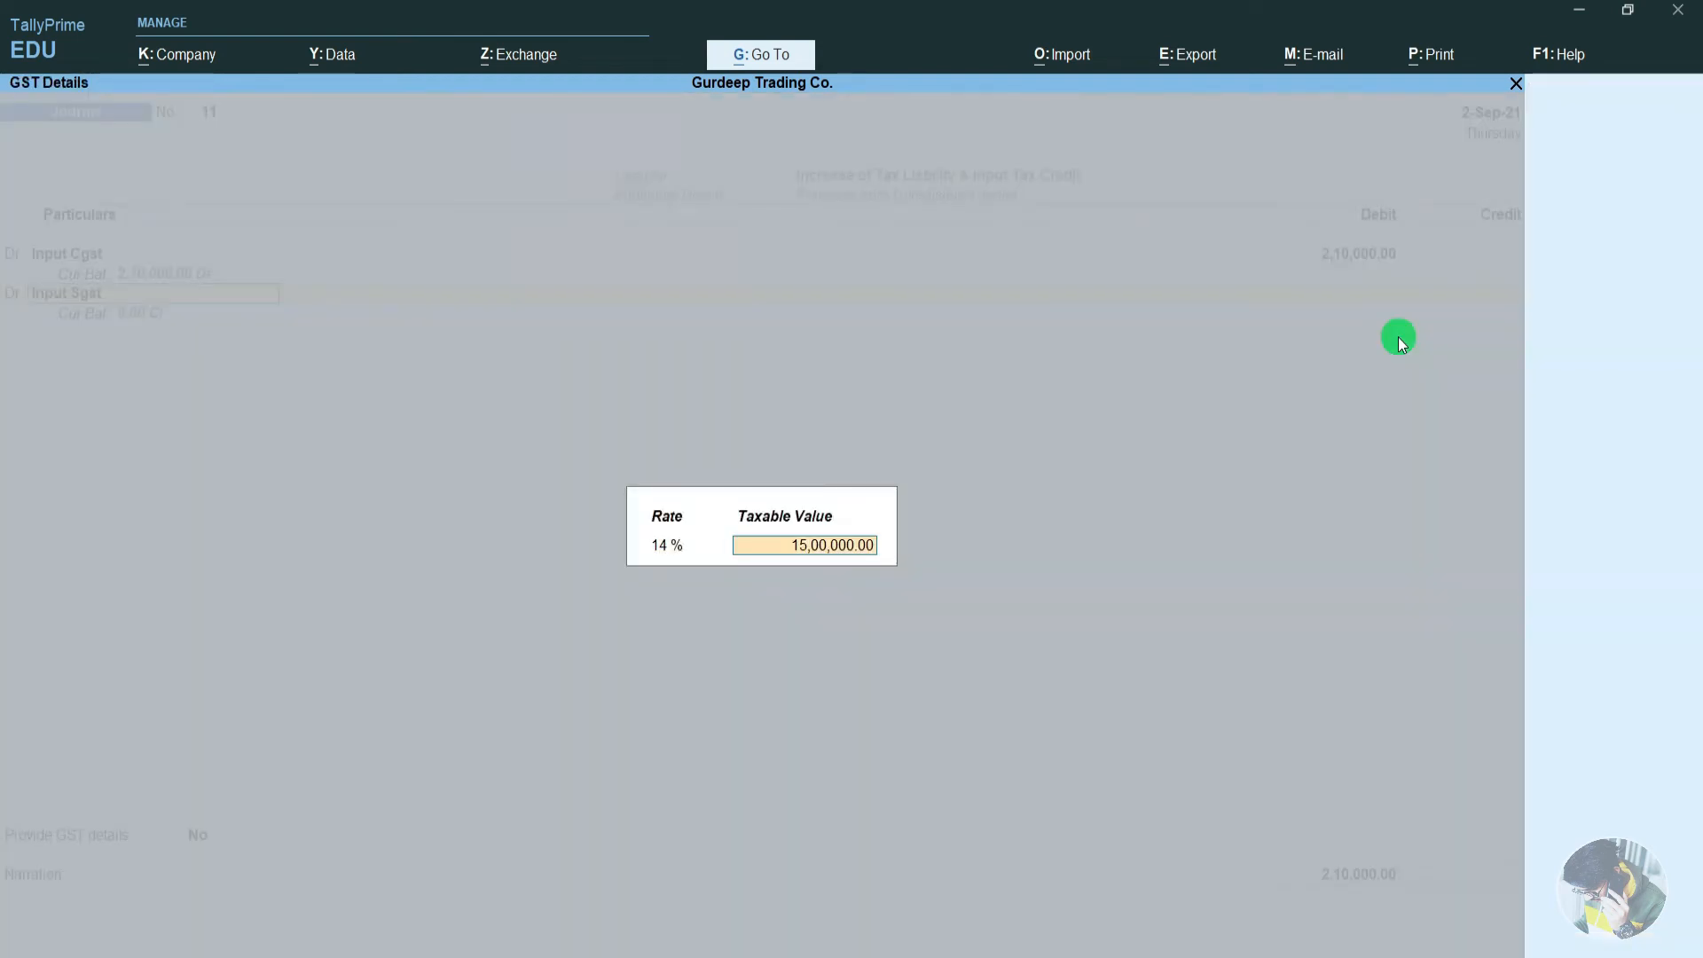
key(Return)
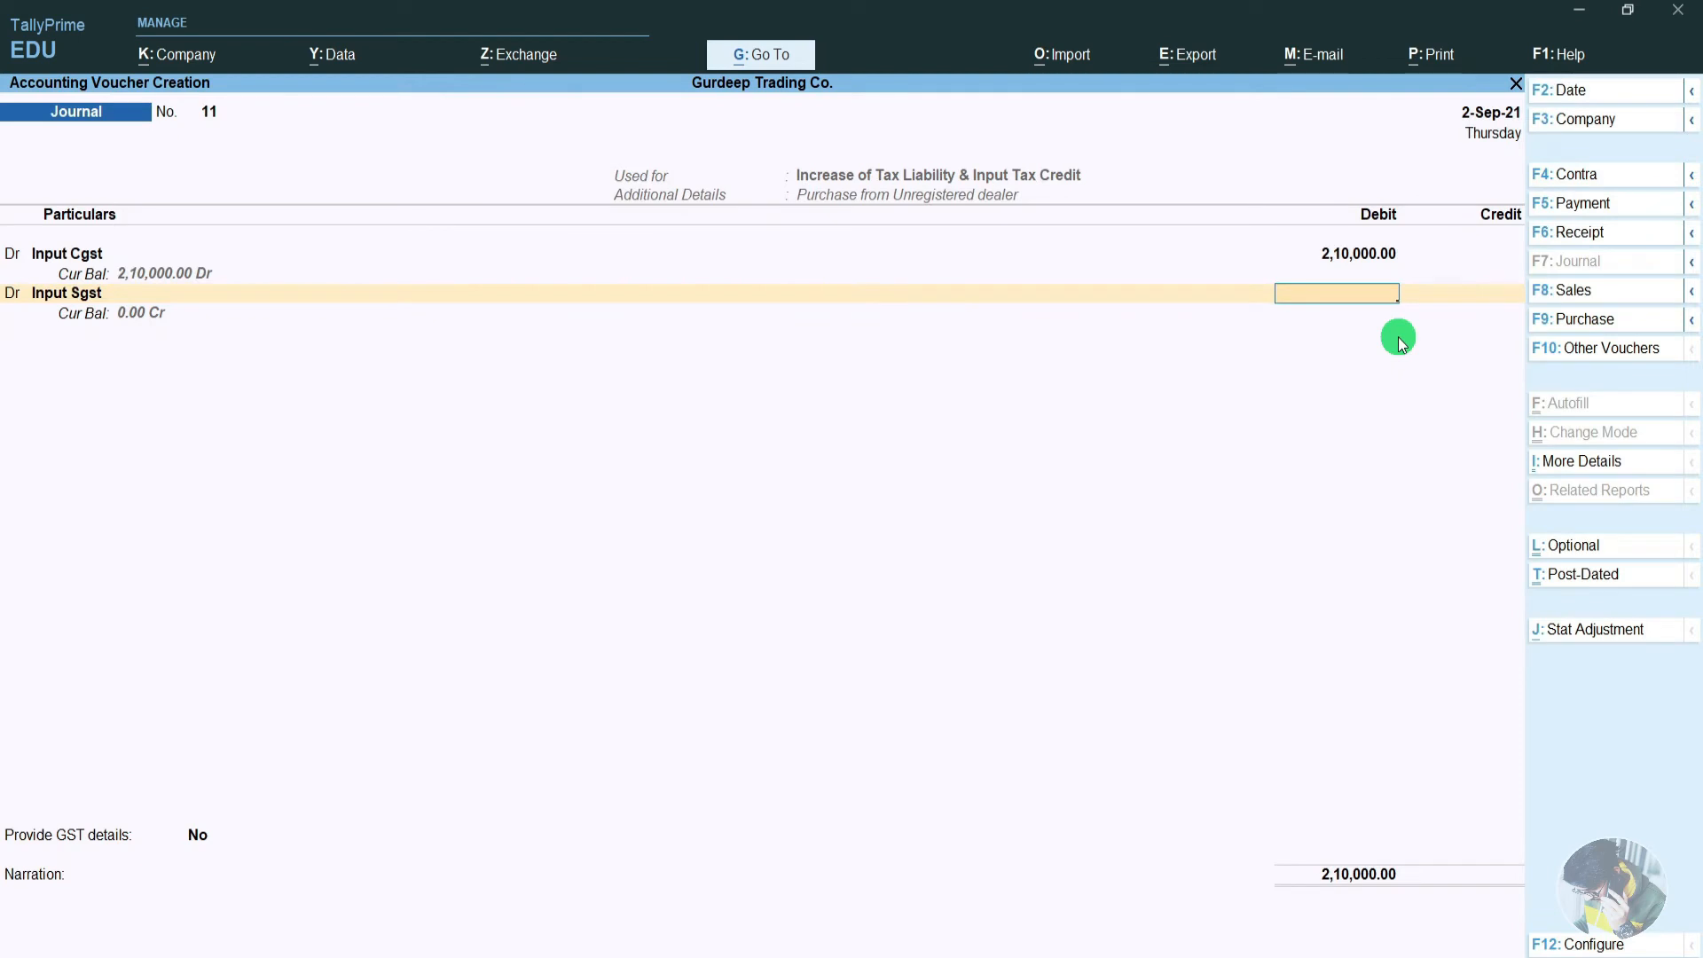
text(210000)
key(Return)
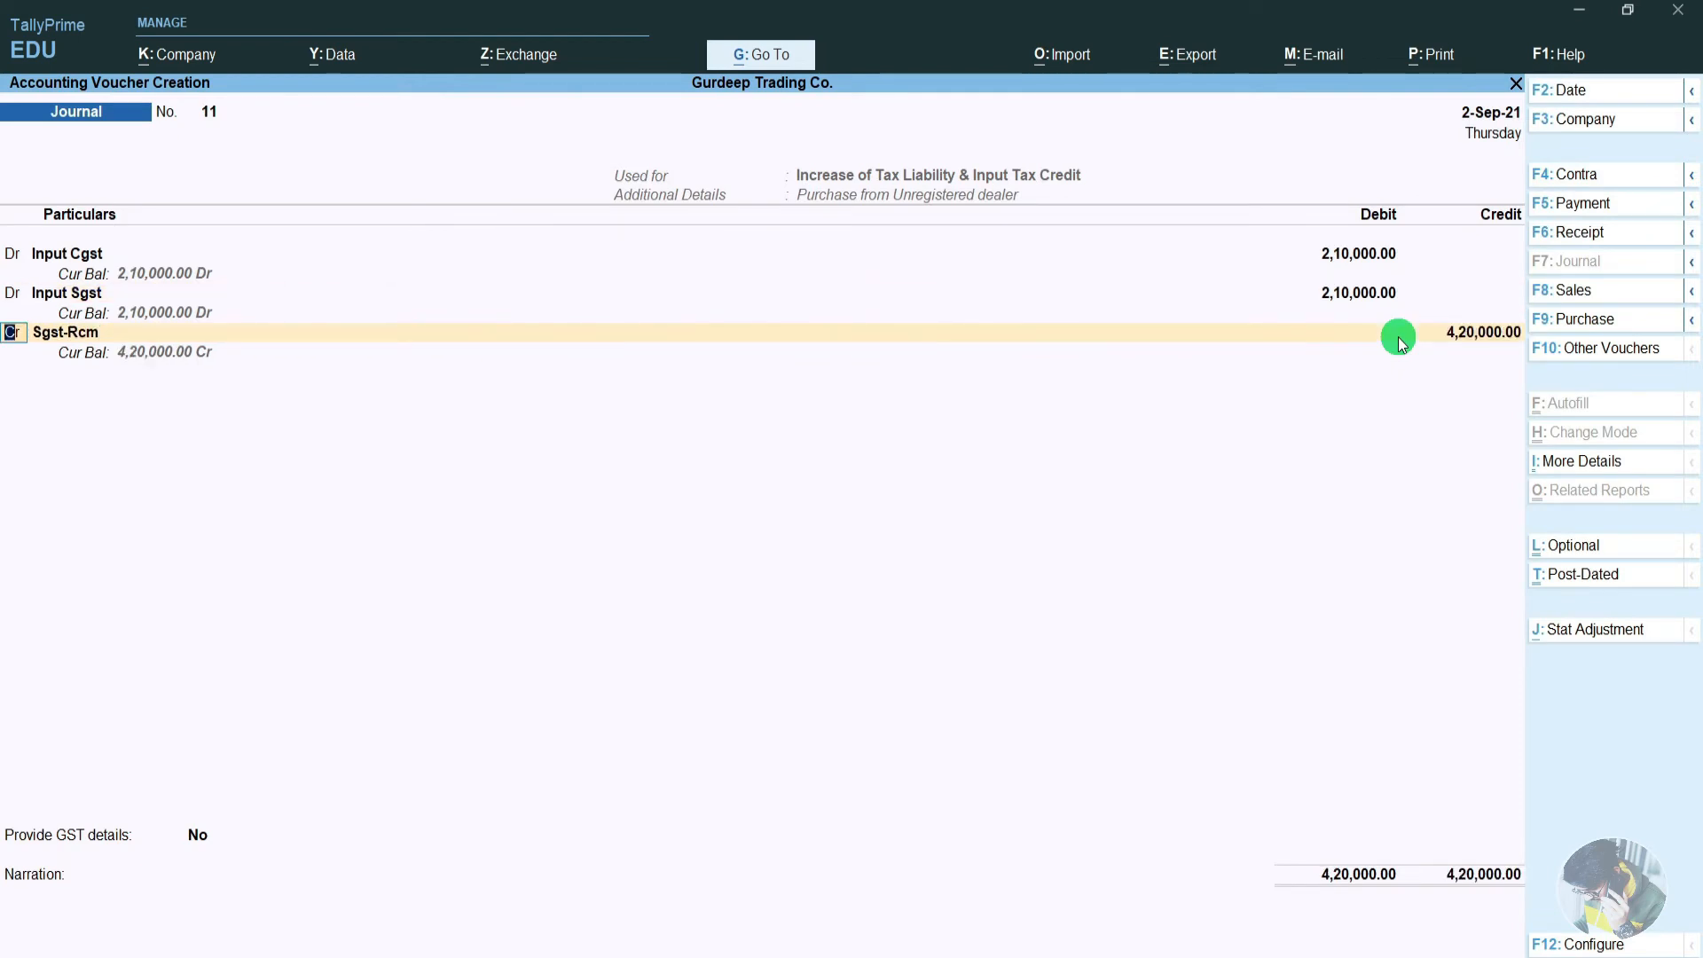
Credit Sgst-Rcm by 210000 in the journal, keeping the 14% rate and taxable value of 1500000.
key(Return)
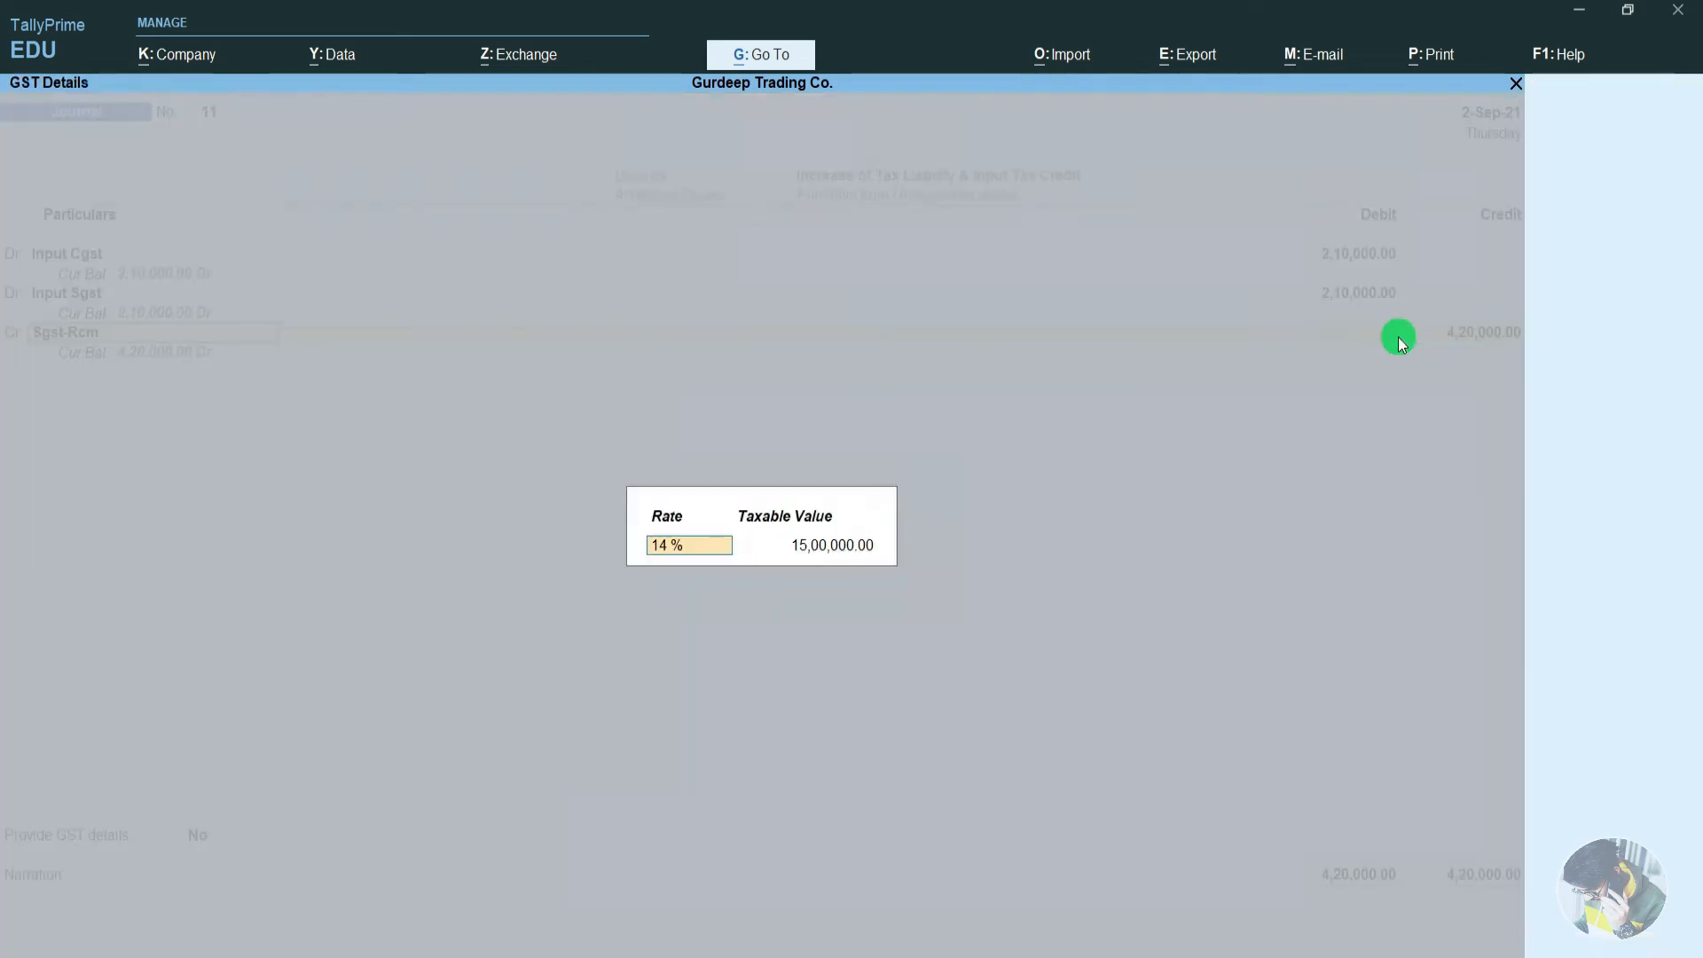
key(Return)
key(Return)
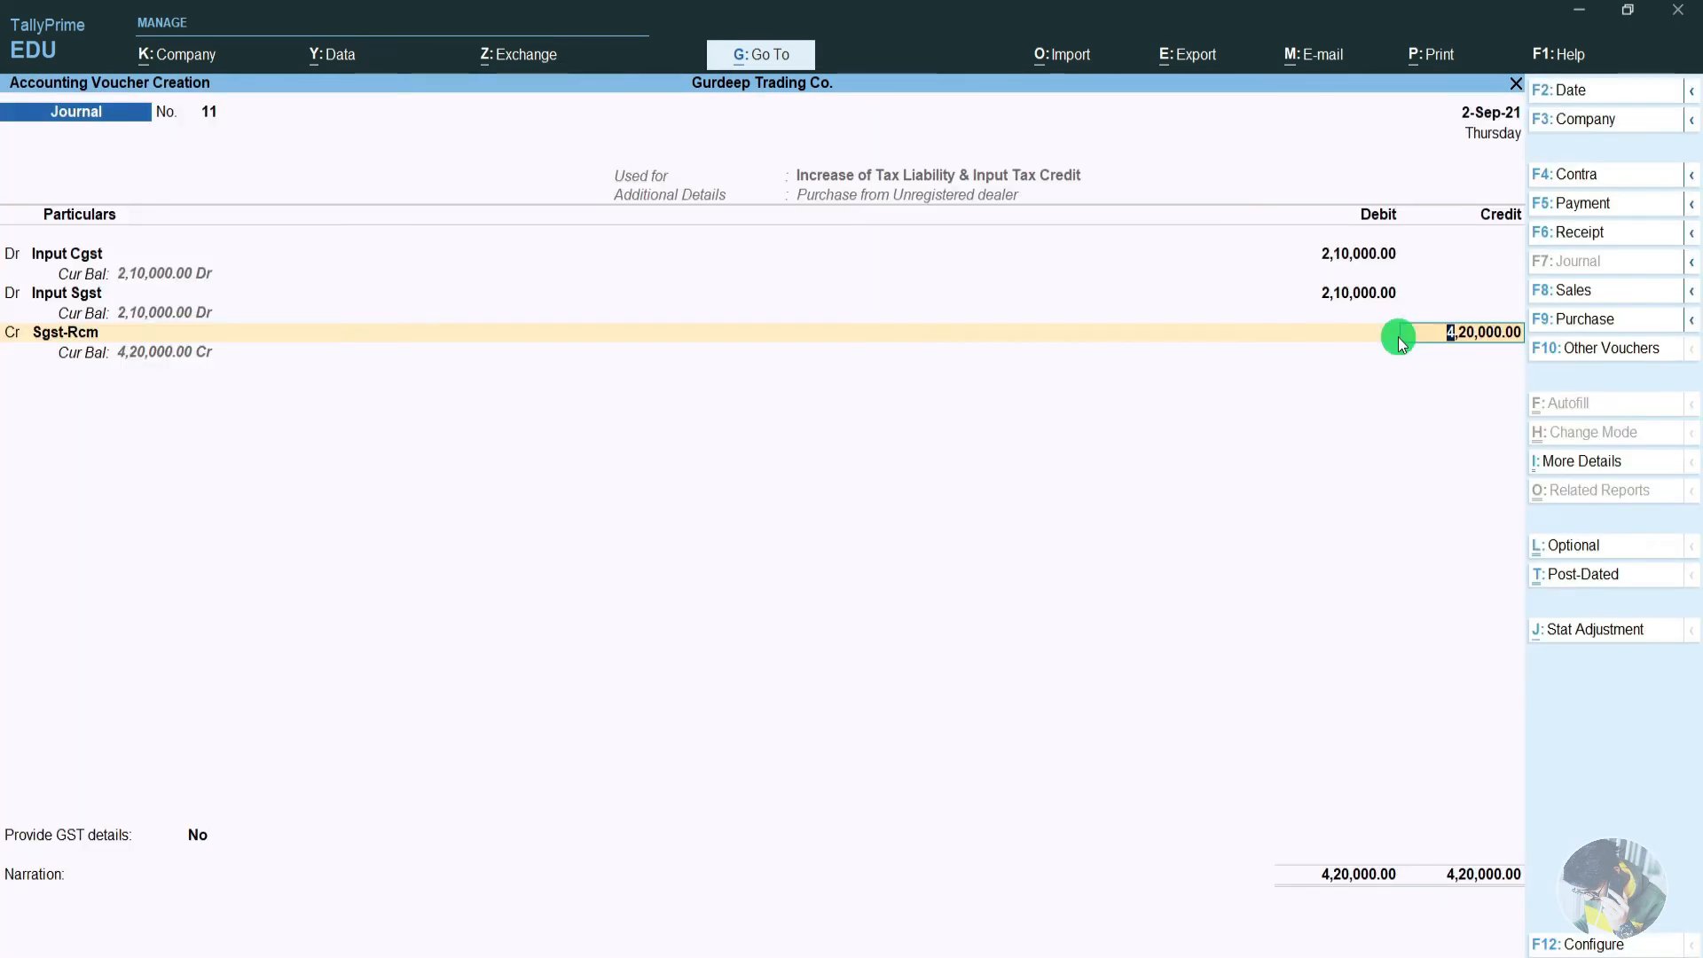
text(2,10,)
text(0000)
key(Return)
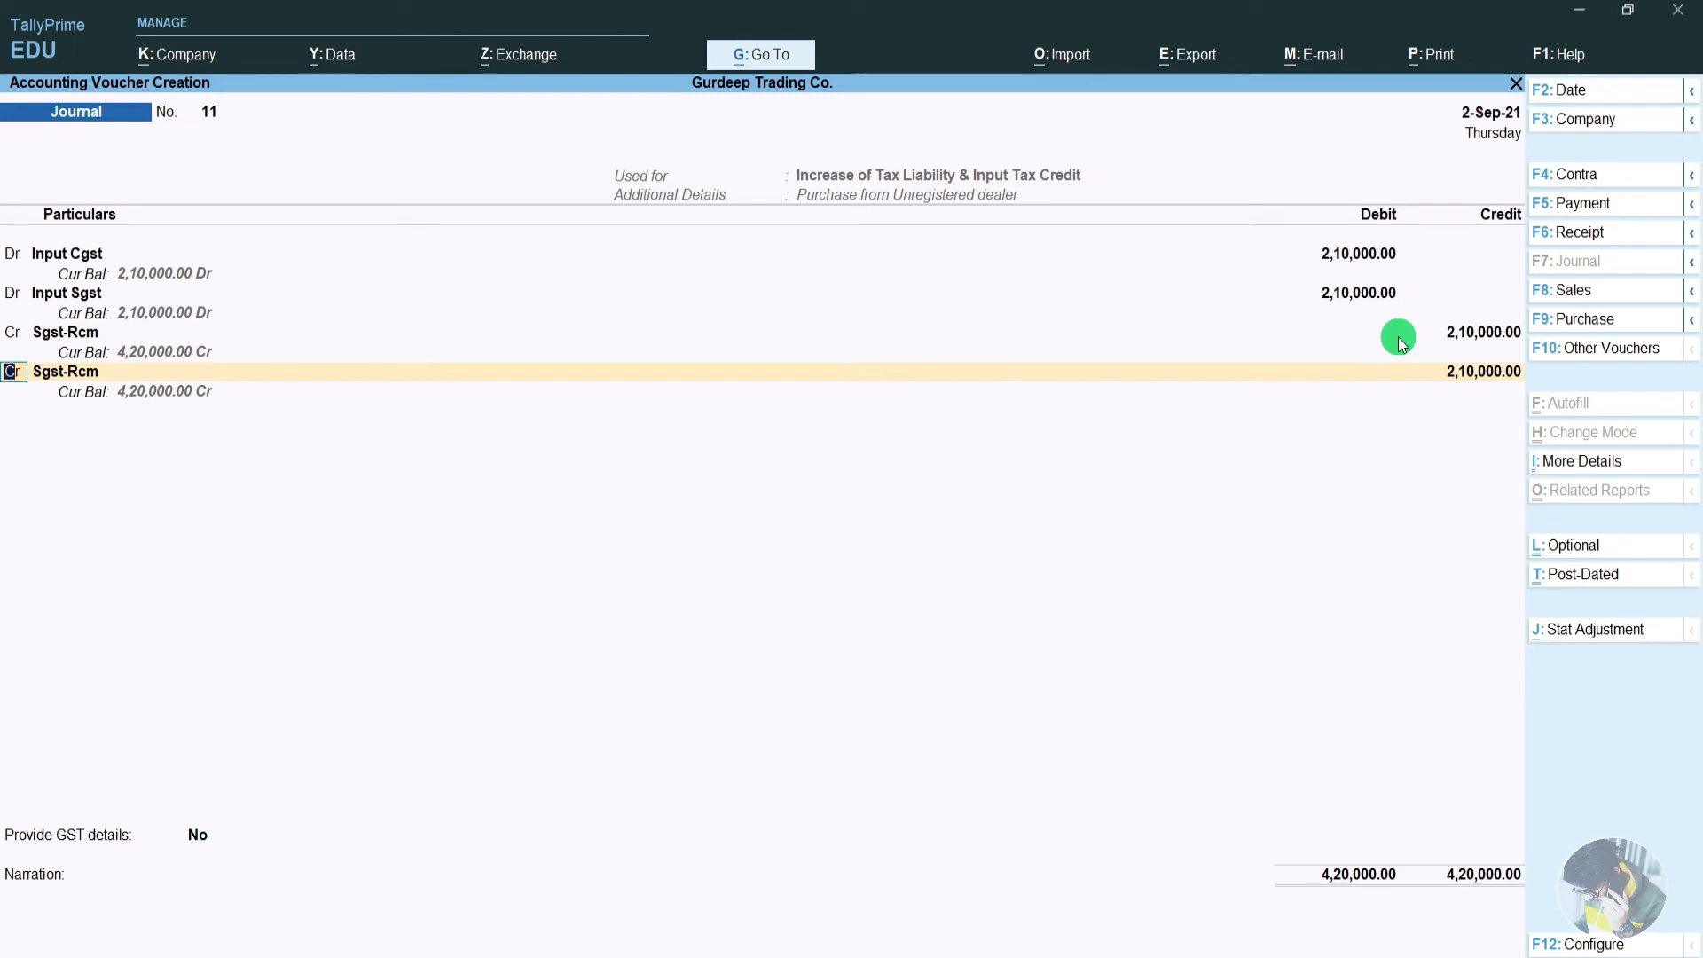
Credit Cgst-Rcm by 210000 as the last line of the journal.
key(Return)
text(Cgst)
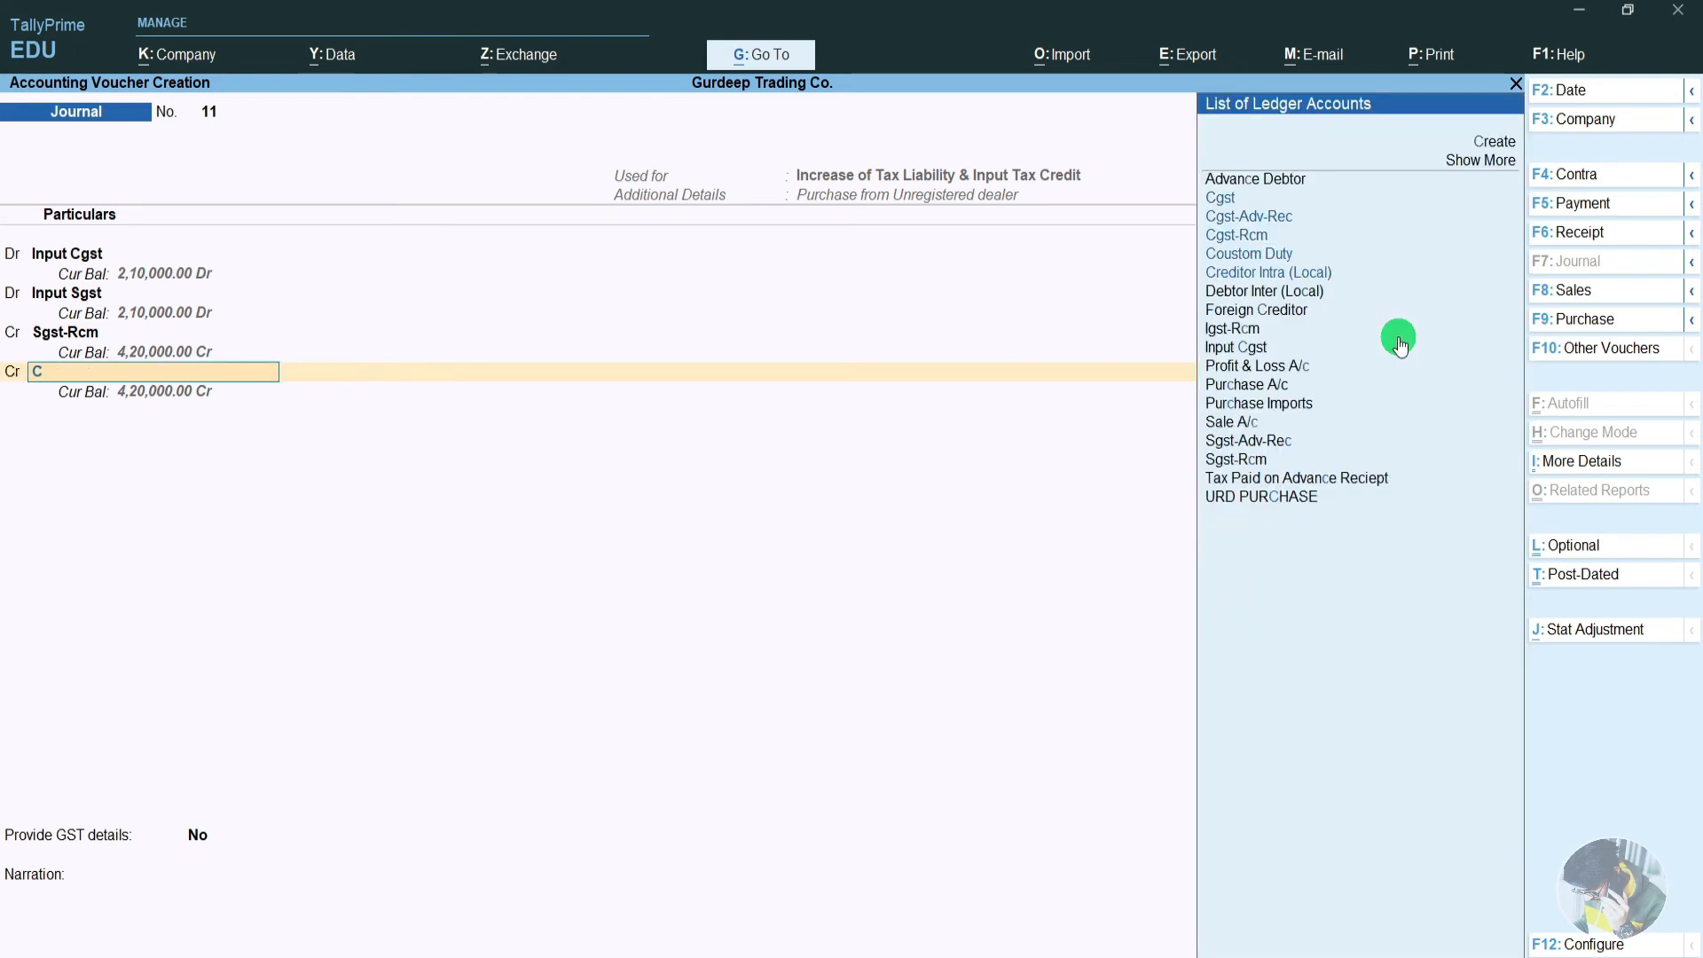
key(Return)
key(Return)
key(Return)
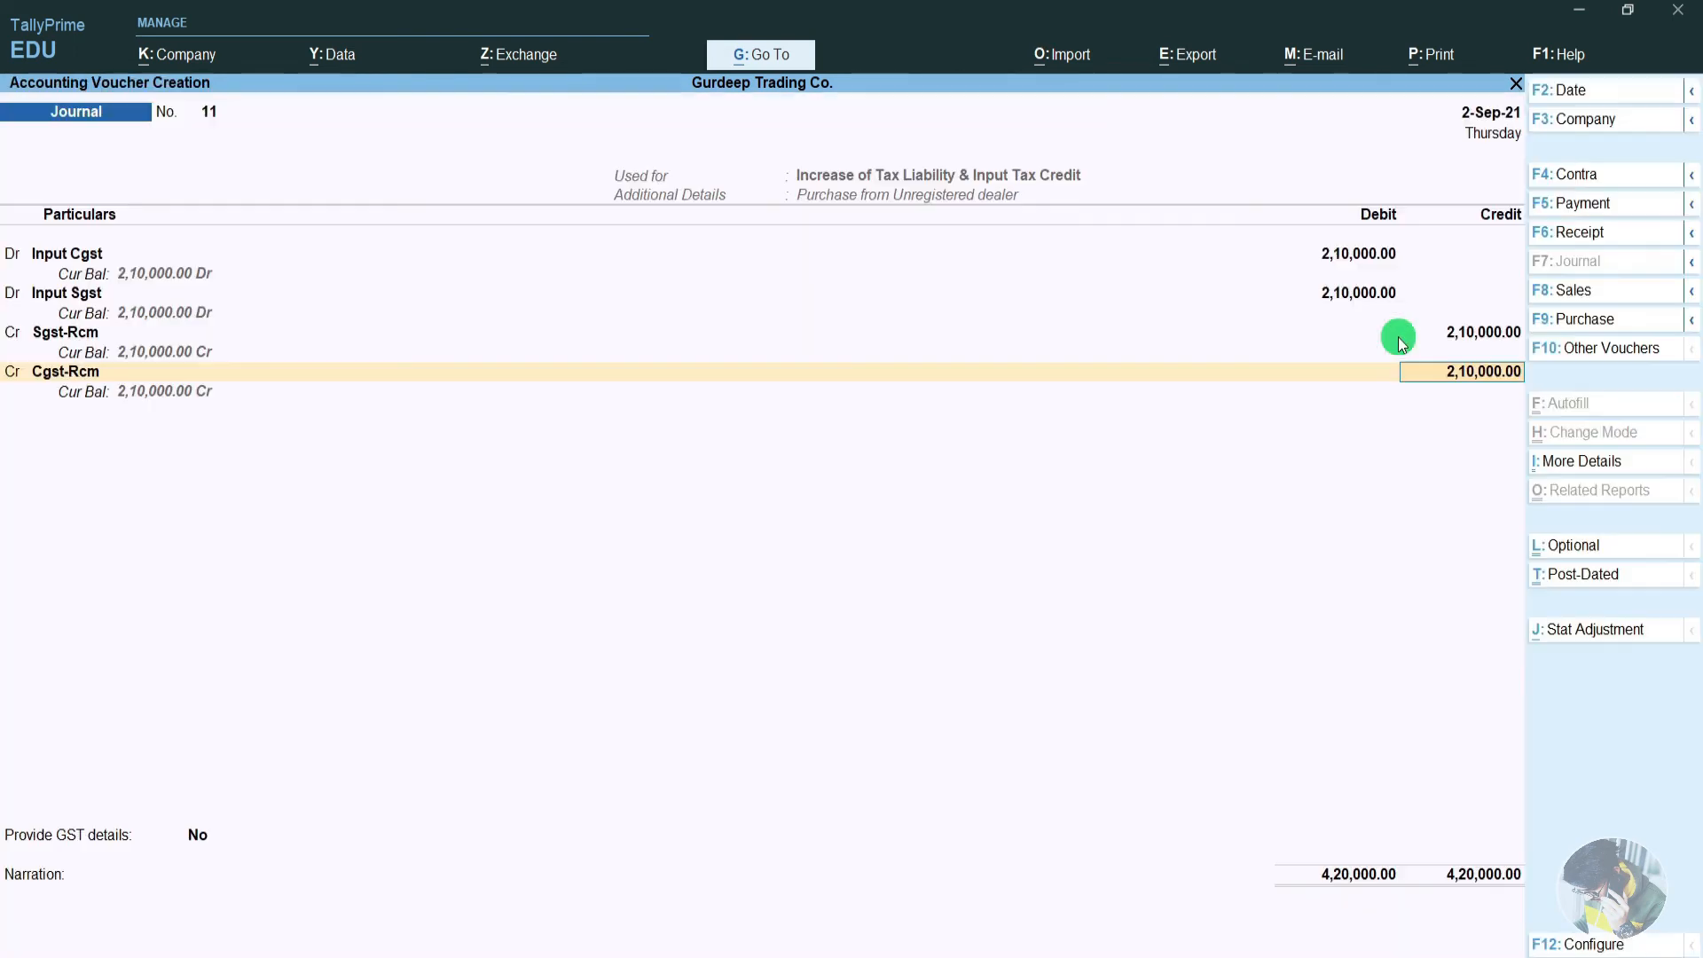
key(Return)
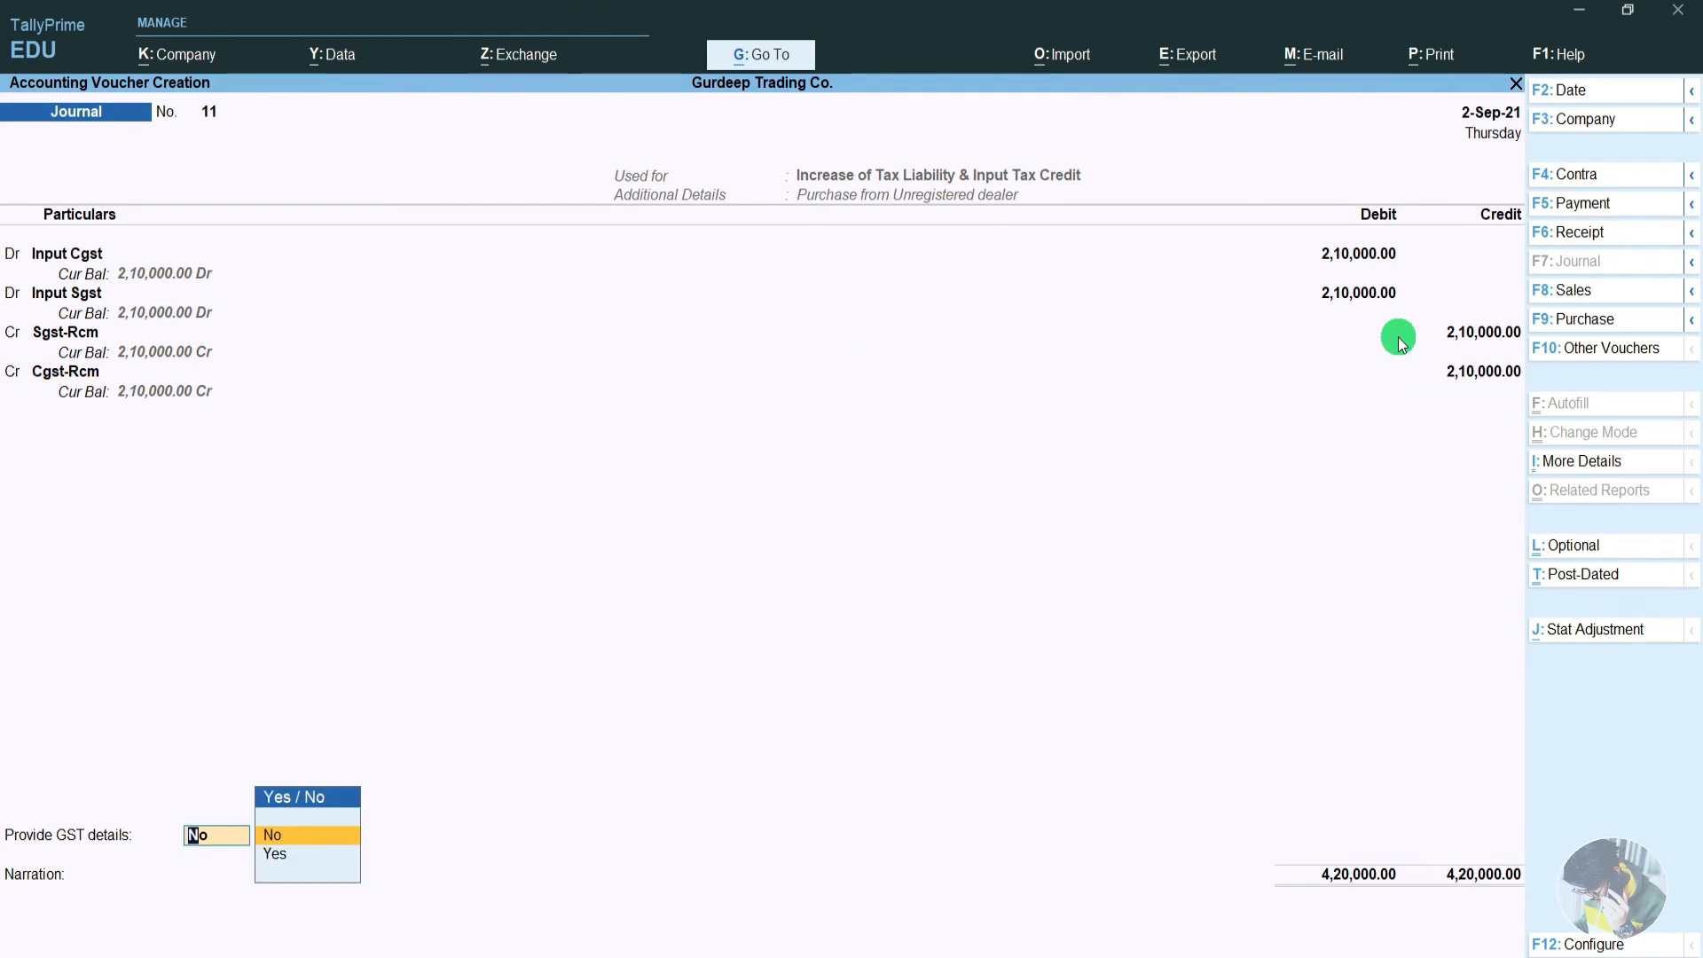
Provide the journal's GST details with Goods as the type of input, and save the voucher without a narration.
key(Down)
key(Return)
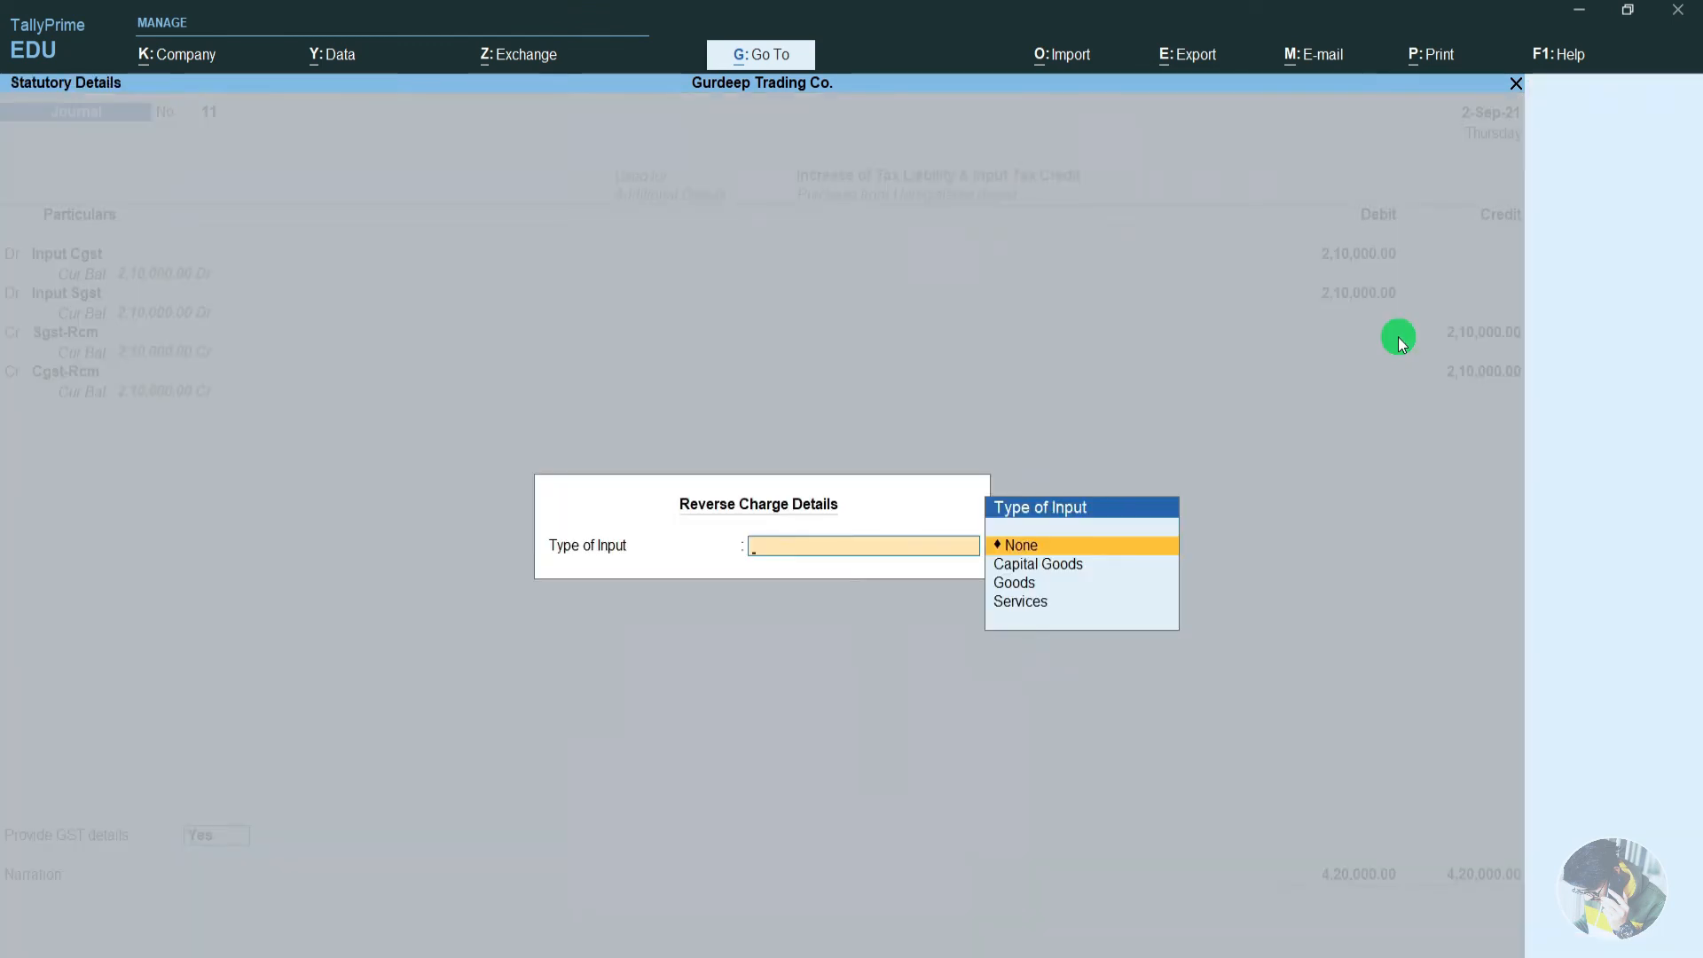
key(Down)
key(Down)
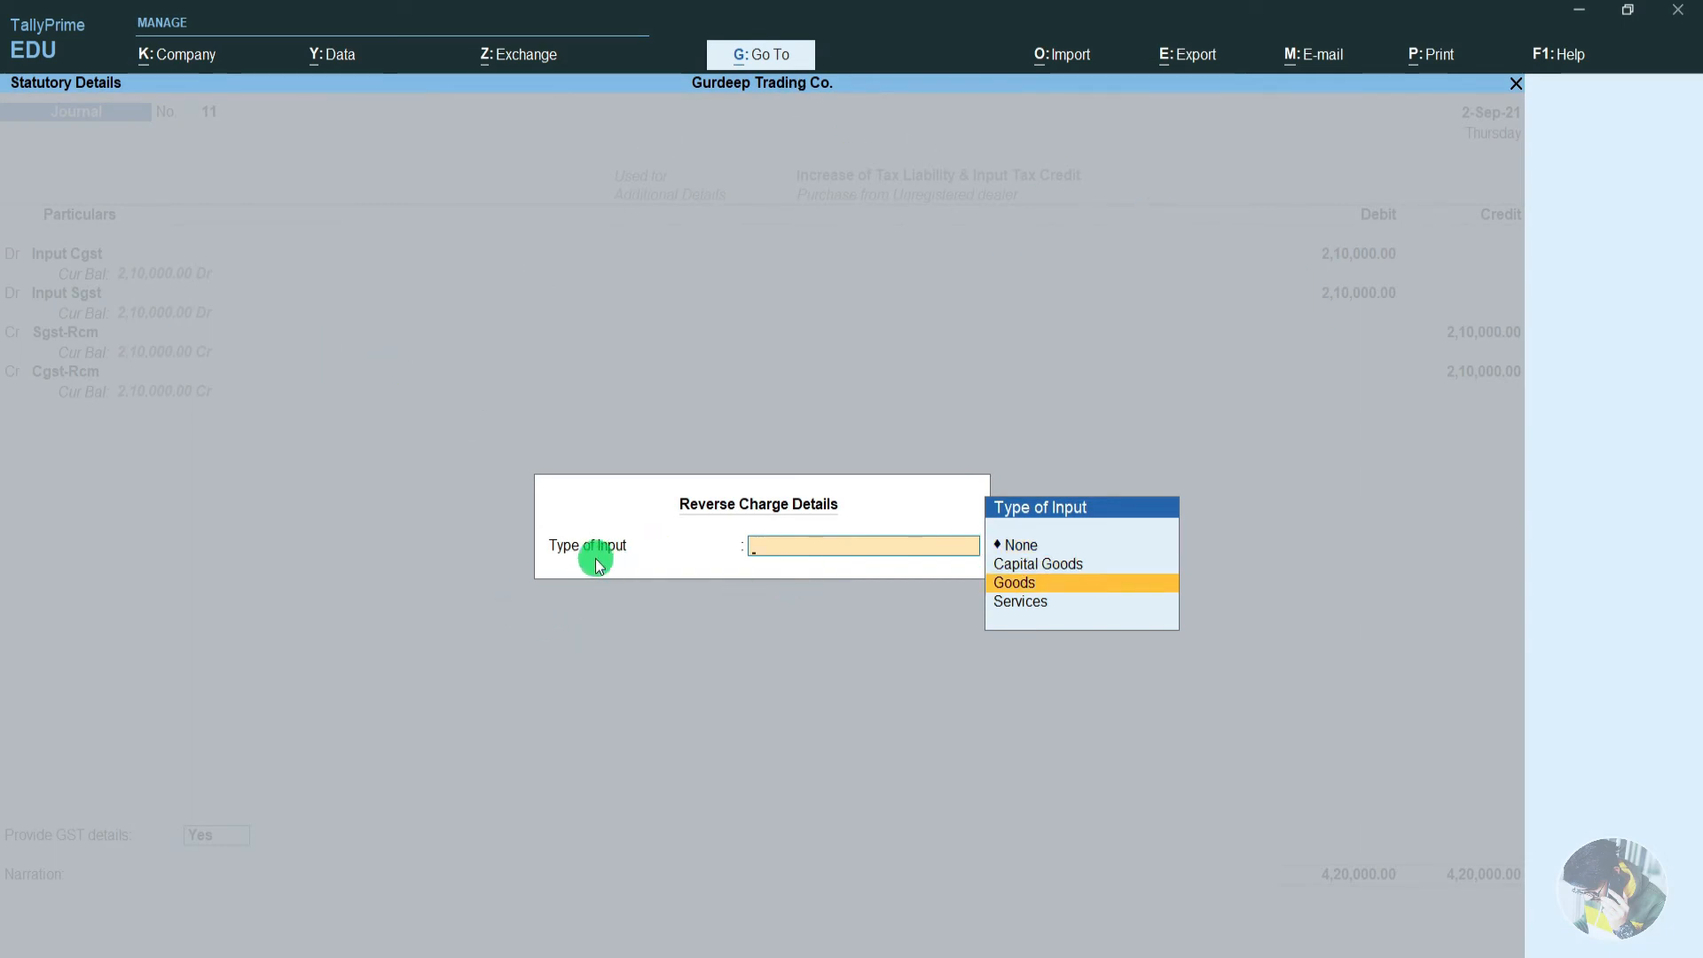
key(Return)
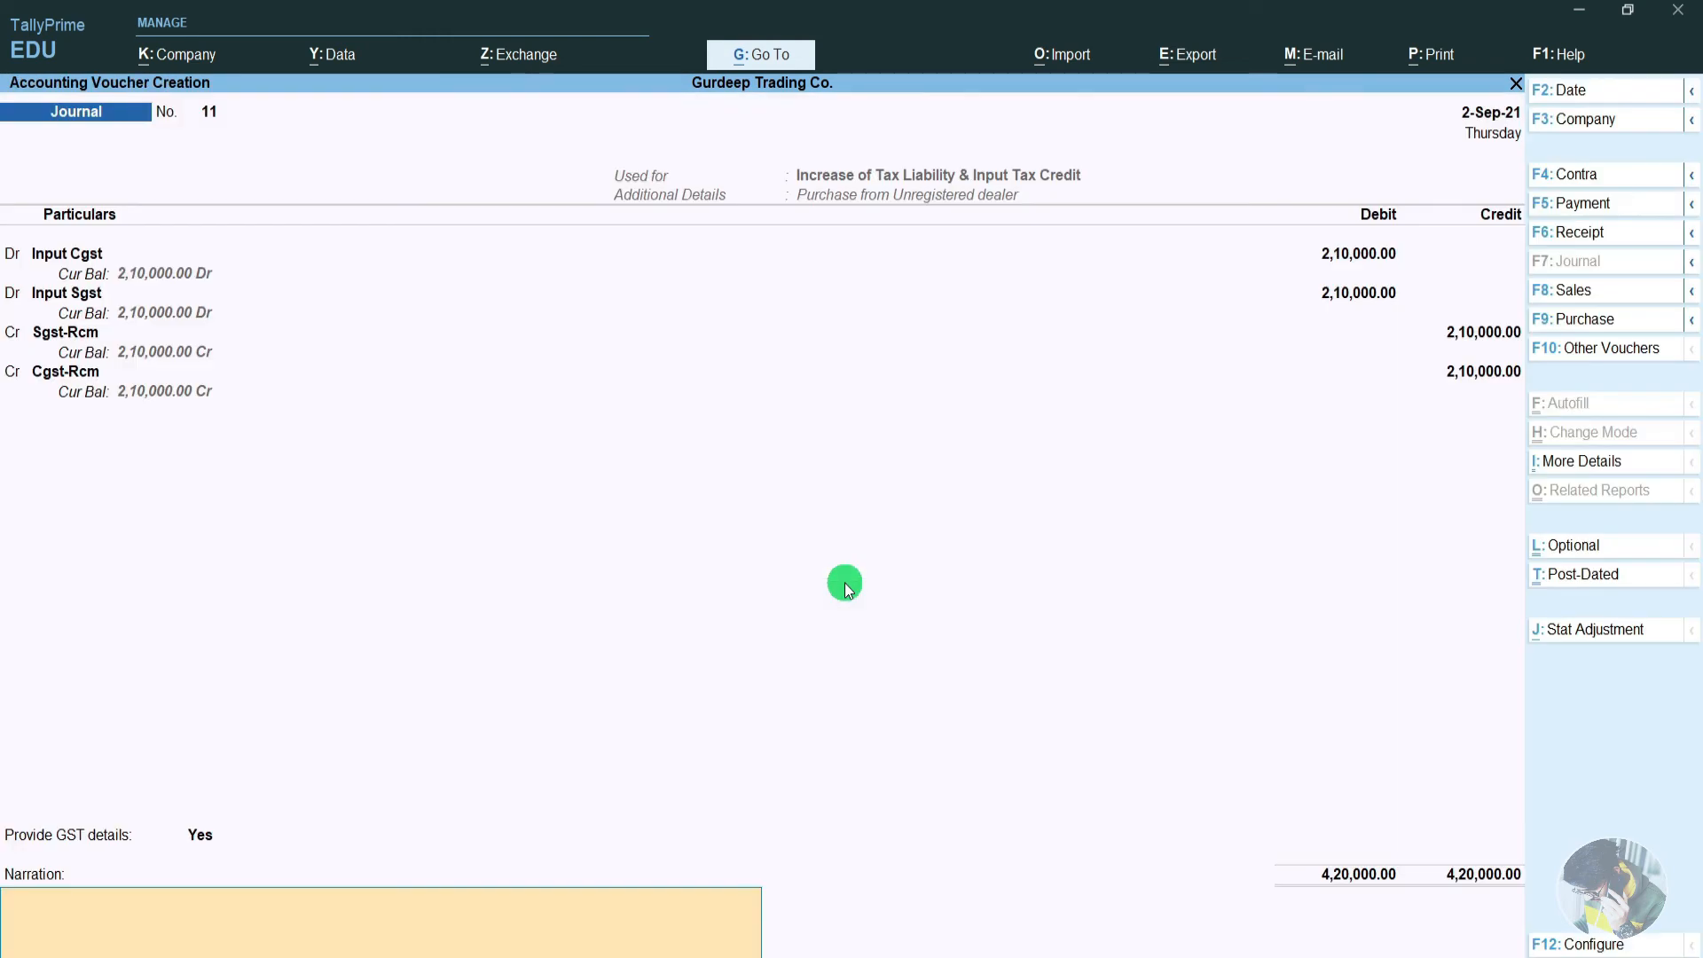
key(Return)
key(Return)
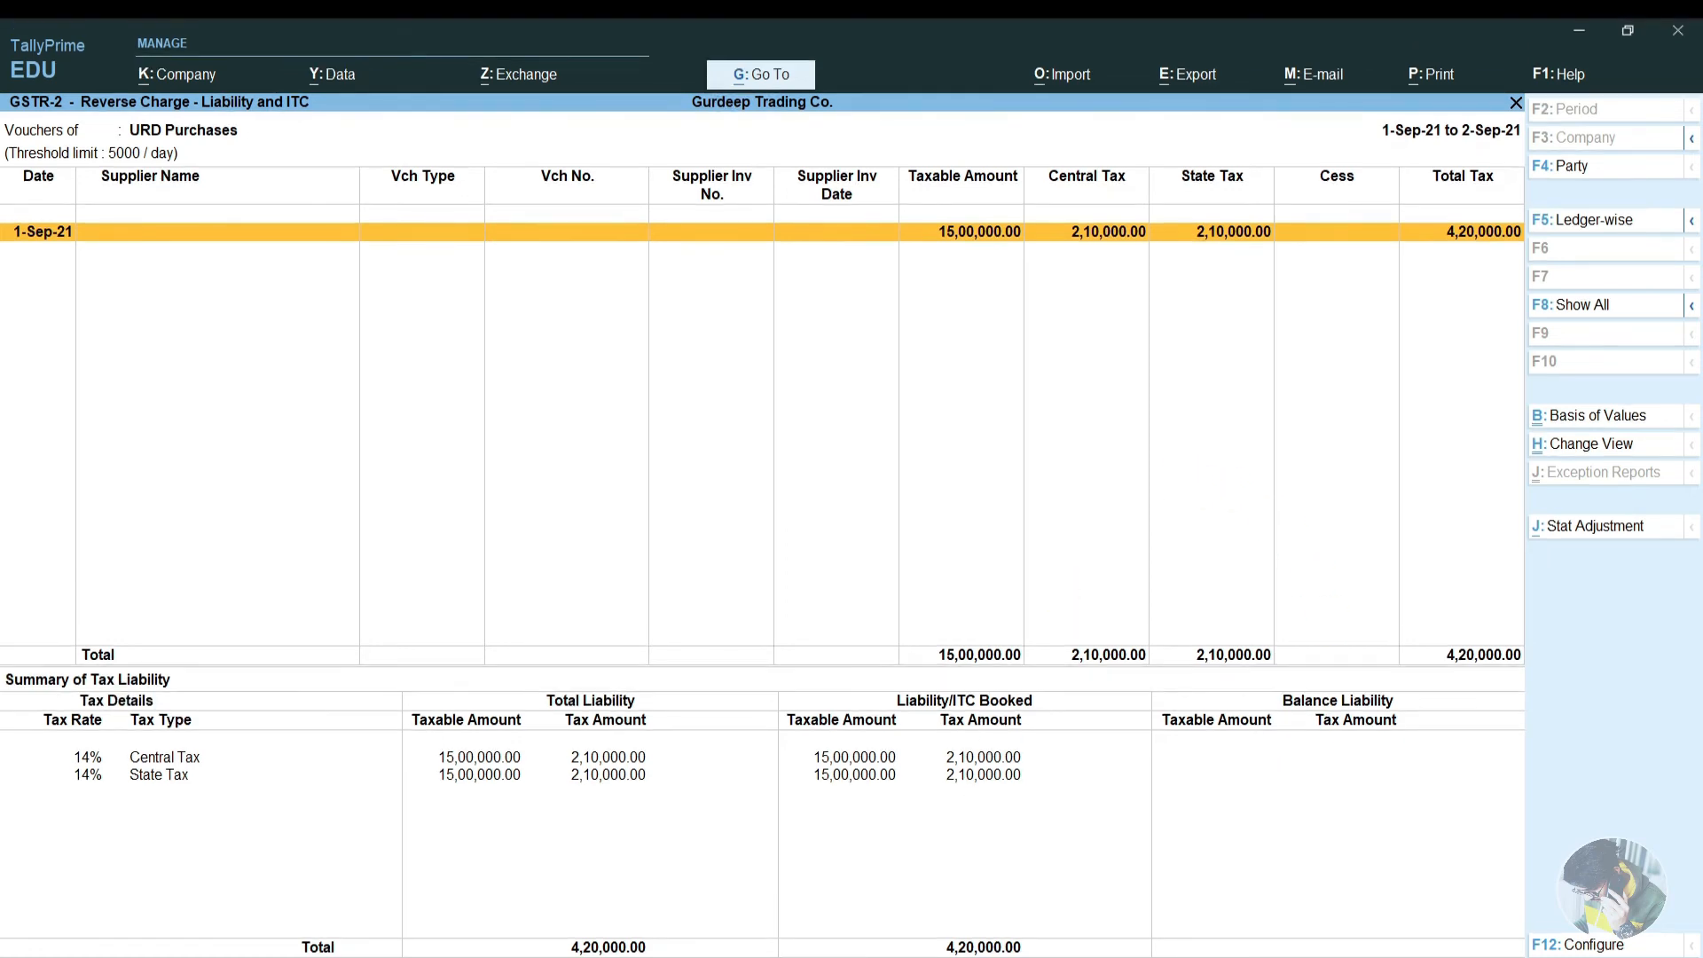
Return to the GSTR-2 summary and check the URD Purchases line under Reverse Charge Liability to be Booked.
key(Escape)
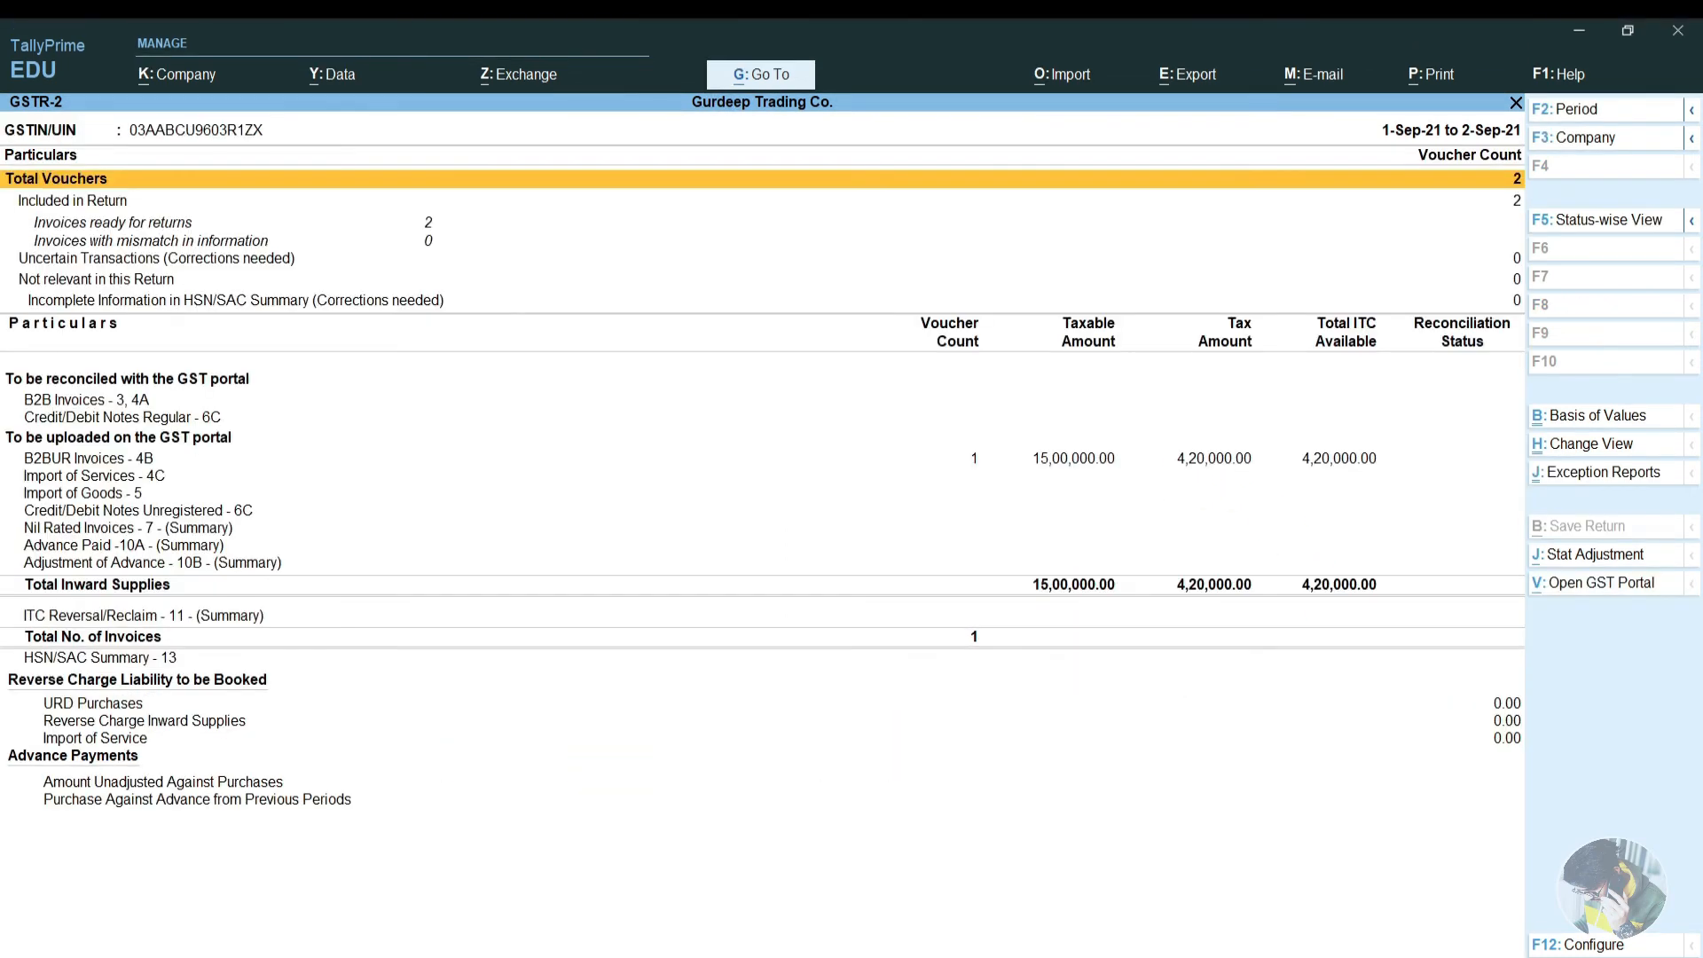
key(Down)
key(Down)
key(Down)
key(Down)
key(Down)
key(Down)
key(Down)
key(Down)
key(Down)
key(Down)
key(Down)
key(Down)
key(Down)
key(Down)
key(Down)
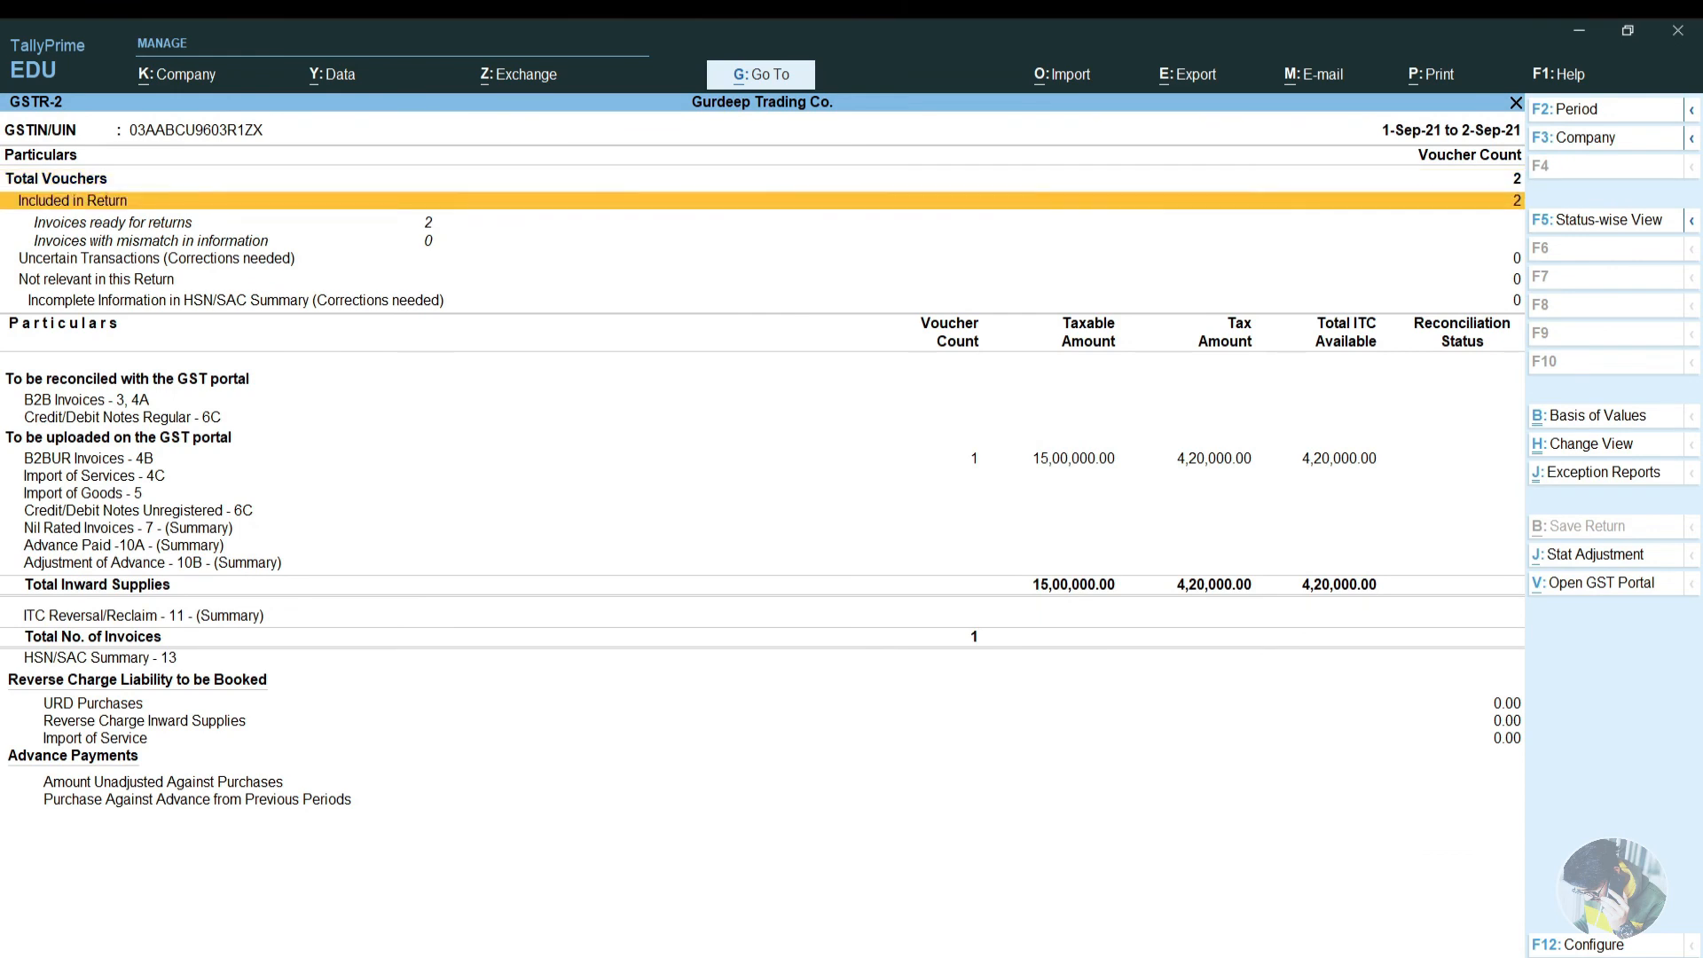
key(Down)
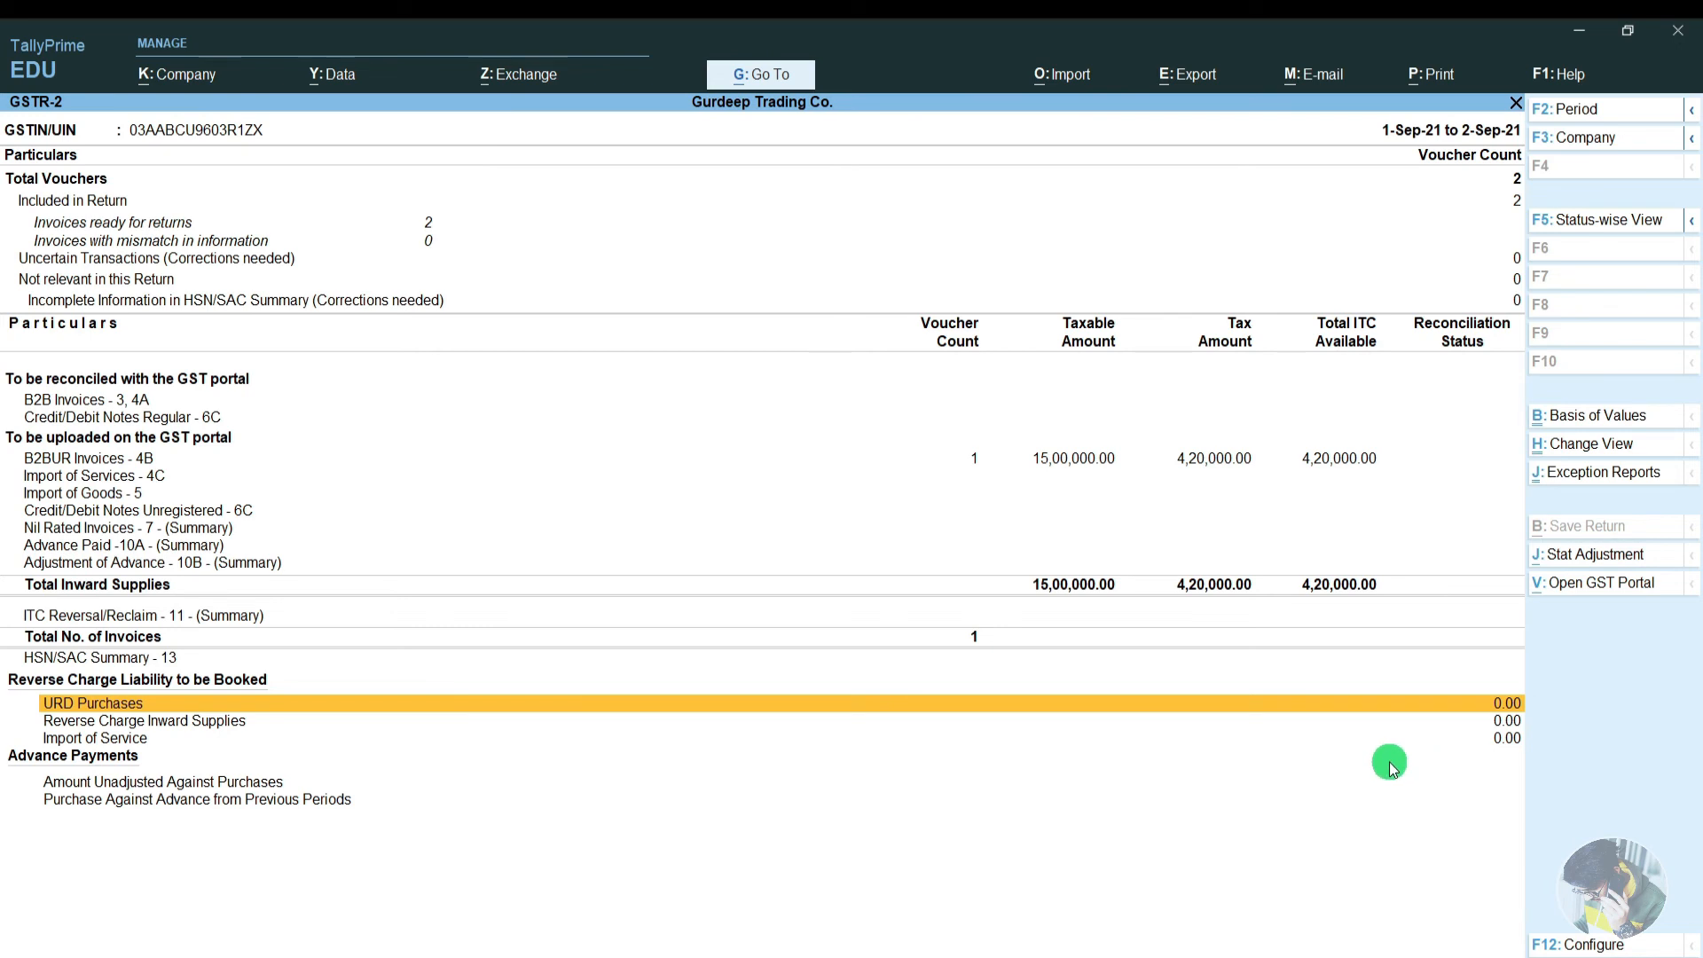
Examine the B2BUR Invoices - 4B amounts in GSTR-2 and compare them with the reverse charge liability lines.
key(Up)
key(Up)
key(Up)
key(Up)
key(Up)
key(Up)
key(Up)
key(Up)
key(Up)
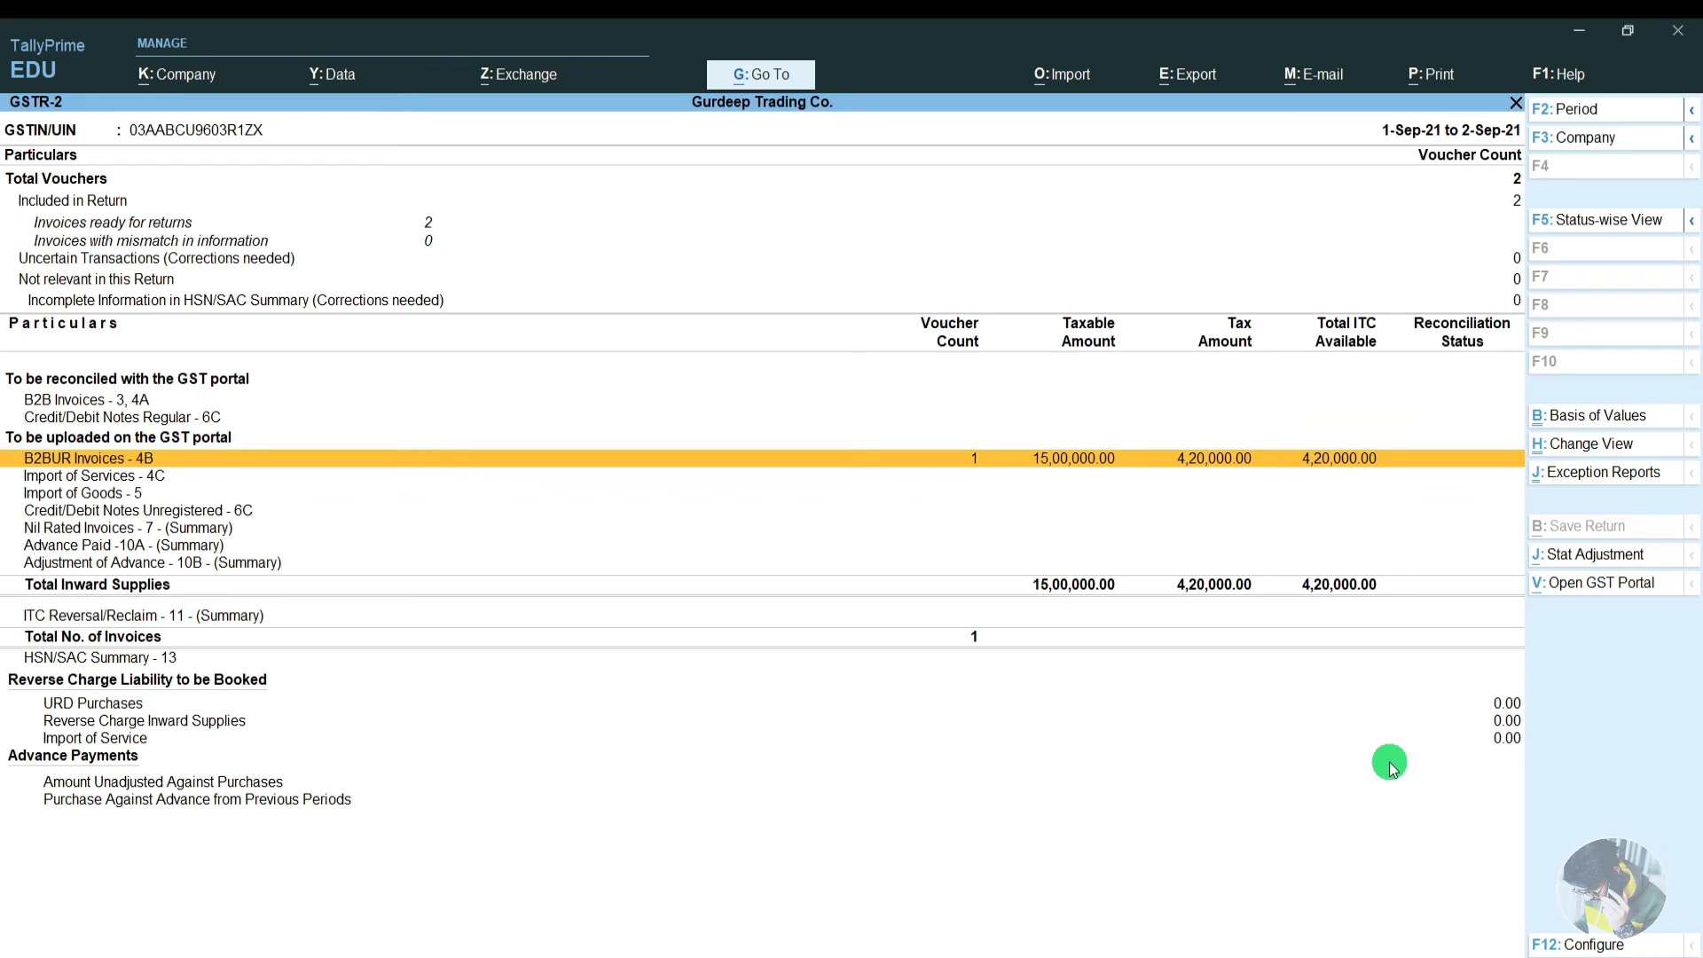
key(Down)
key(Down)
key(Down)
key(Down)
key(Down)
key(Down)
key(Down)
key(Down)
key(Down)
key(Down)
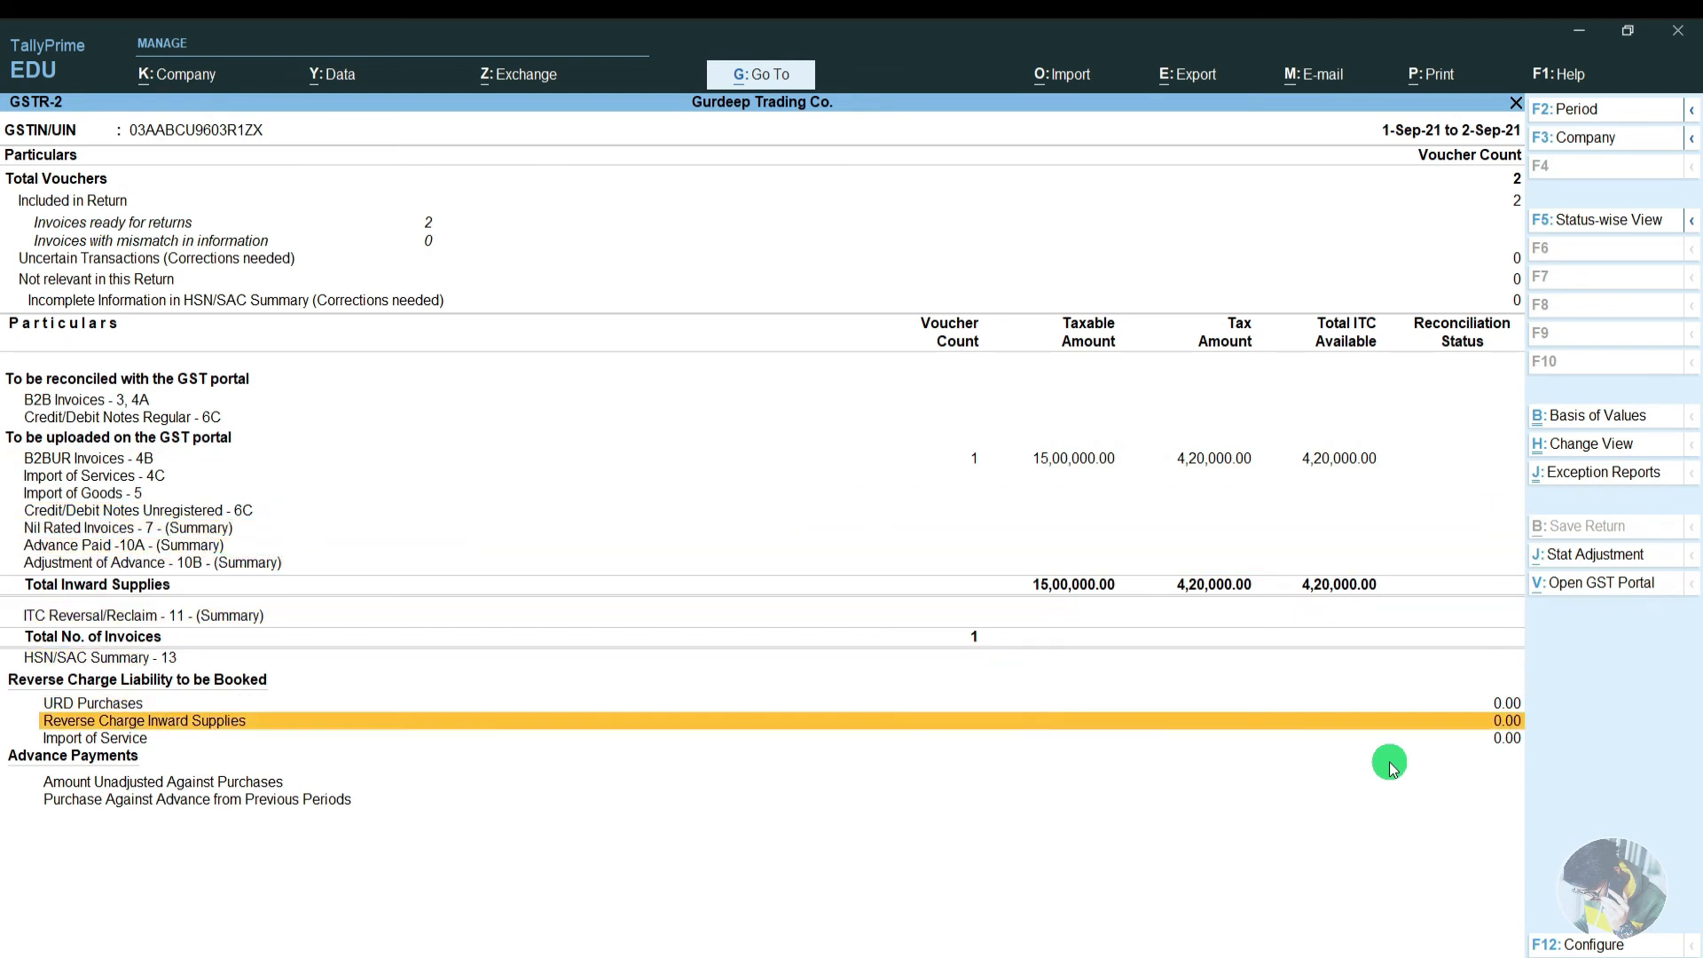
key(Up)
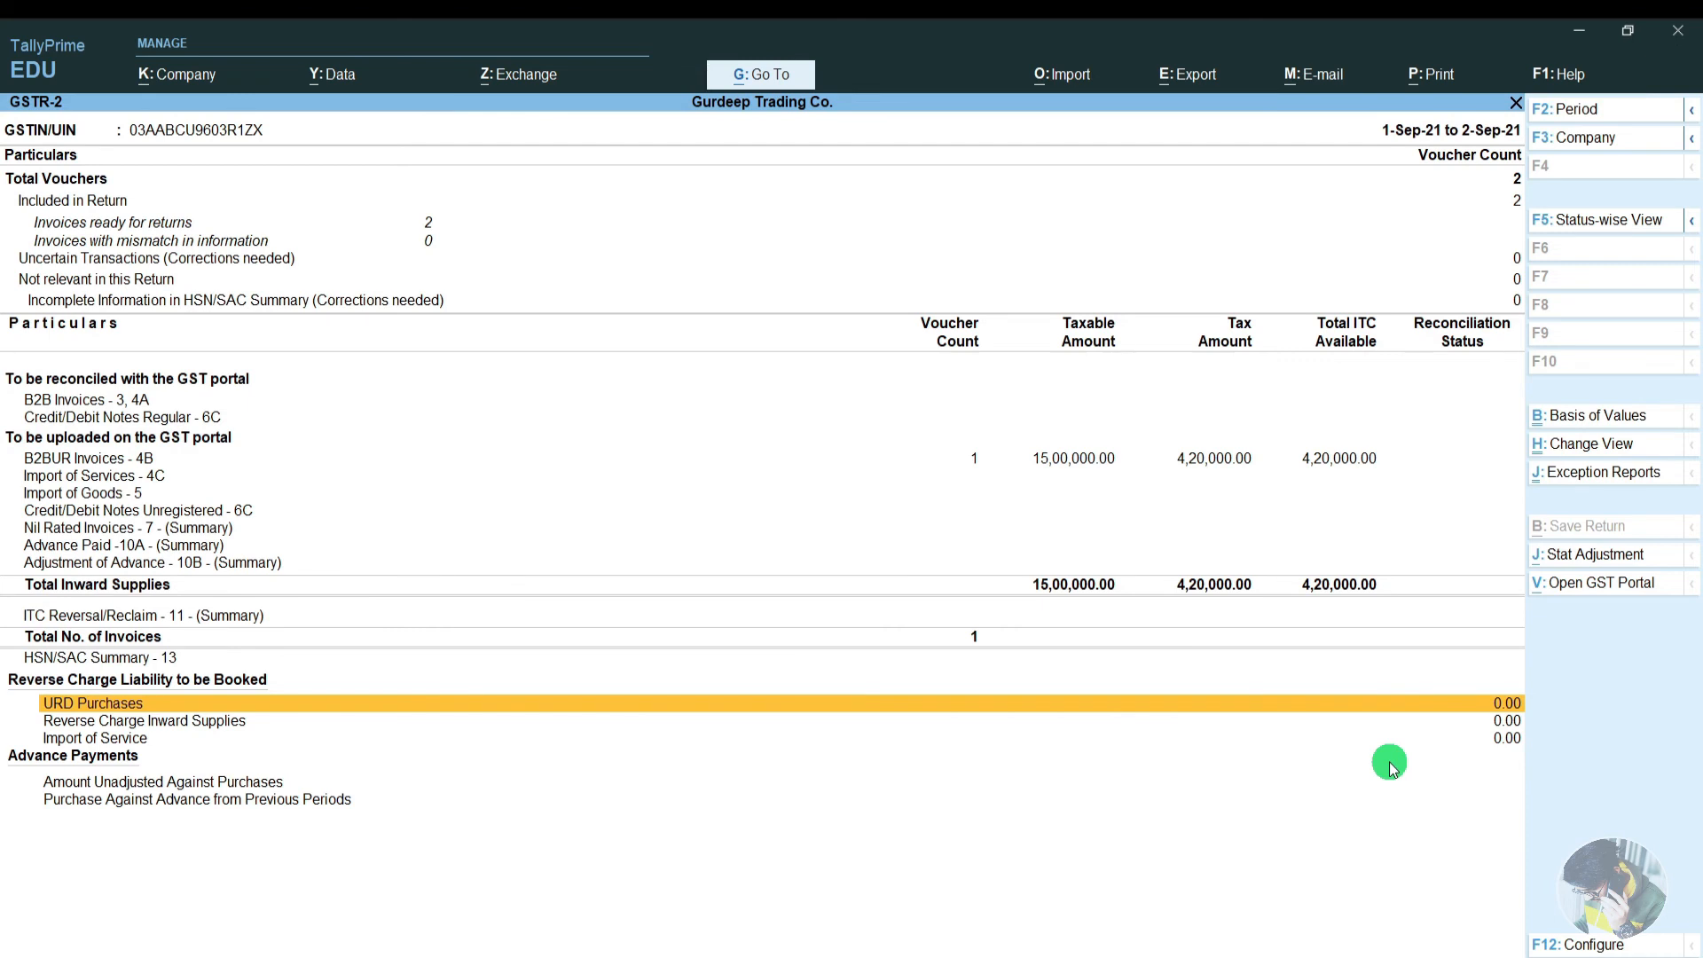
Leave the GSTR-2 report and start a new payment voucher.
key(Escape)
key(Escape)
key(Escape)
key(Escape)
key(Escape)
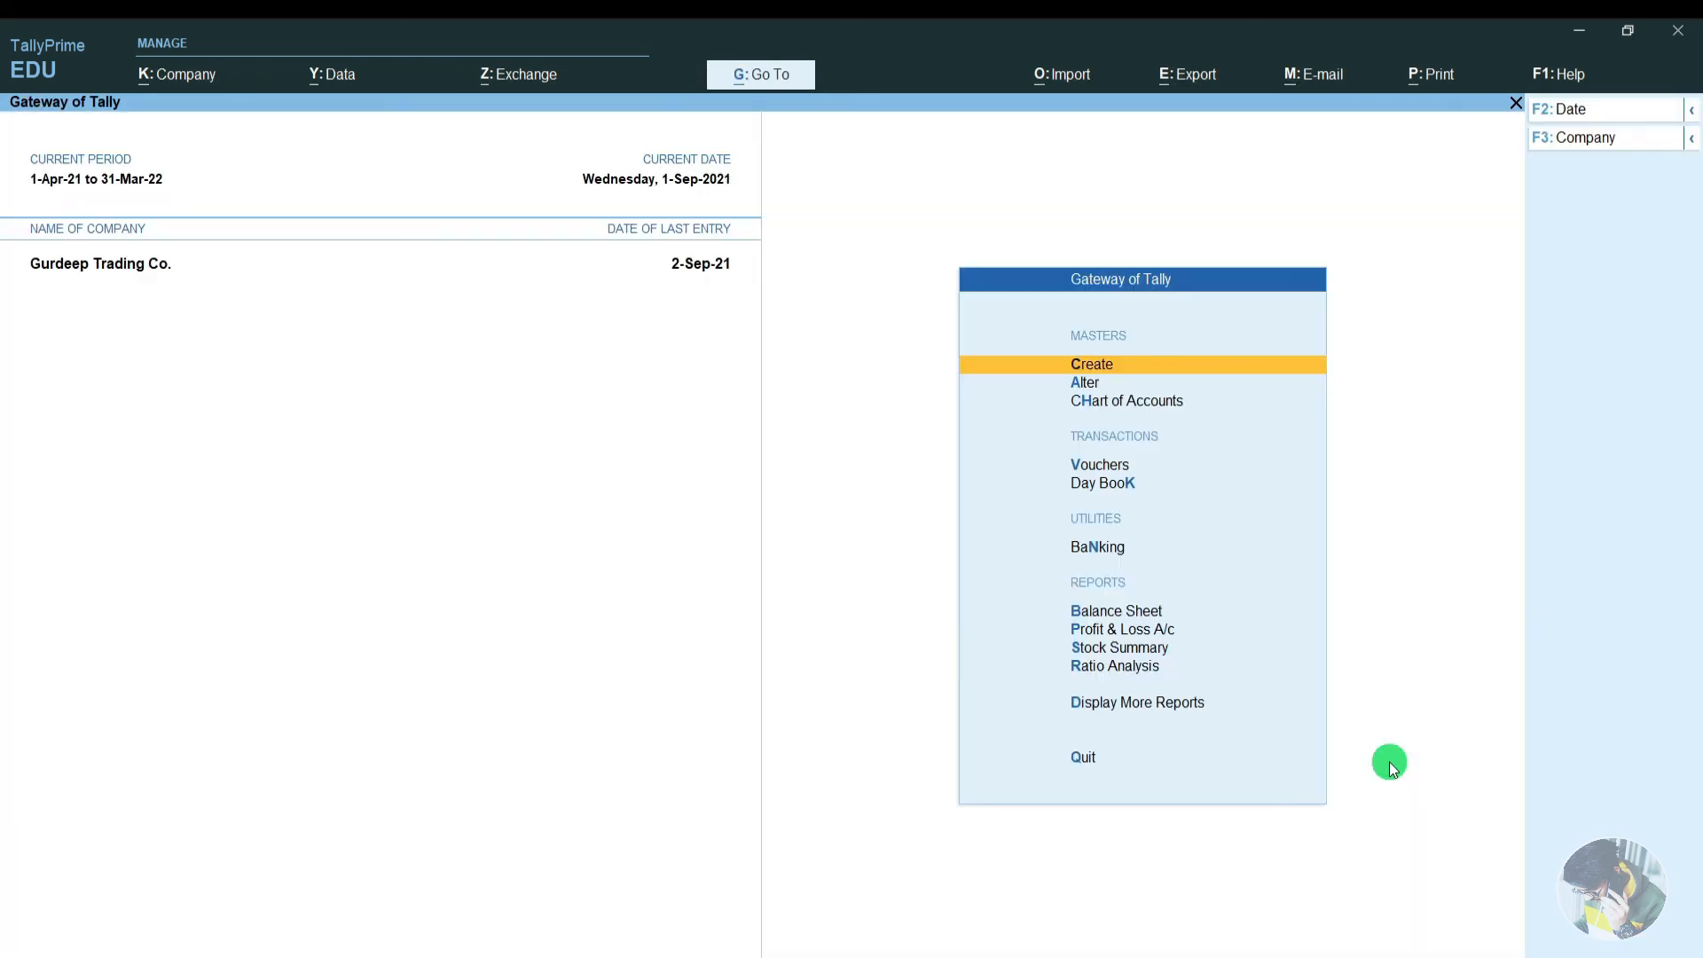
key(v)
key(F5)
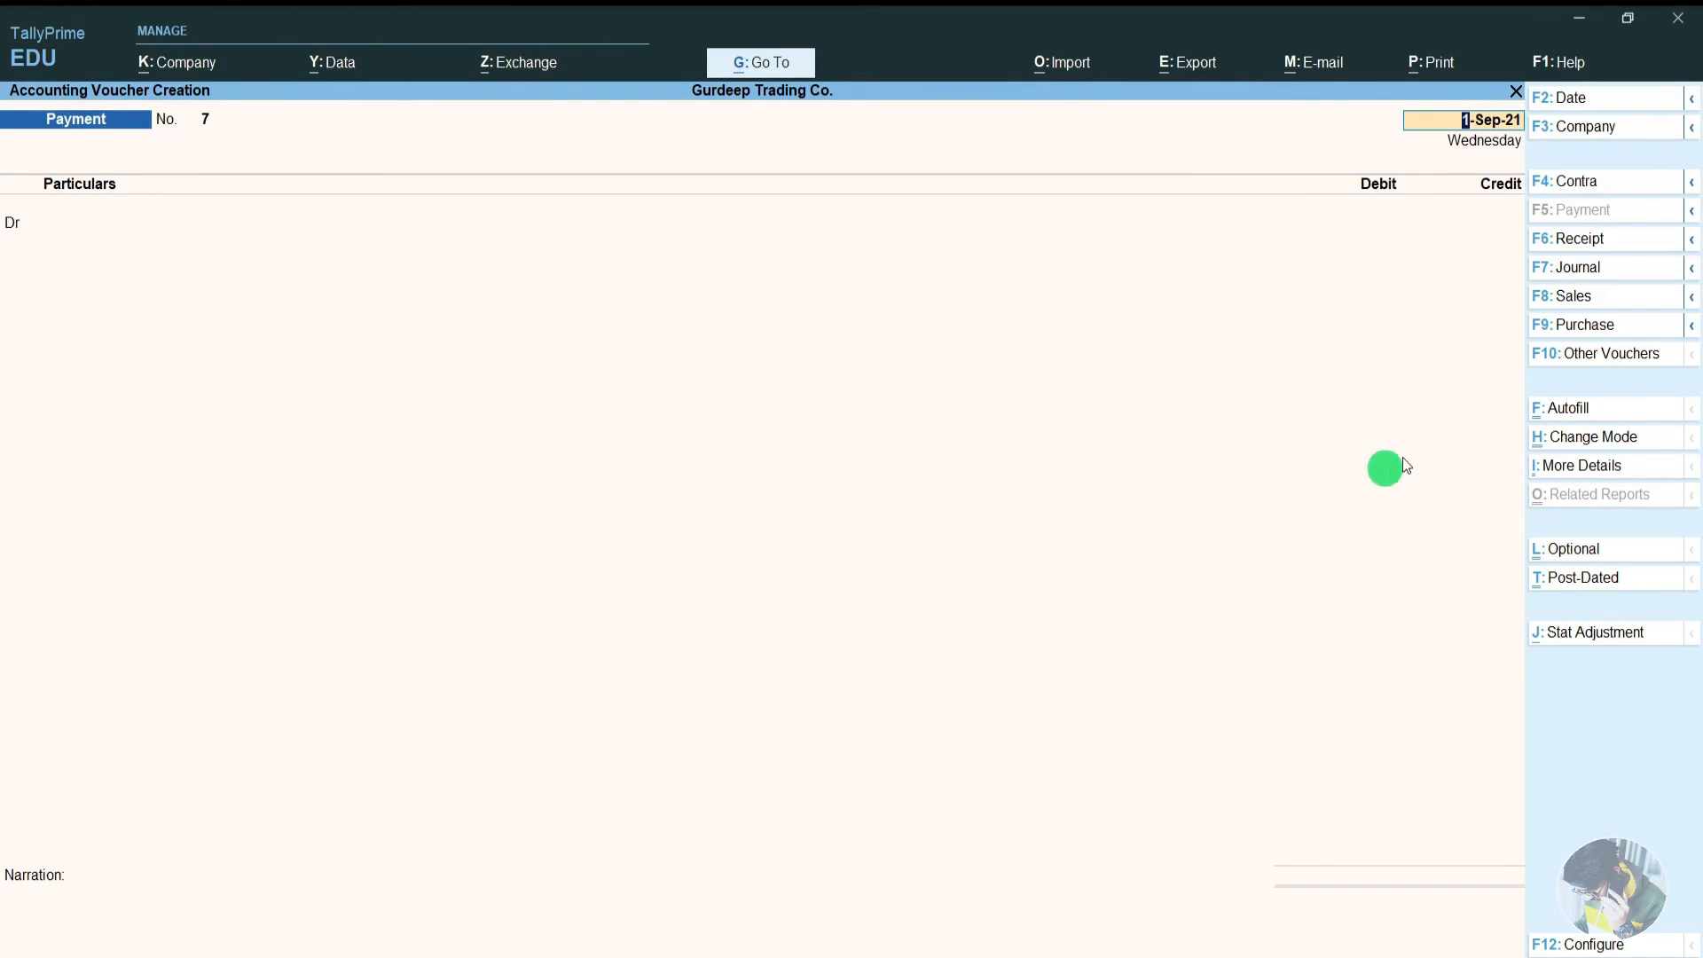
Autofill the payment as a GST Stat Payment of type Recipient Liability for the period 1-9 to 2-9.
click(1543, 410)
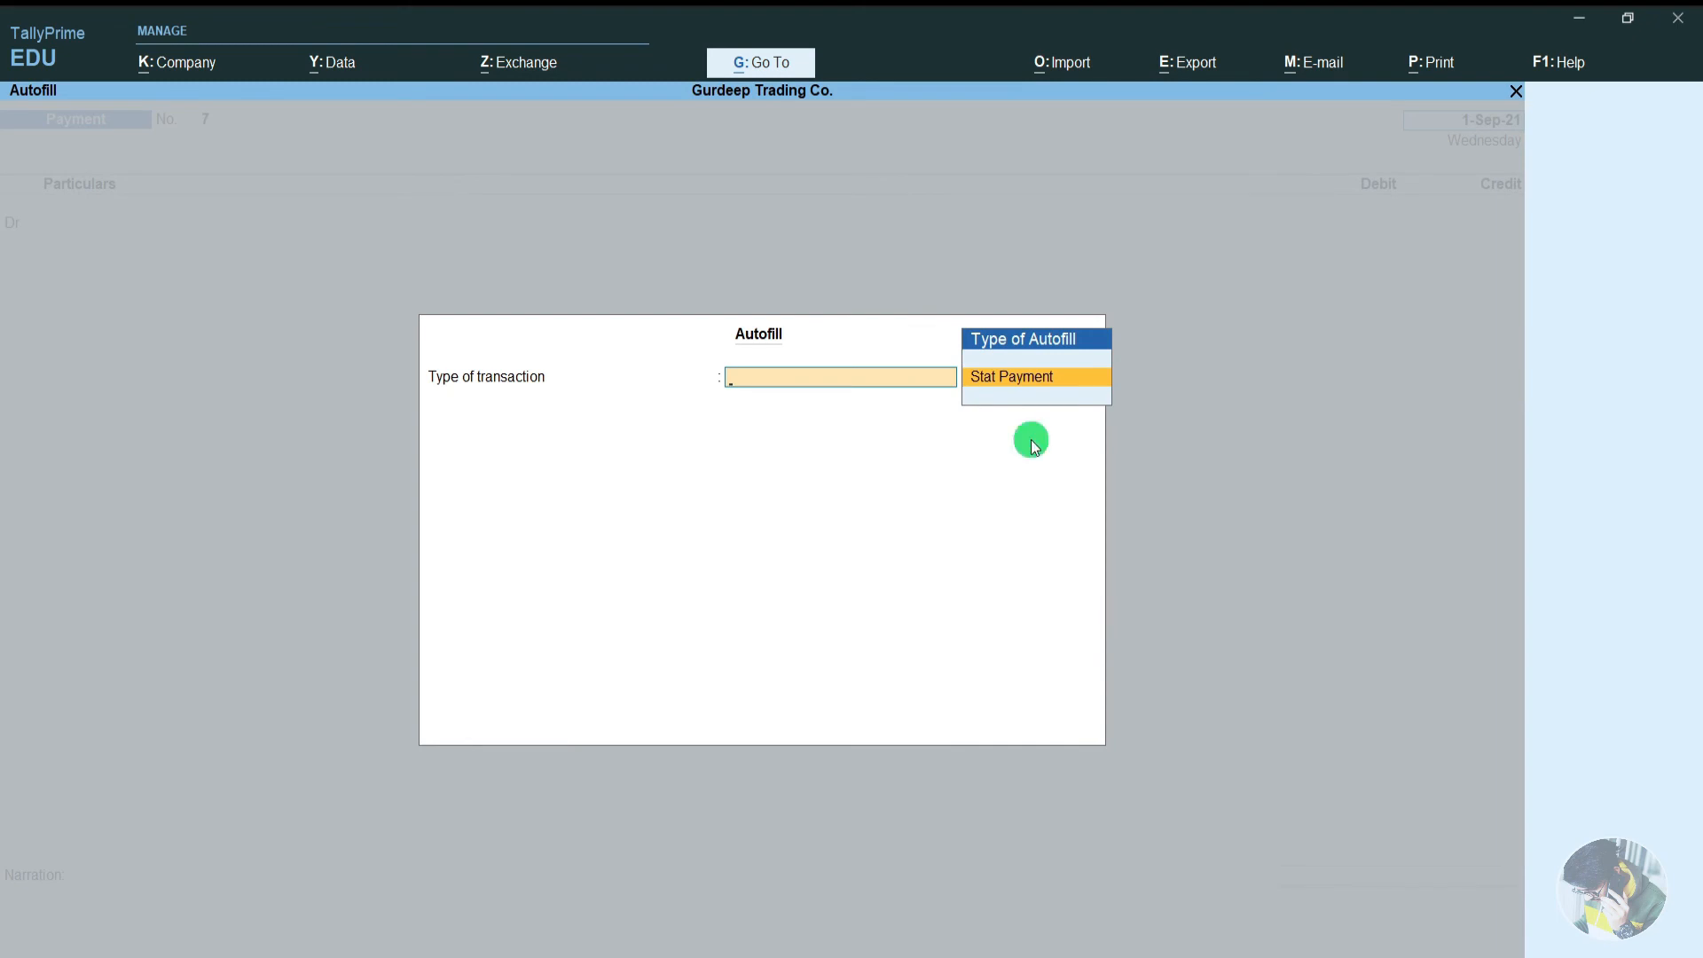
key(Return)
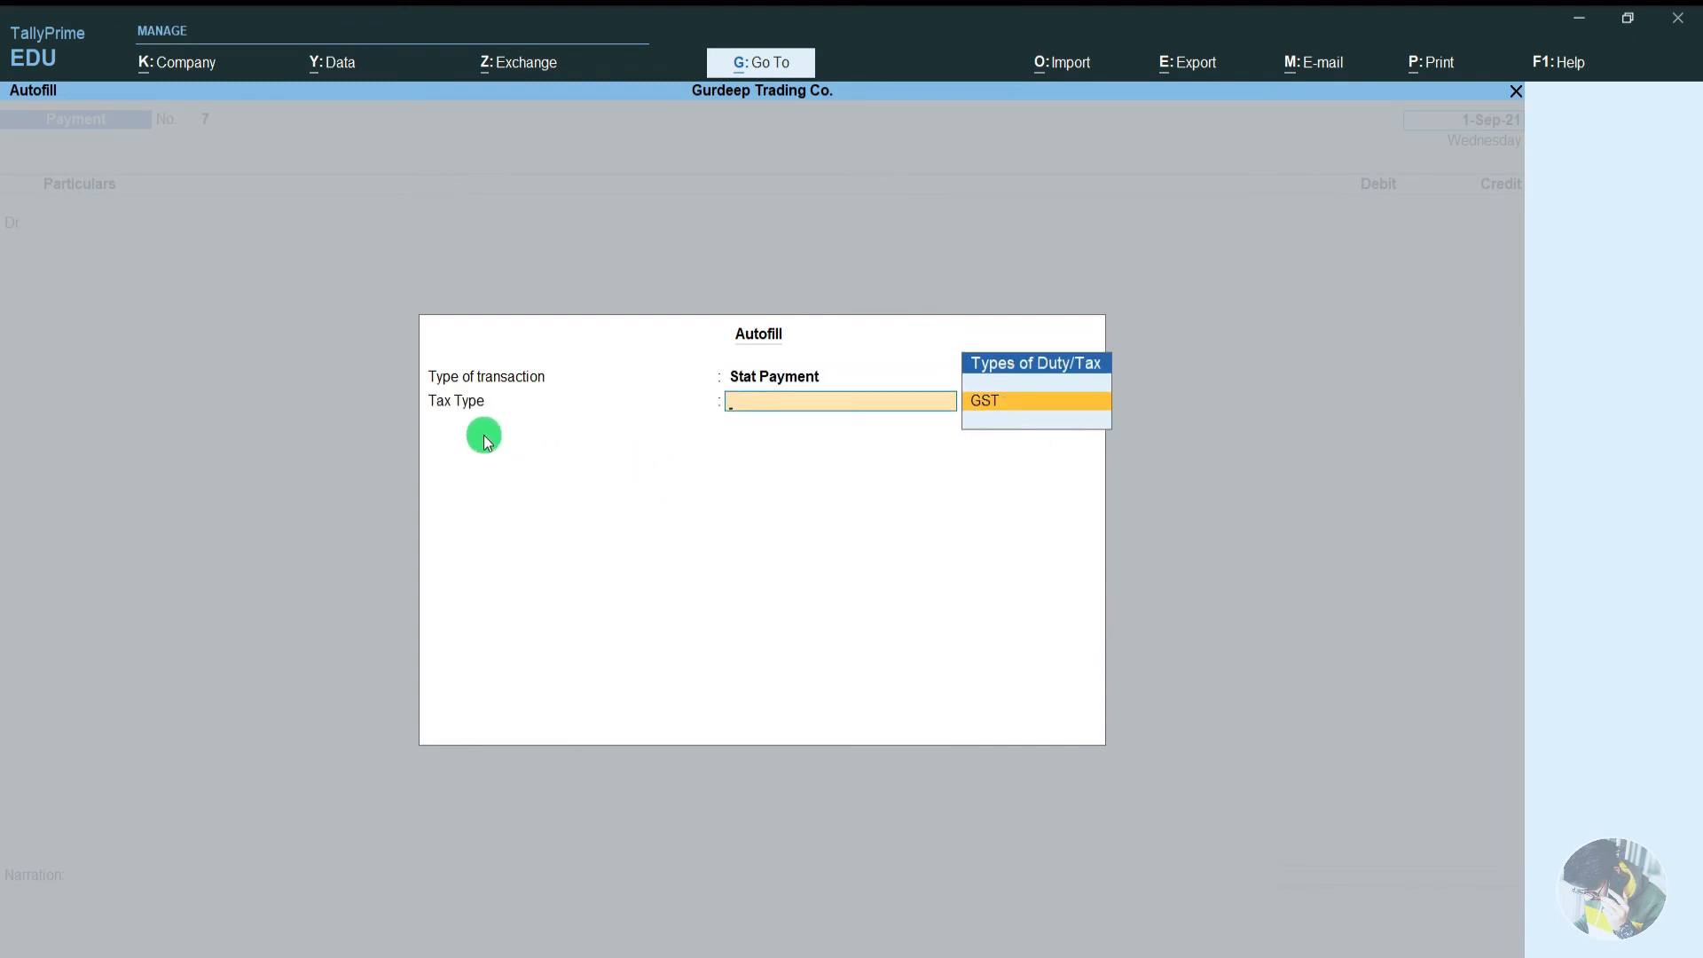
key(Return)
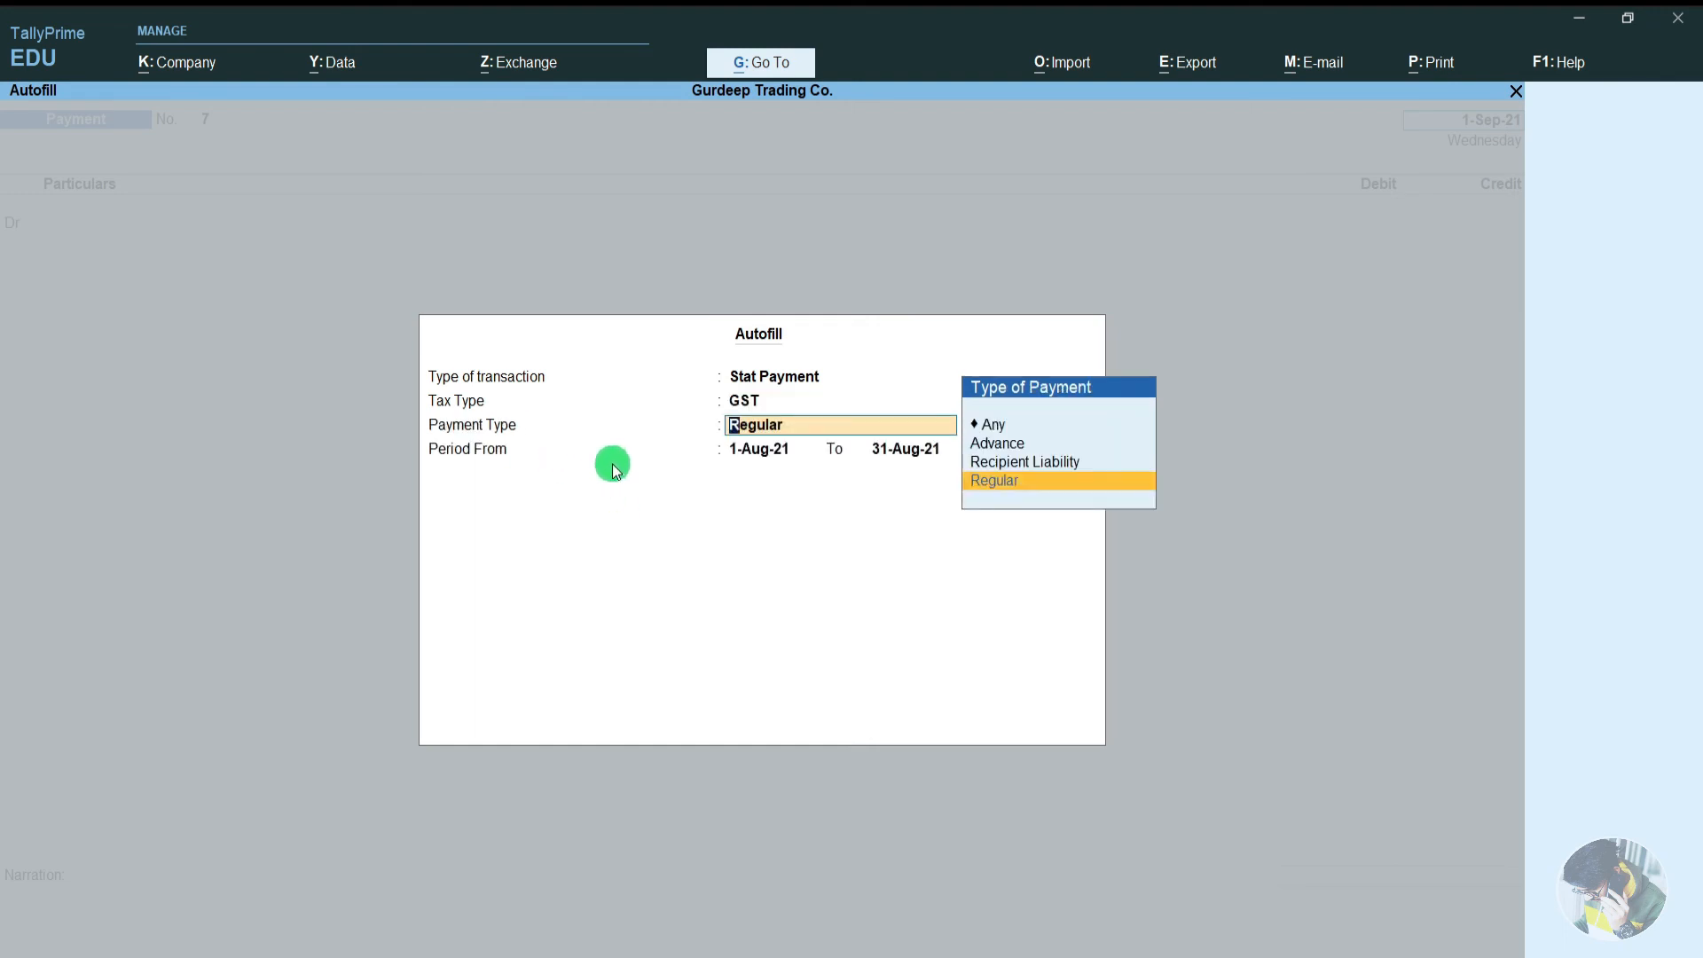
key(Up)
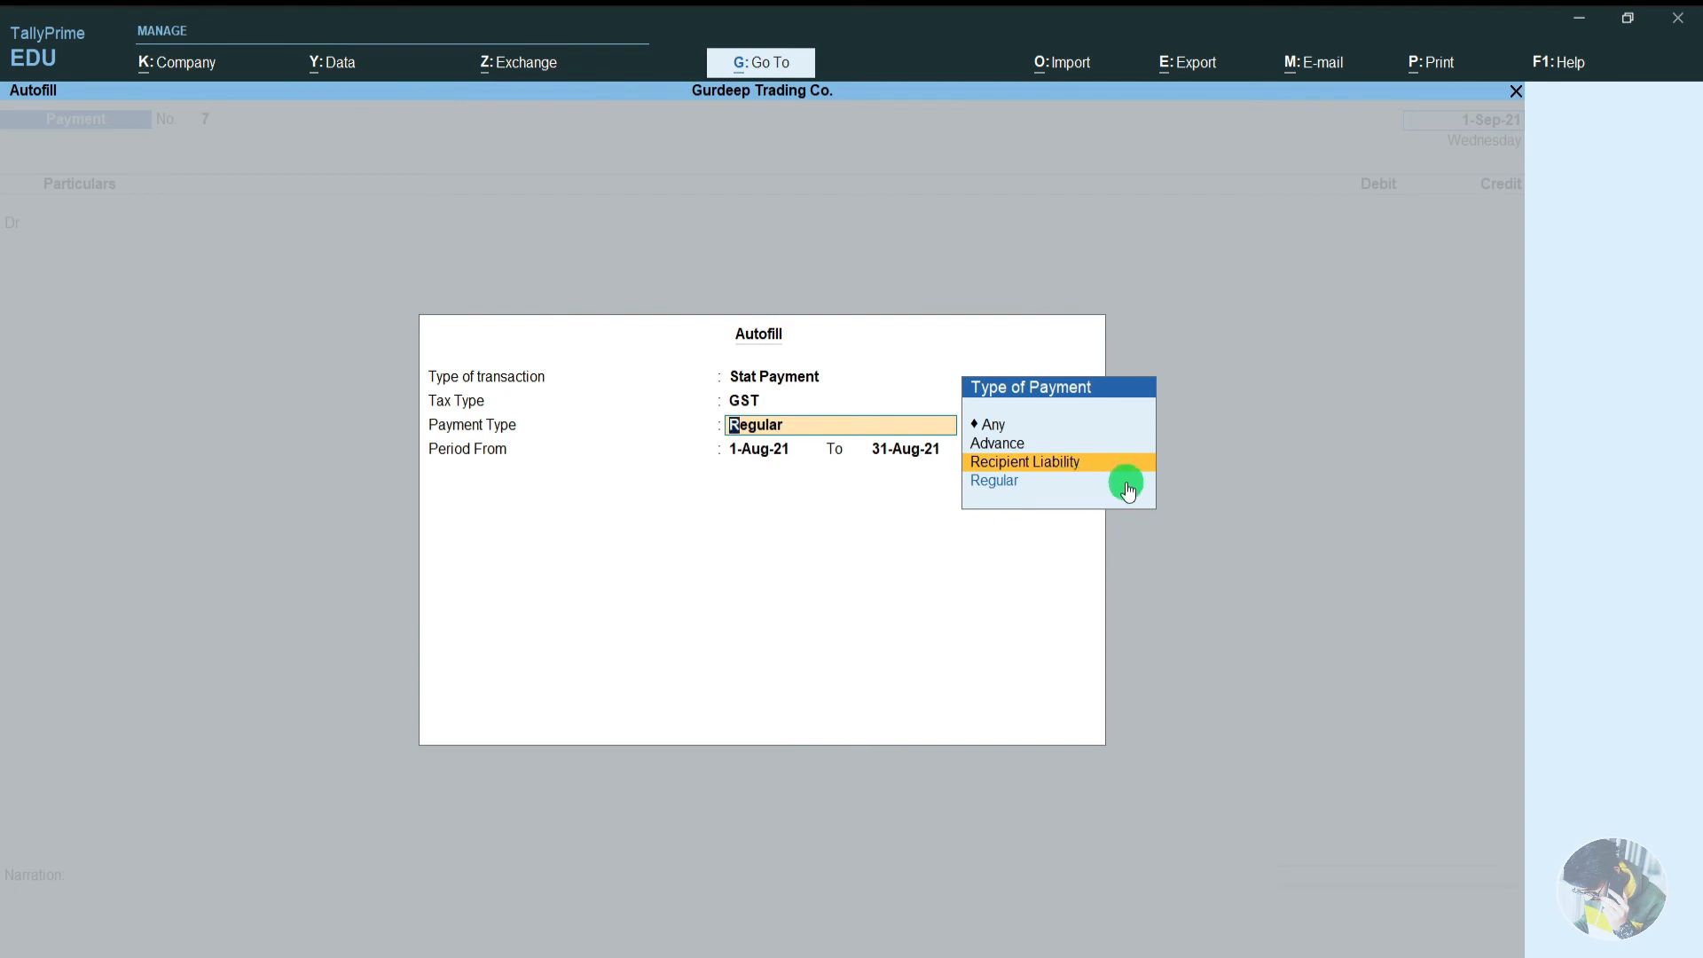
key(Return)
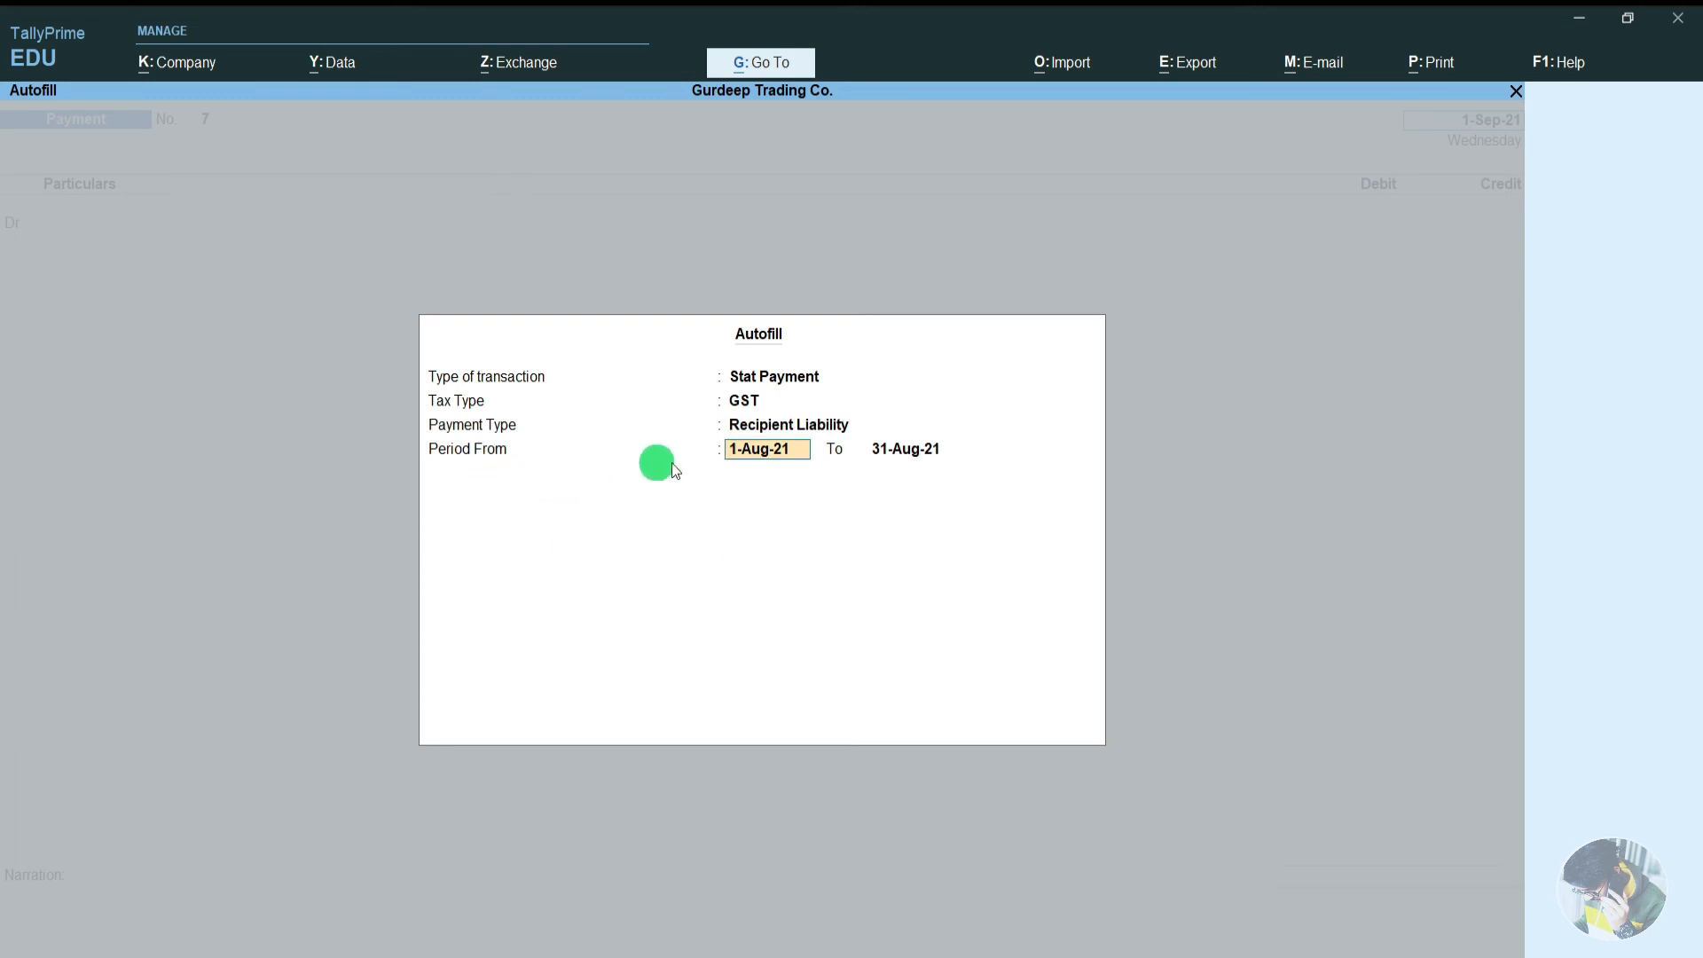
text(1)
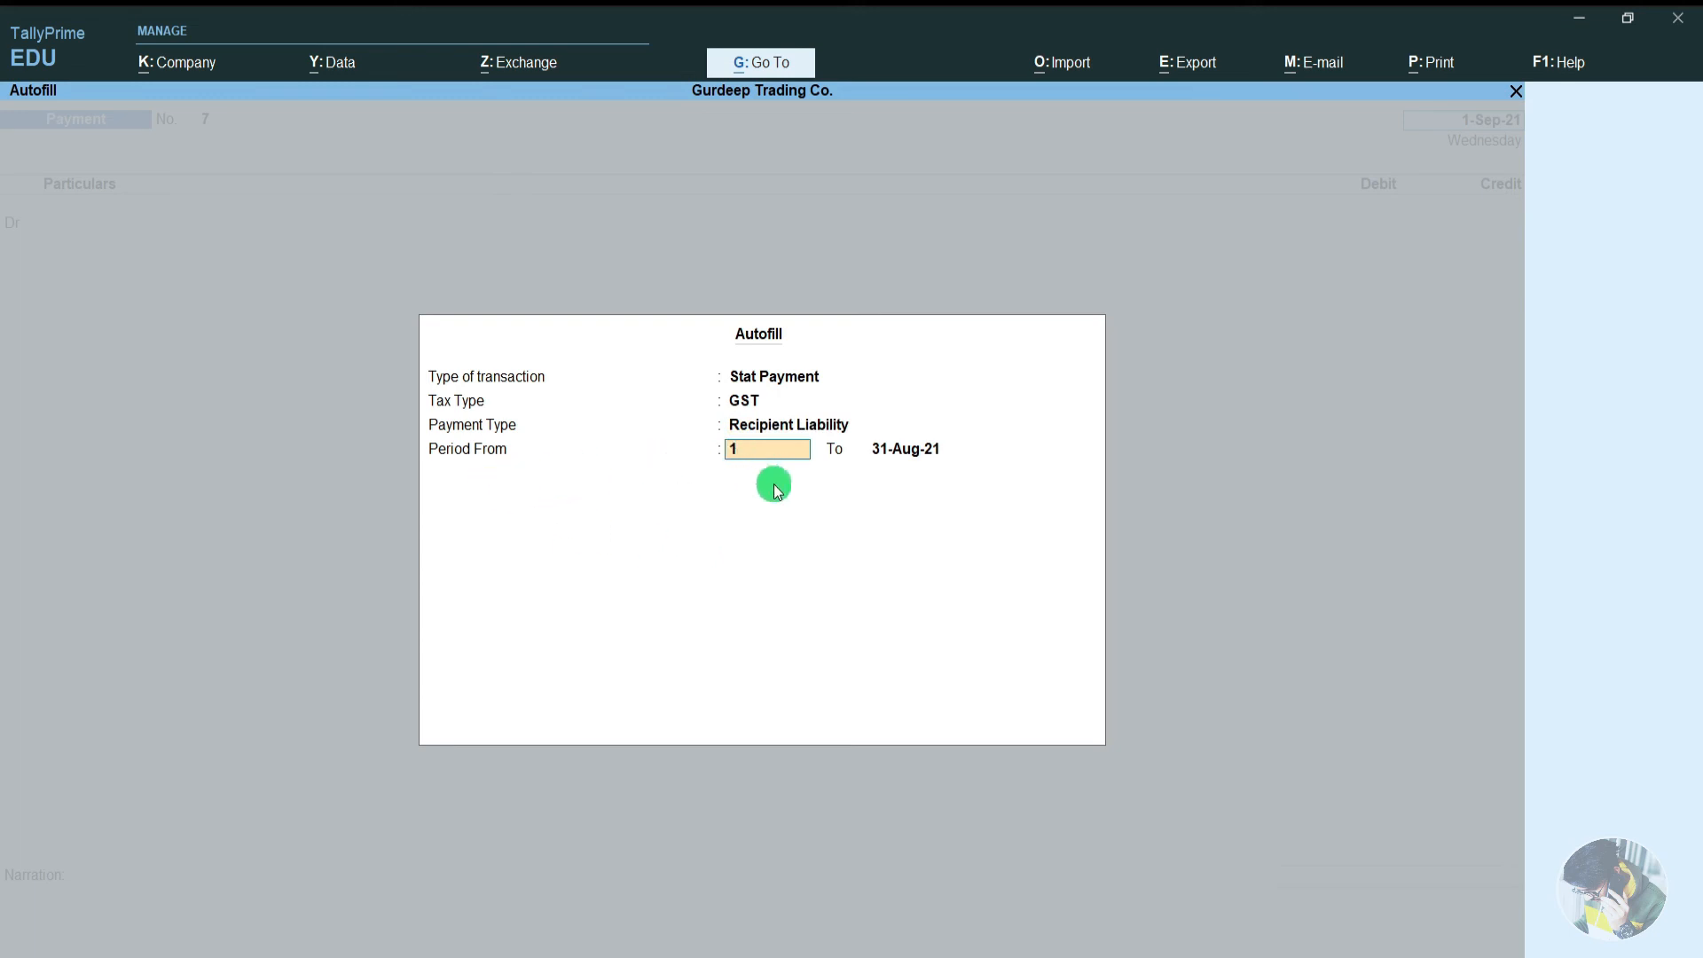
text(-9)
key(Return)
text(30-9)
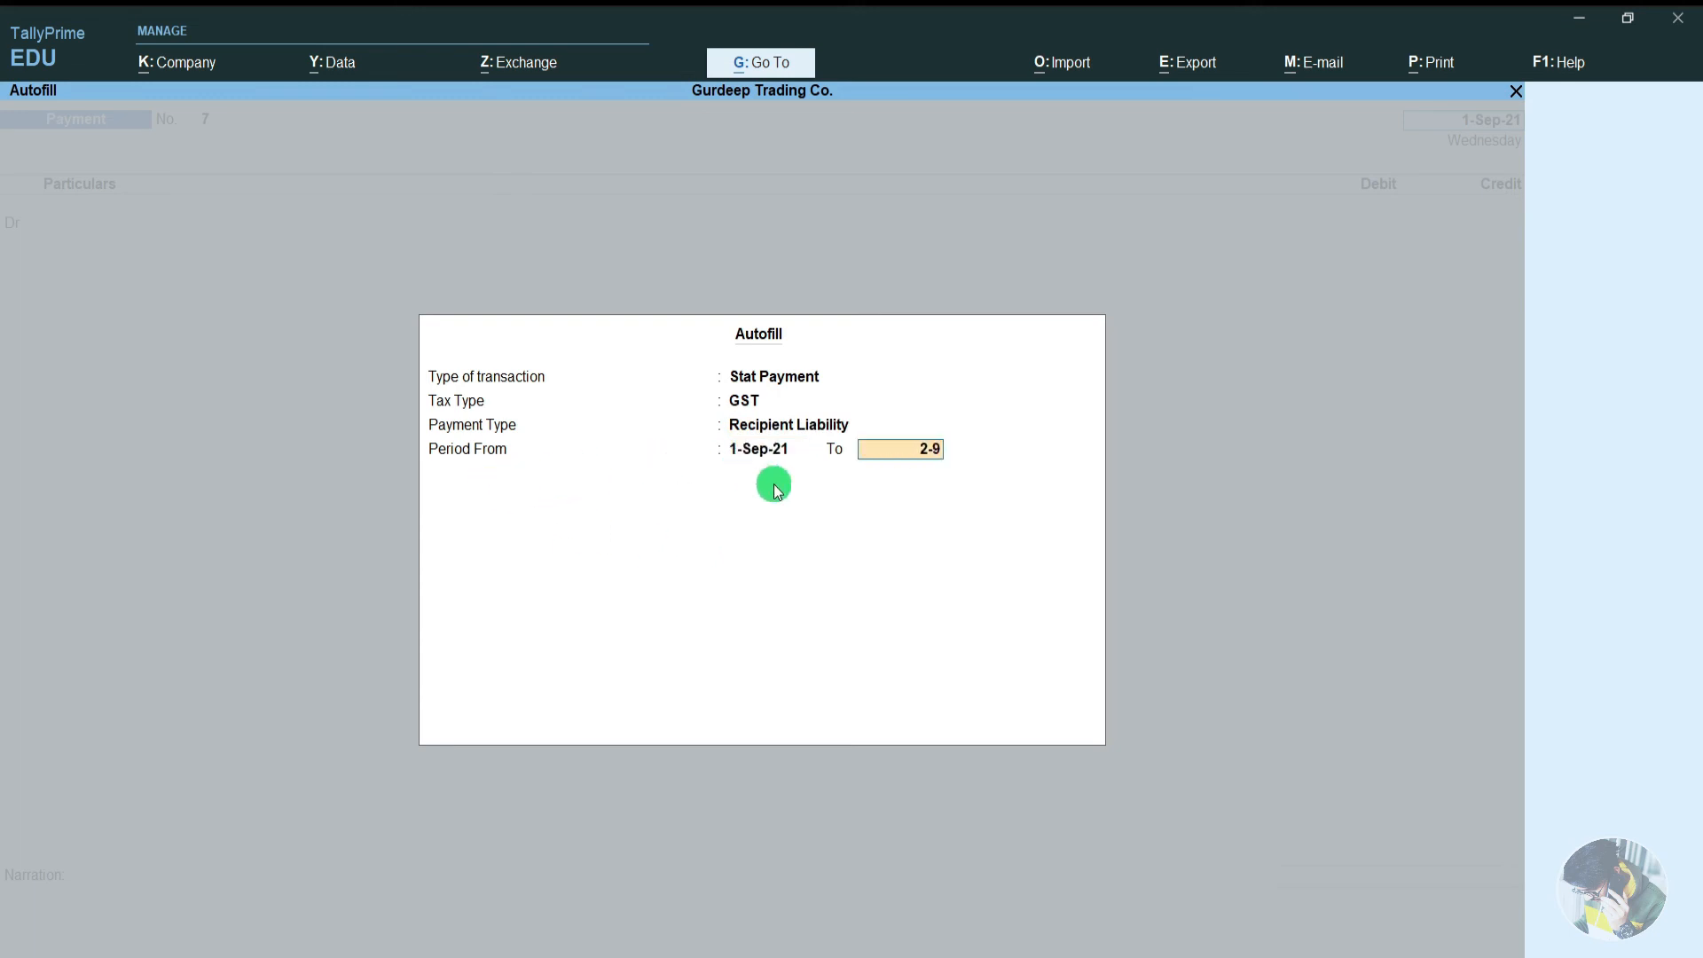
key(Return)
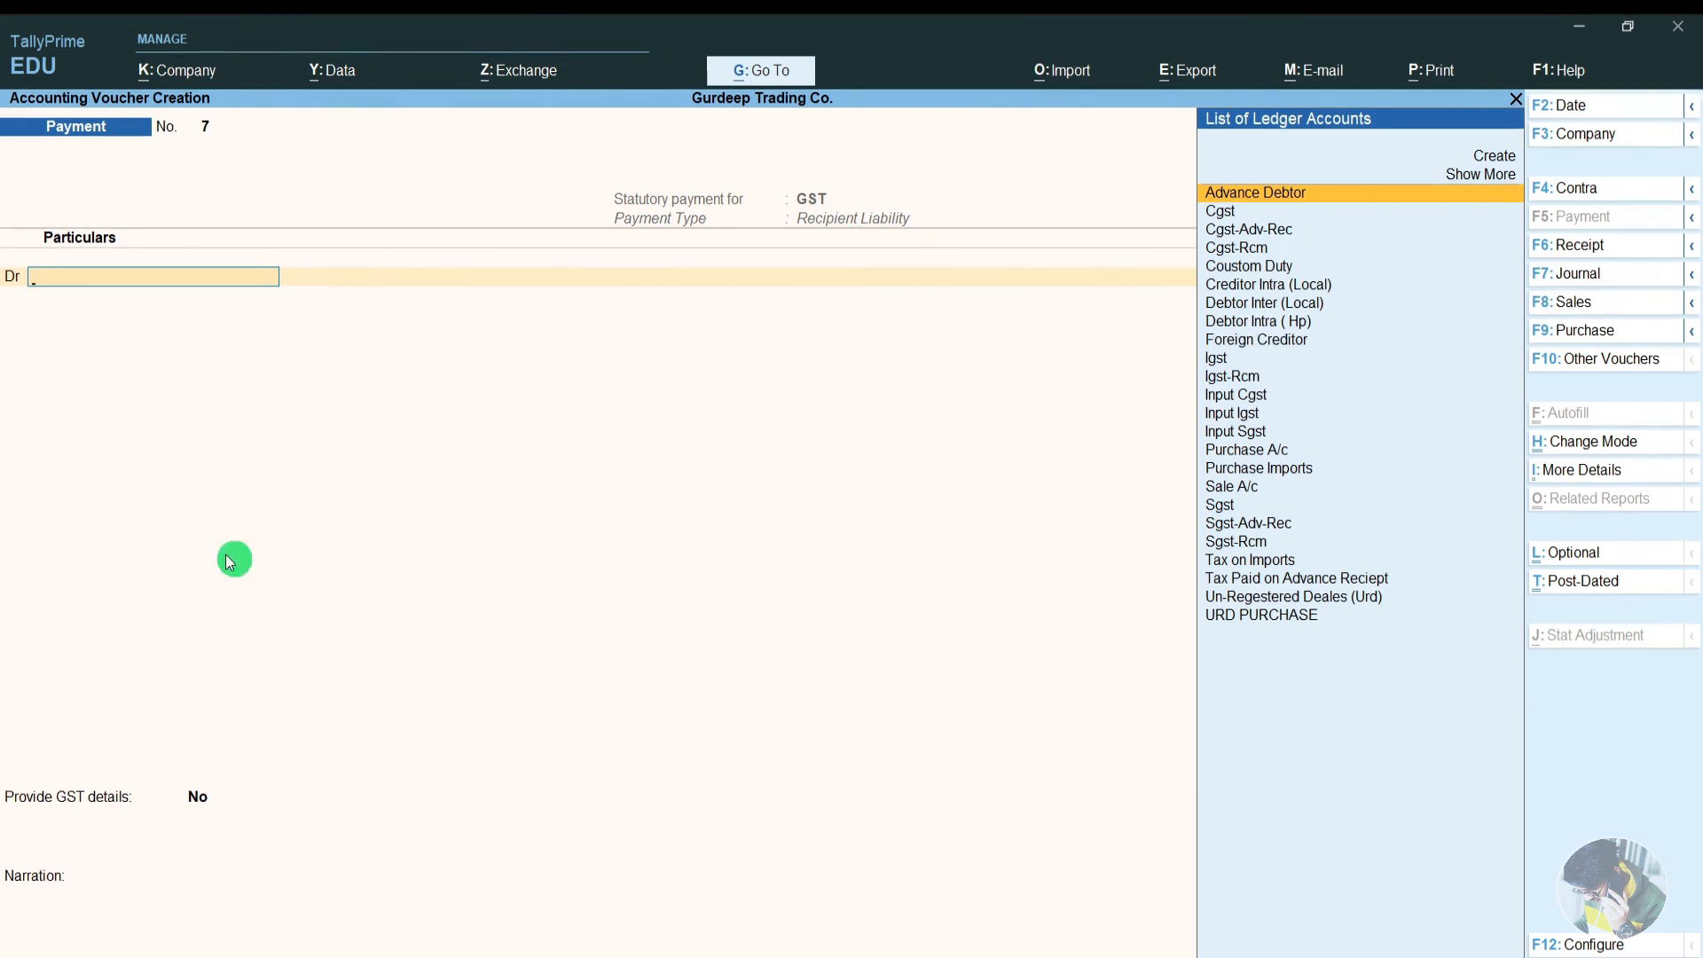
Debit Cgst-Rcm by 210000 in the statutory payment voucher.
text(Cgst)
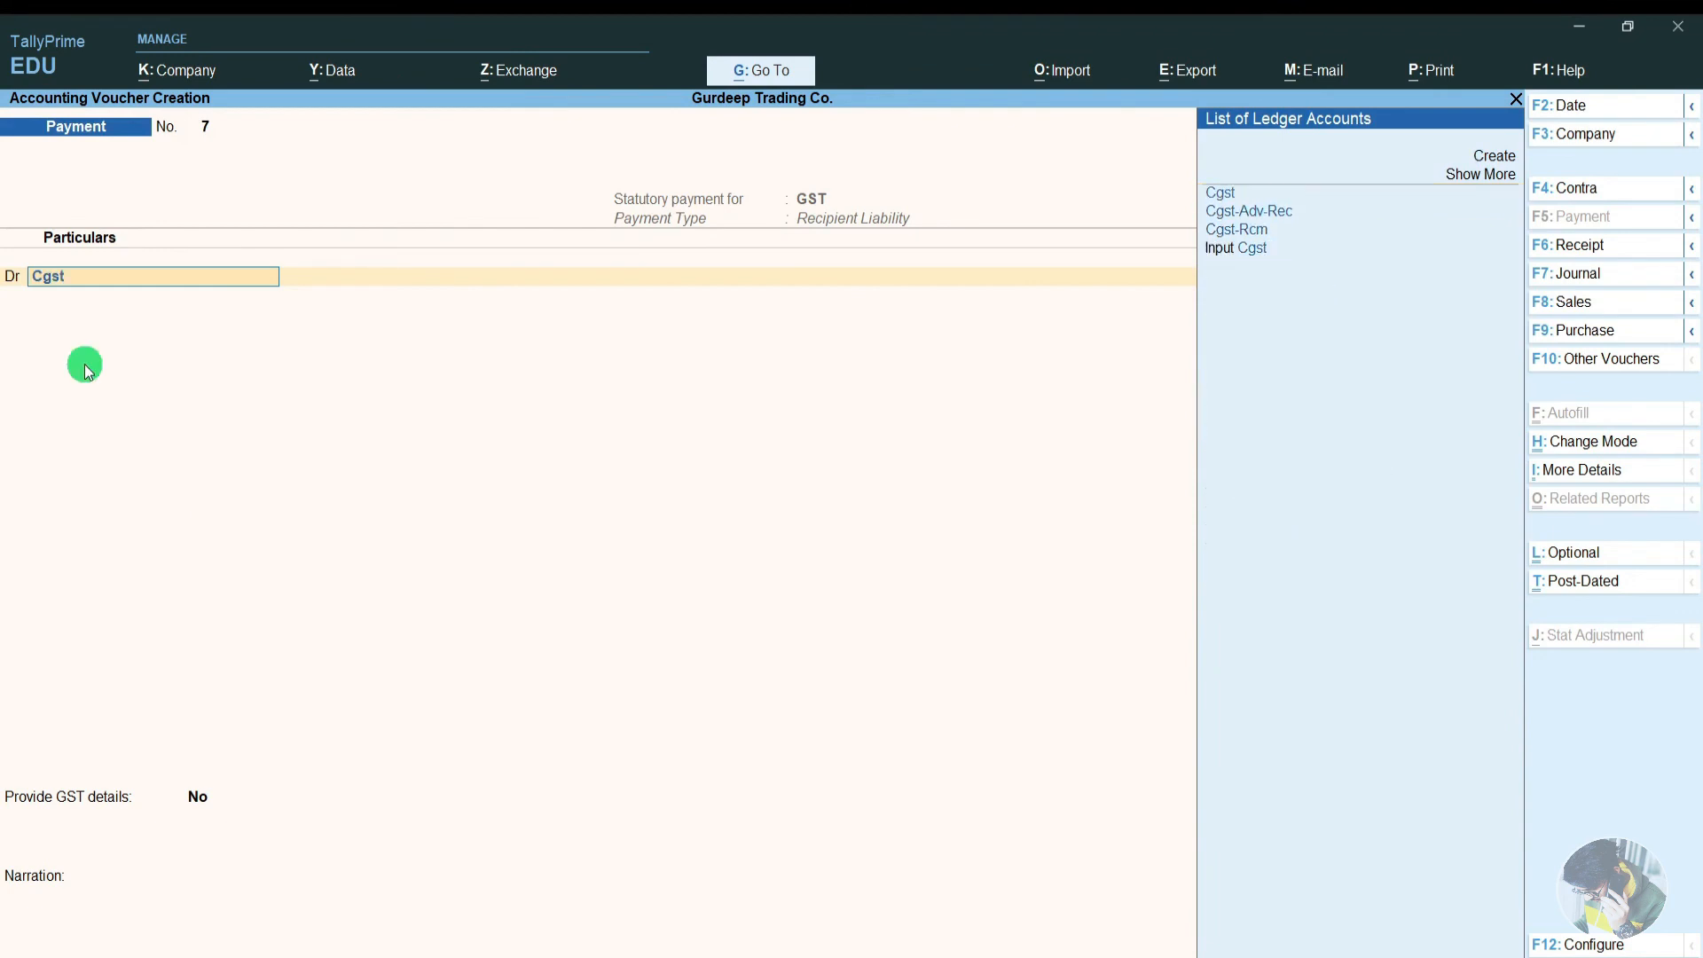
key(Down)
key(Down)
key(Return)
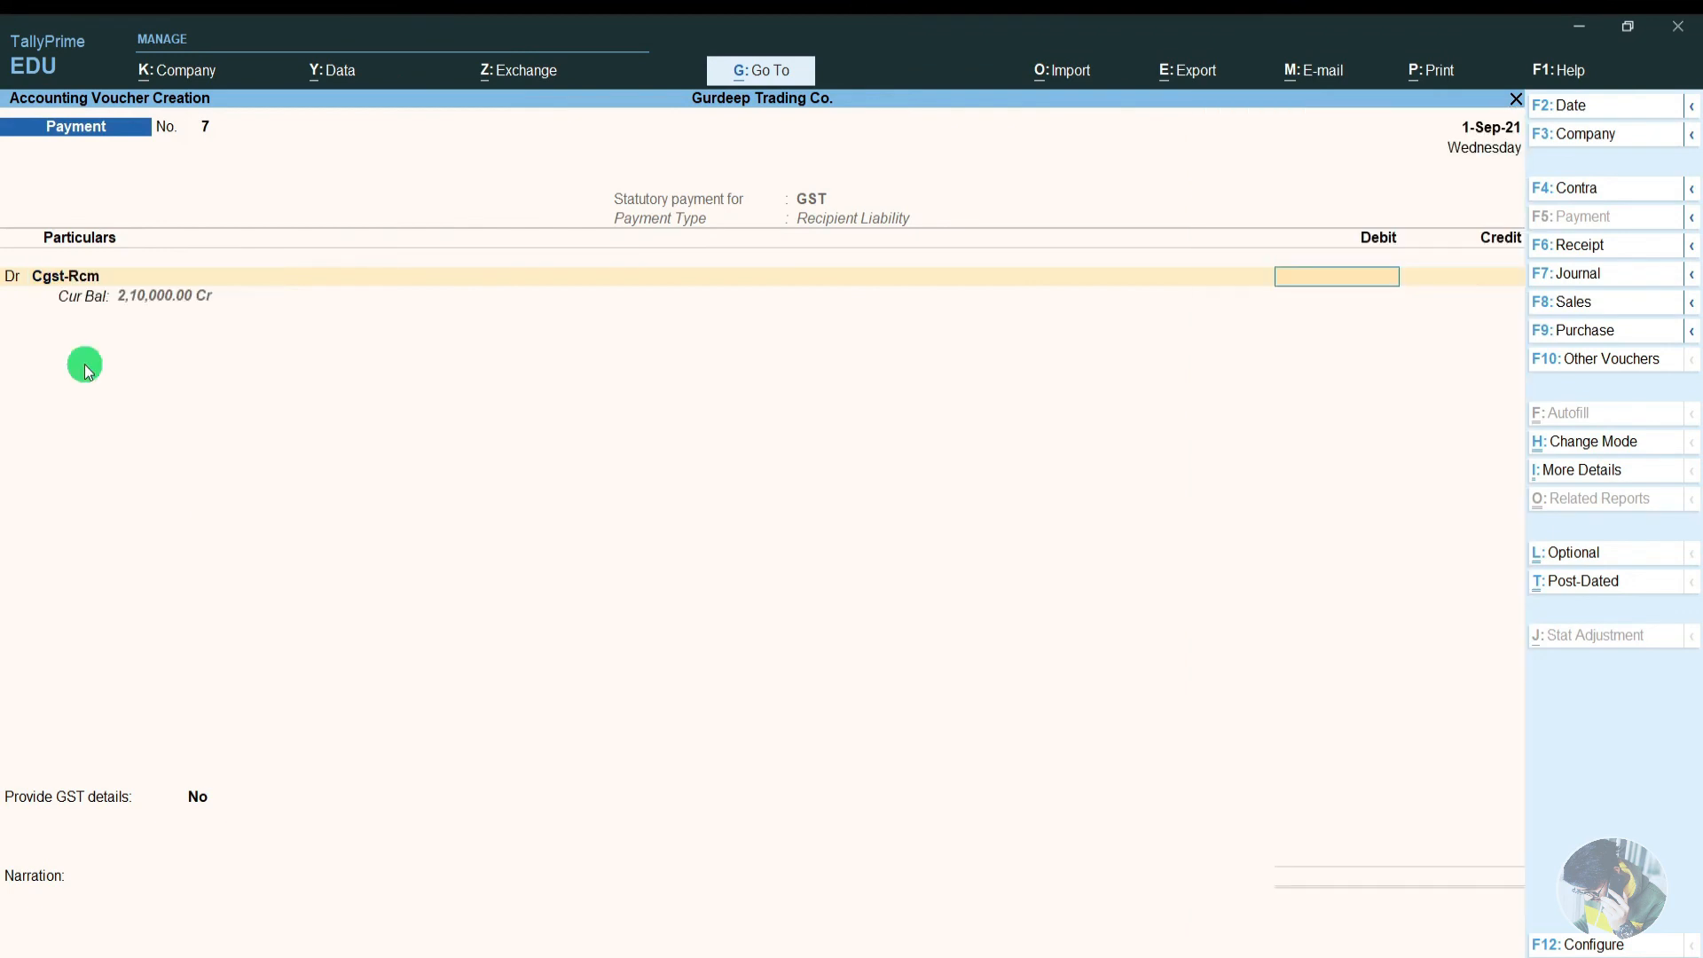
text(210000)
key(Return)
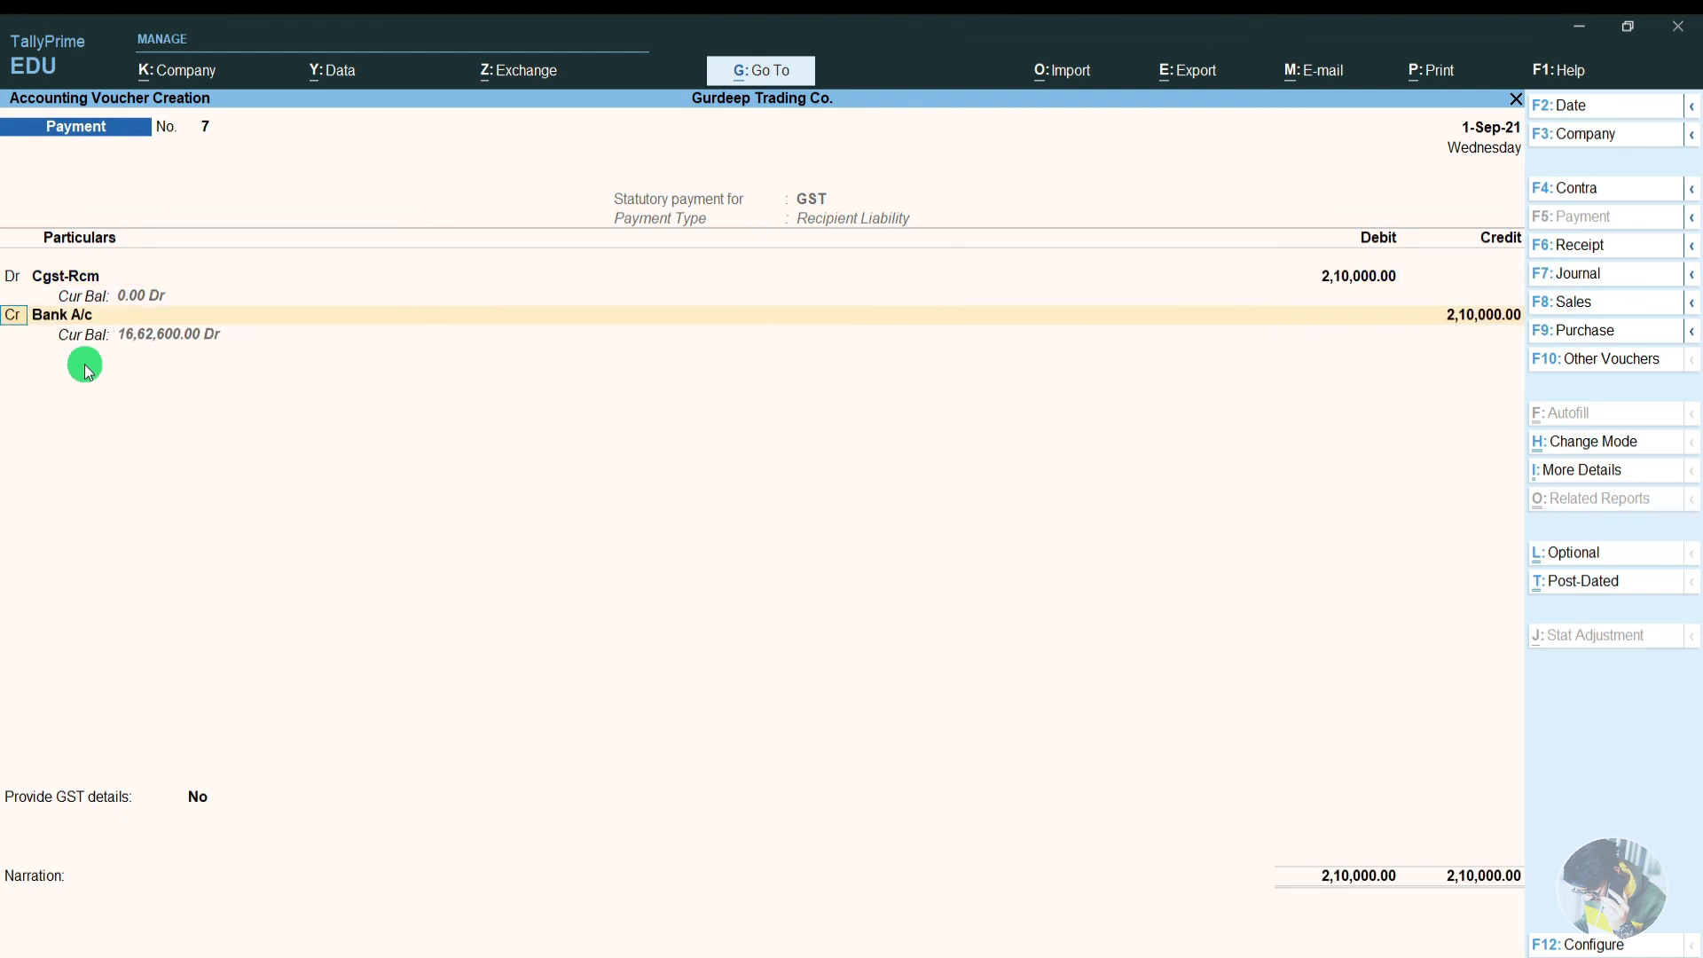
Add a debit line for Sgst-Rcm of 210000 to the statutory payment voucher.
text(d)
key(Return)
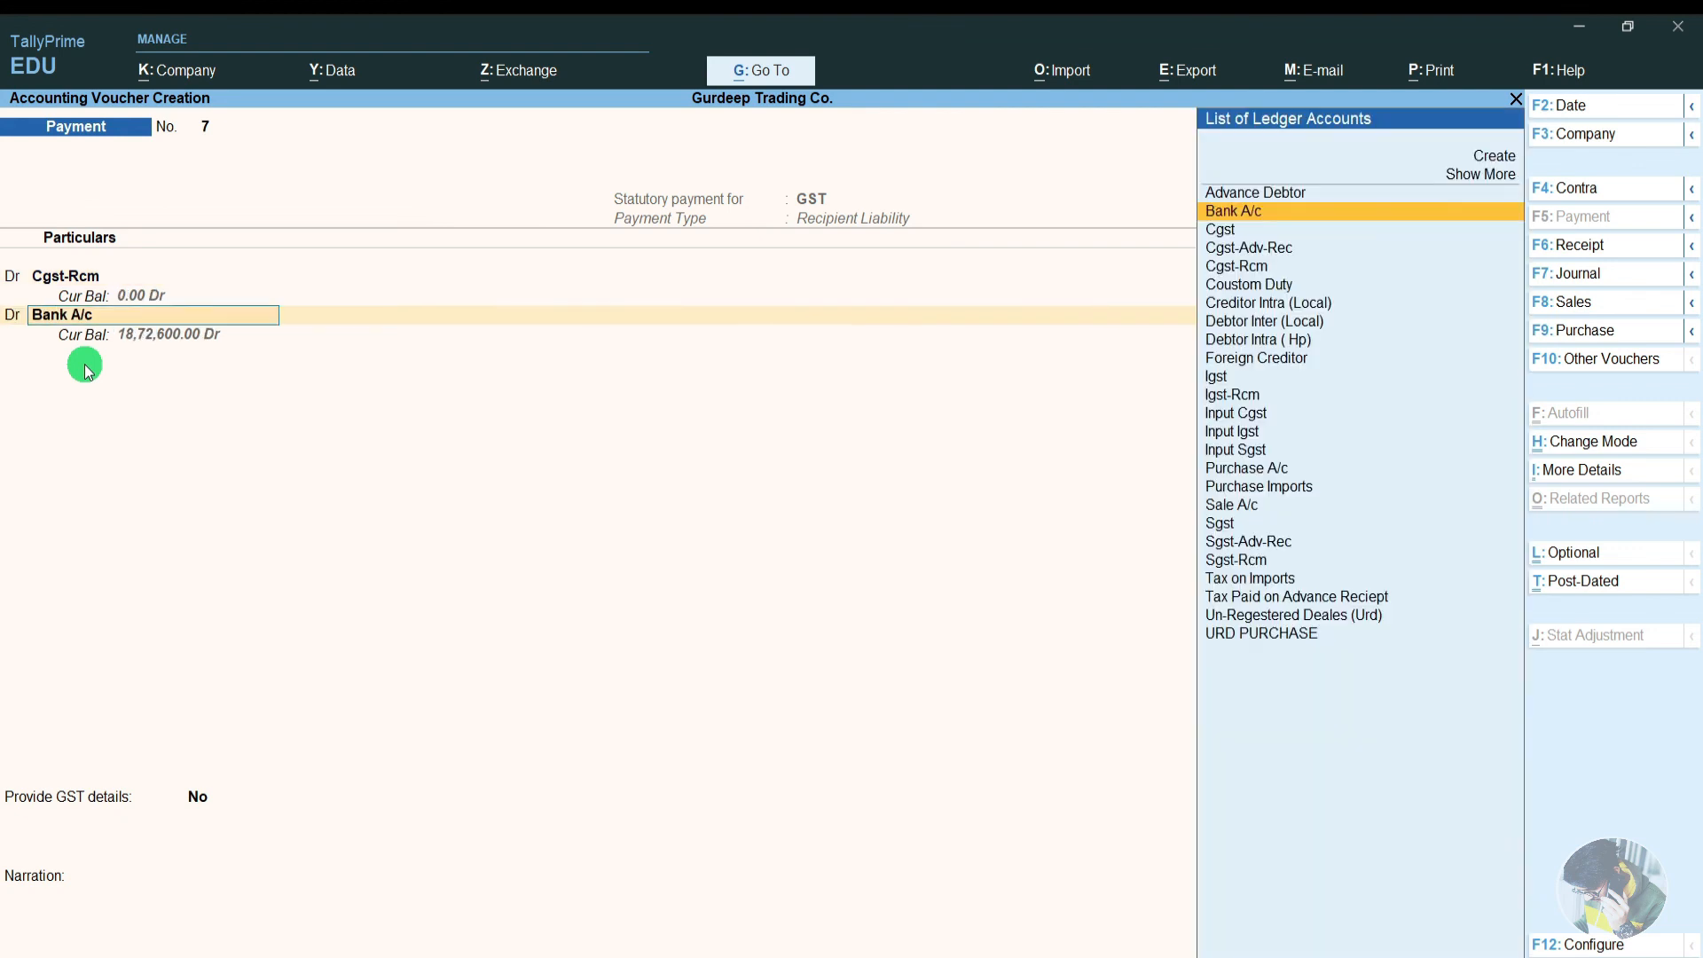
text(sgst)
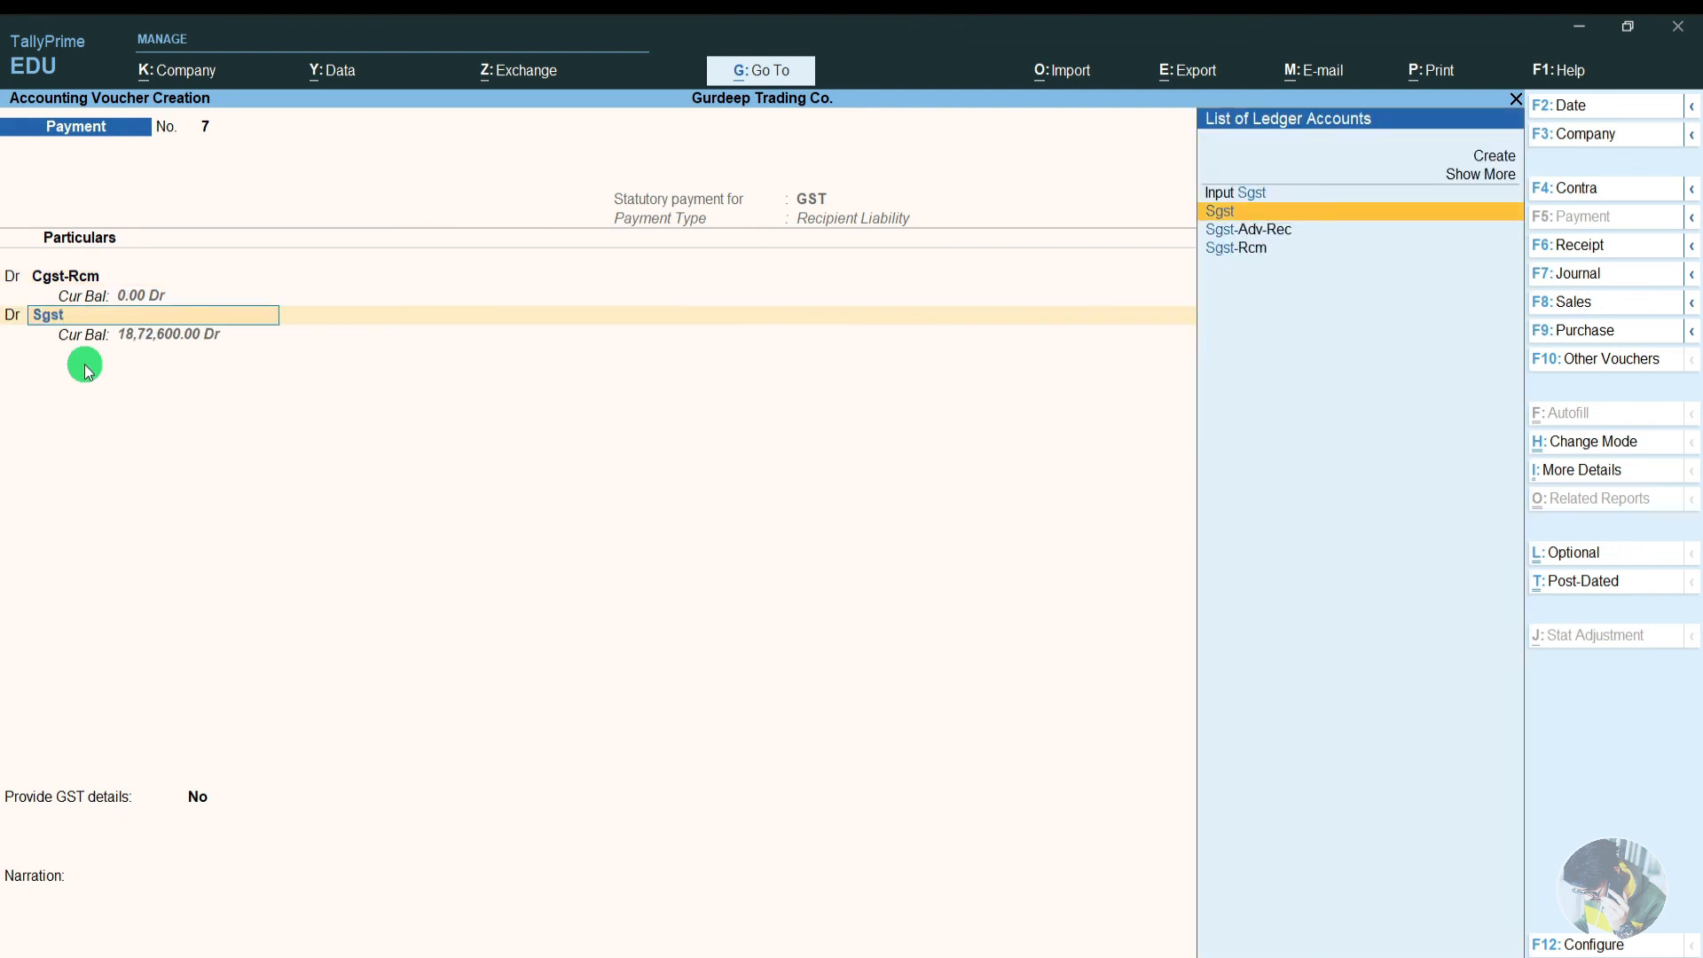
key(Down)
key(Down)
key(Return)
text(210000)
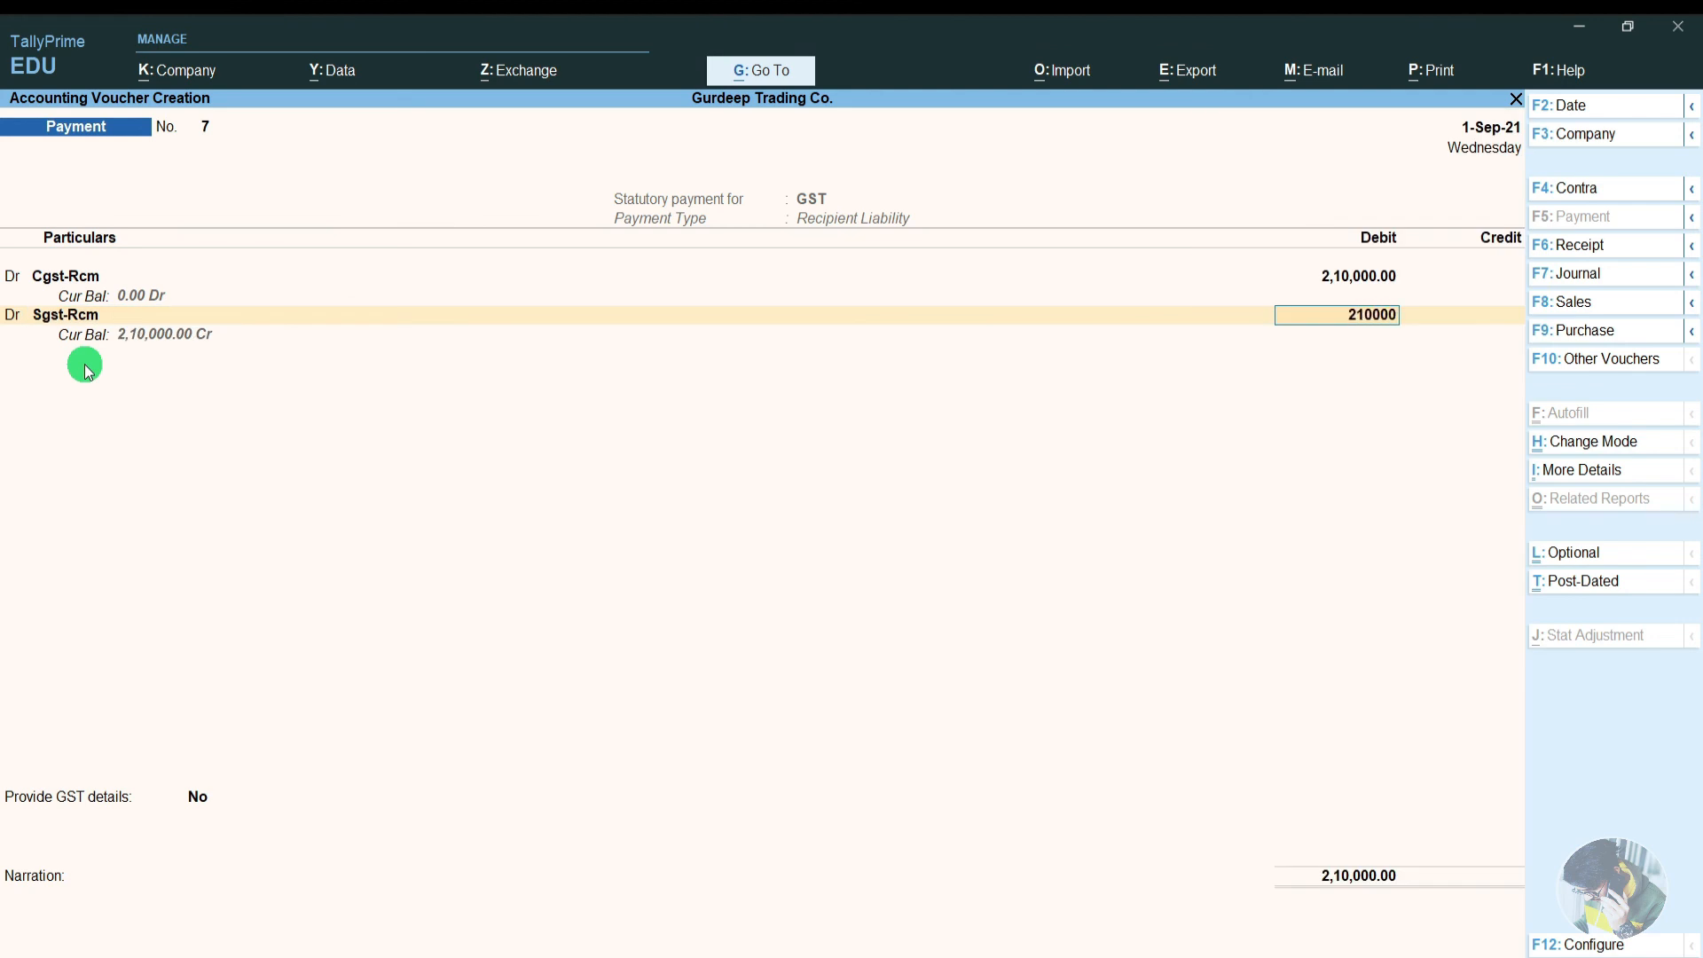
key(Return)
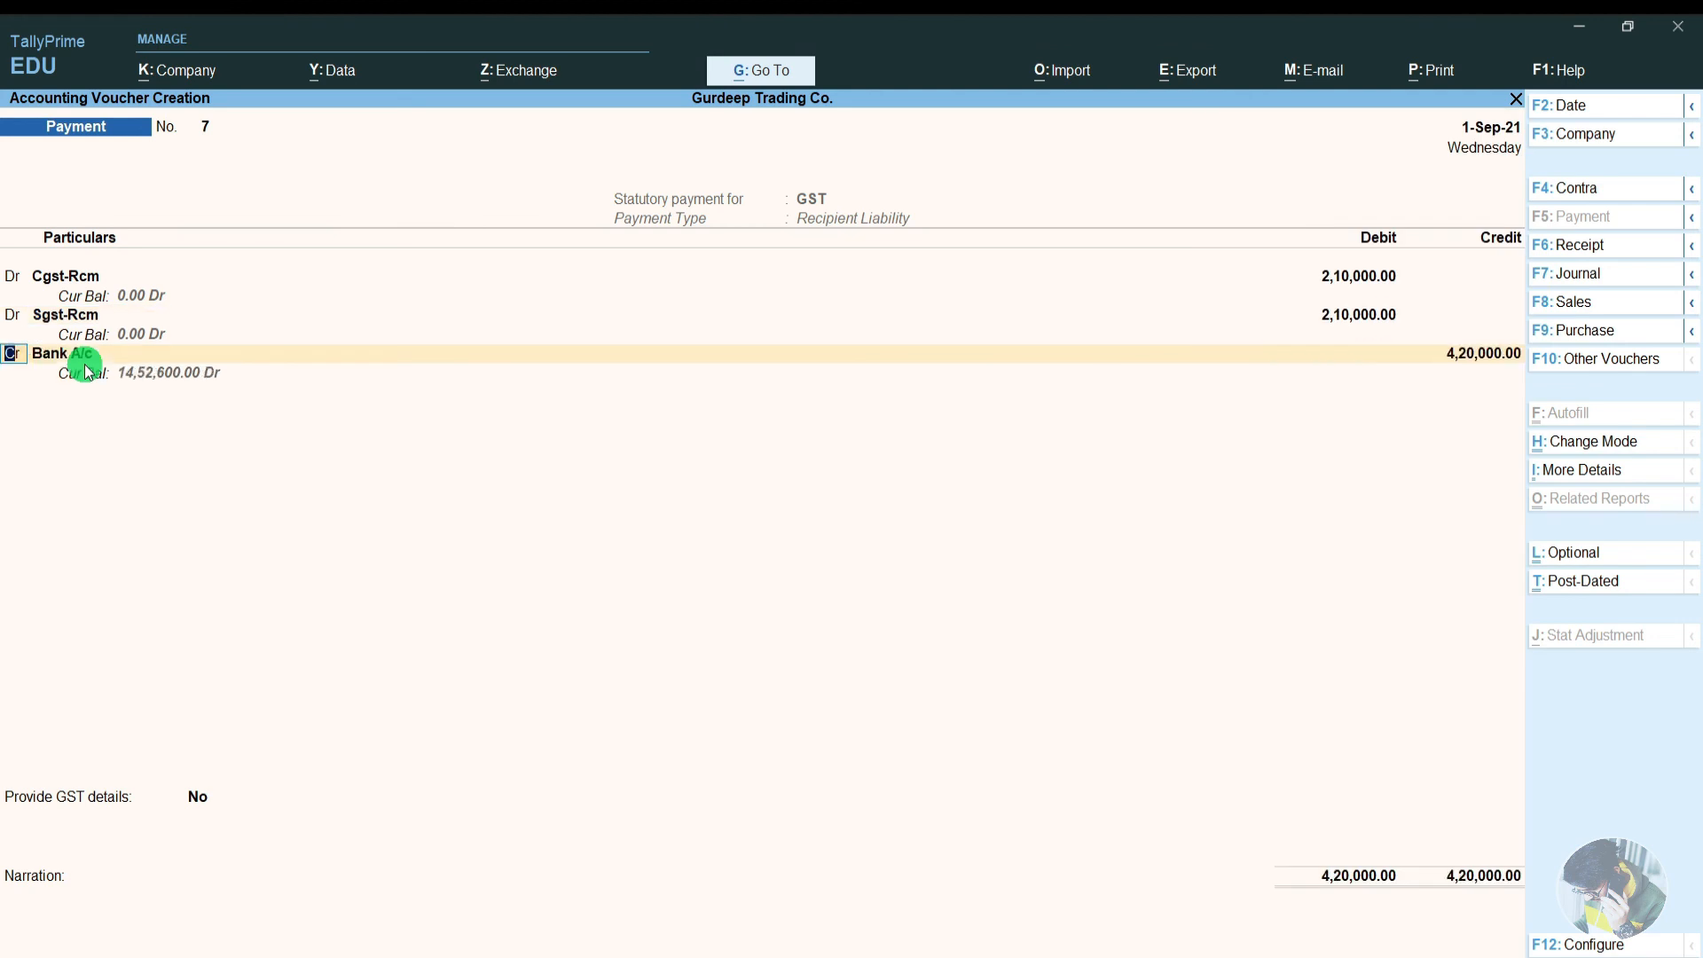
Credit Bank A/c with 4,20,000.00 to balance the two reverse charge debit lines.
key(Return)
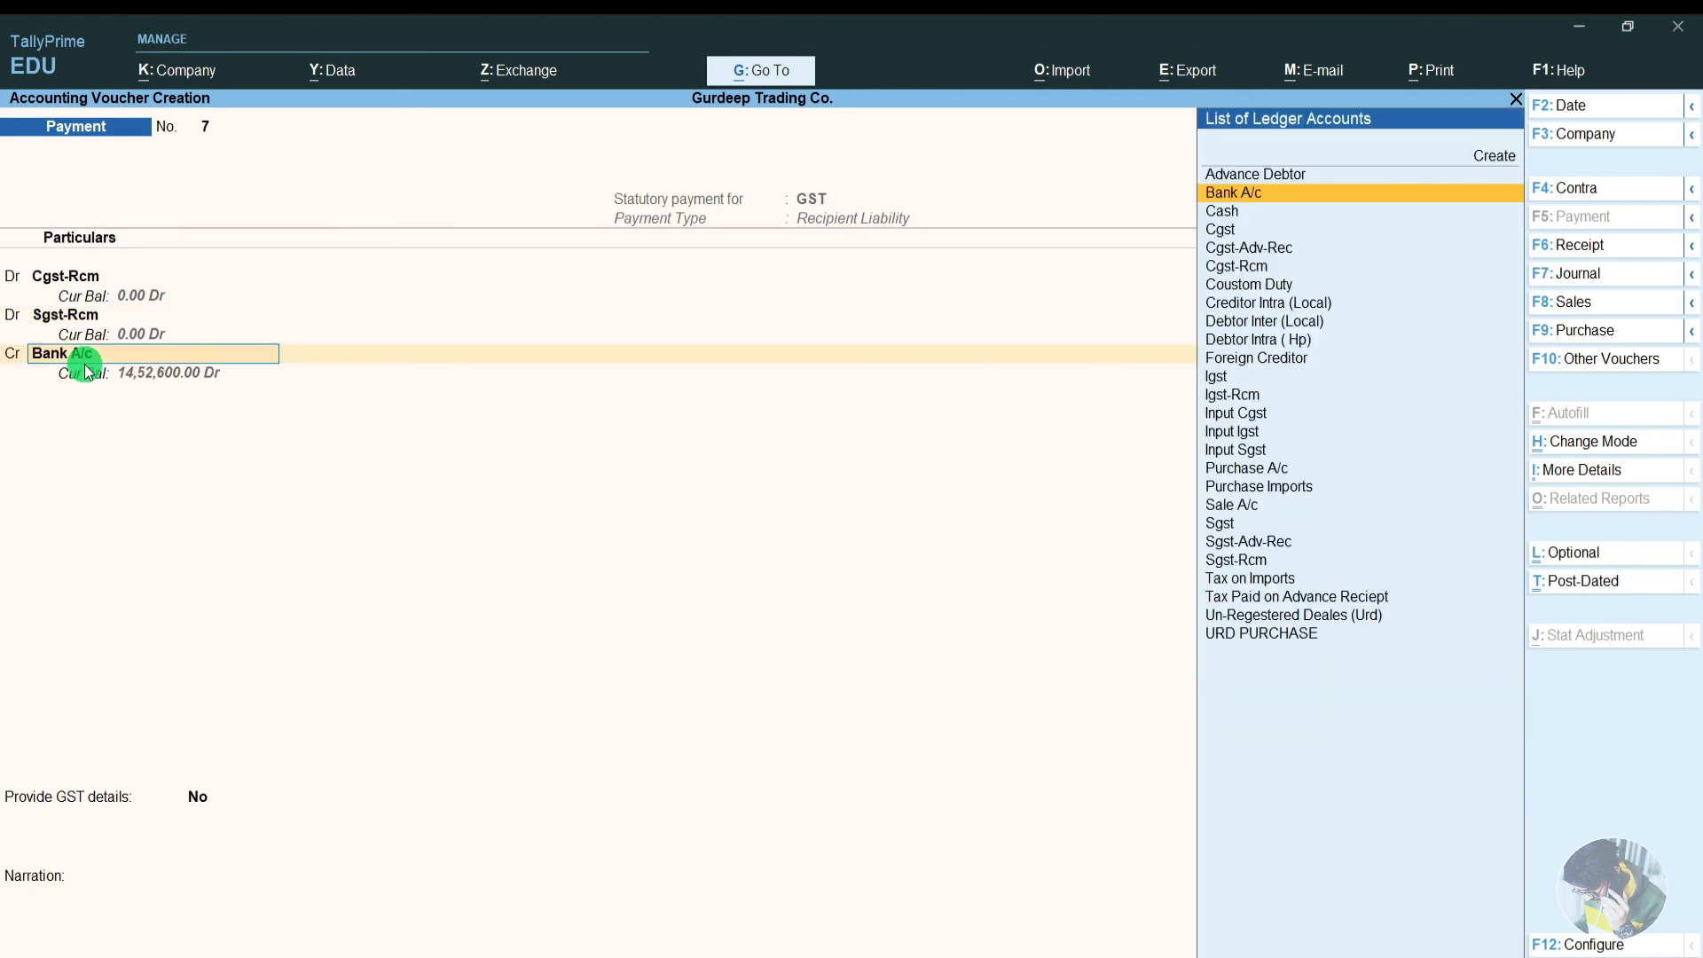
key(Return)
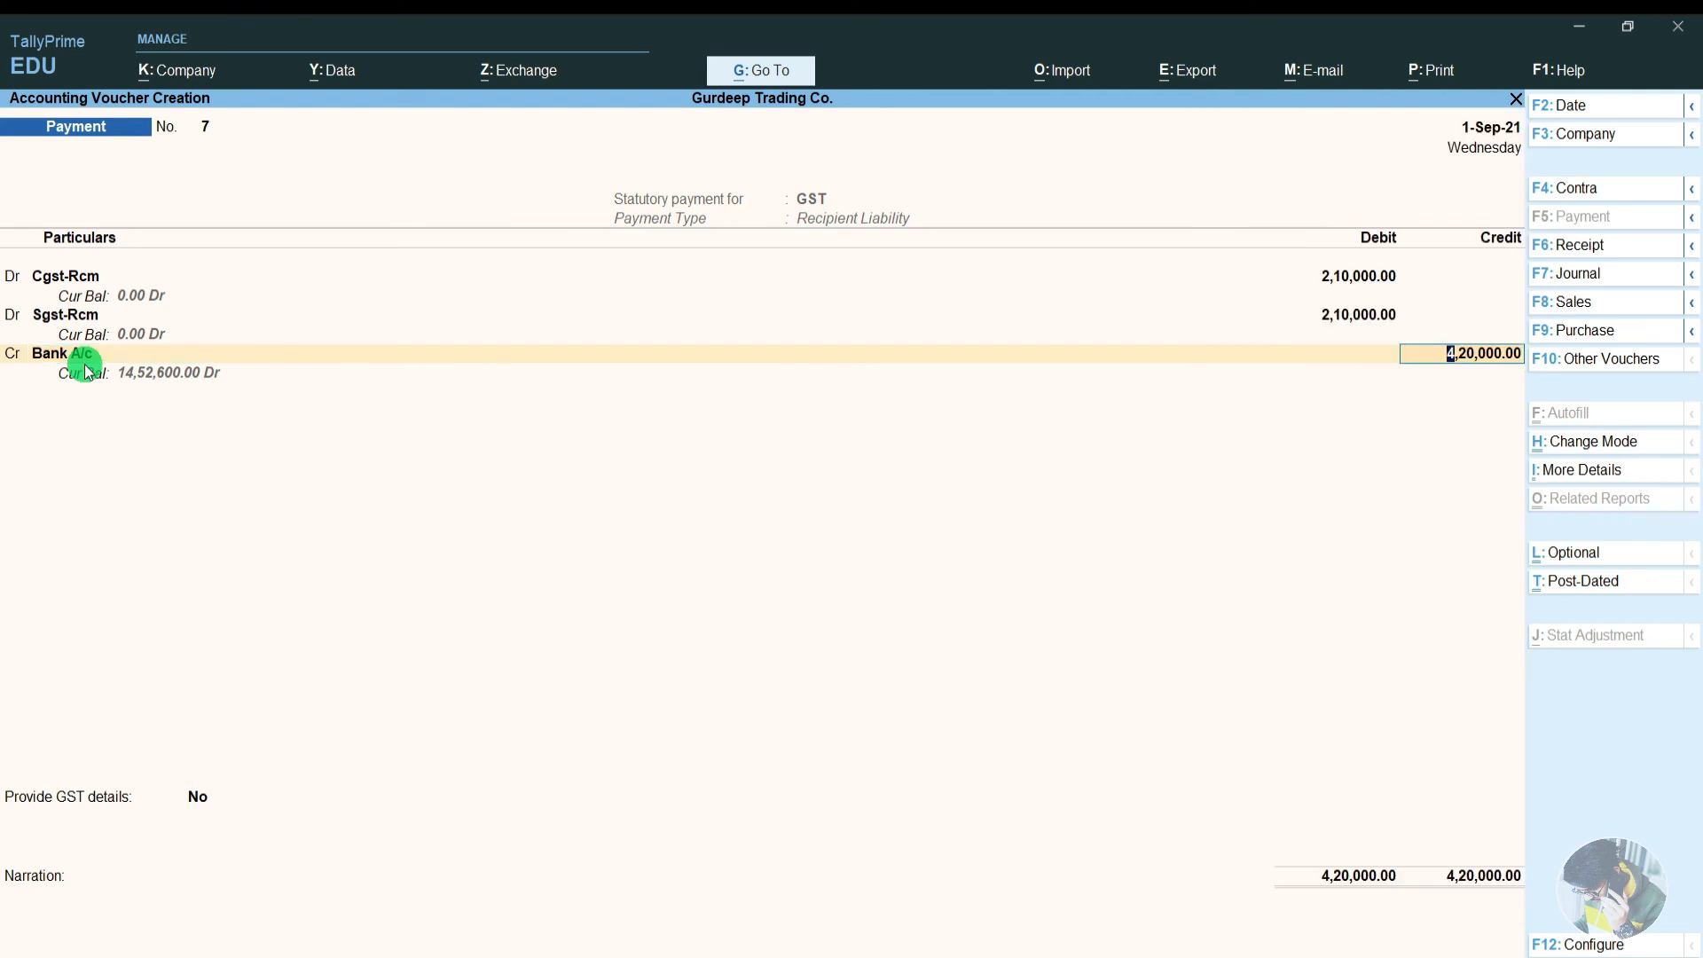
key(Return)
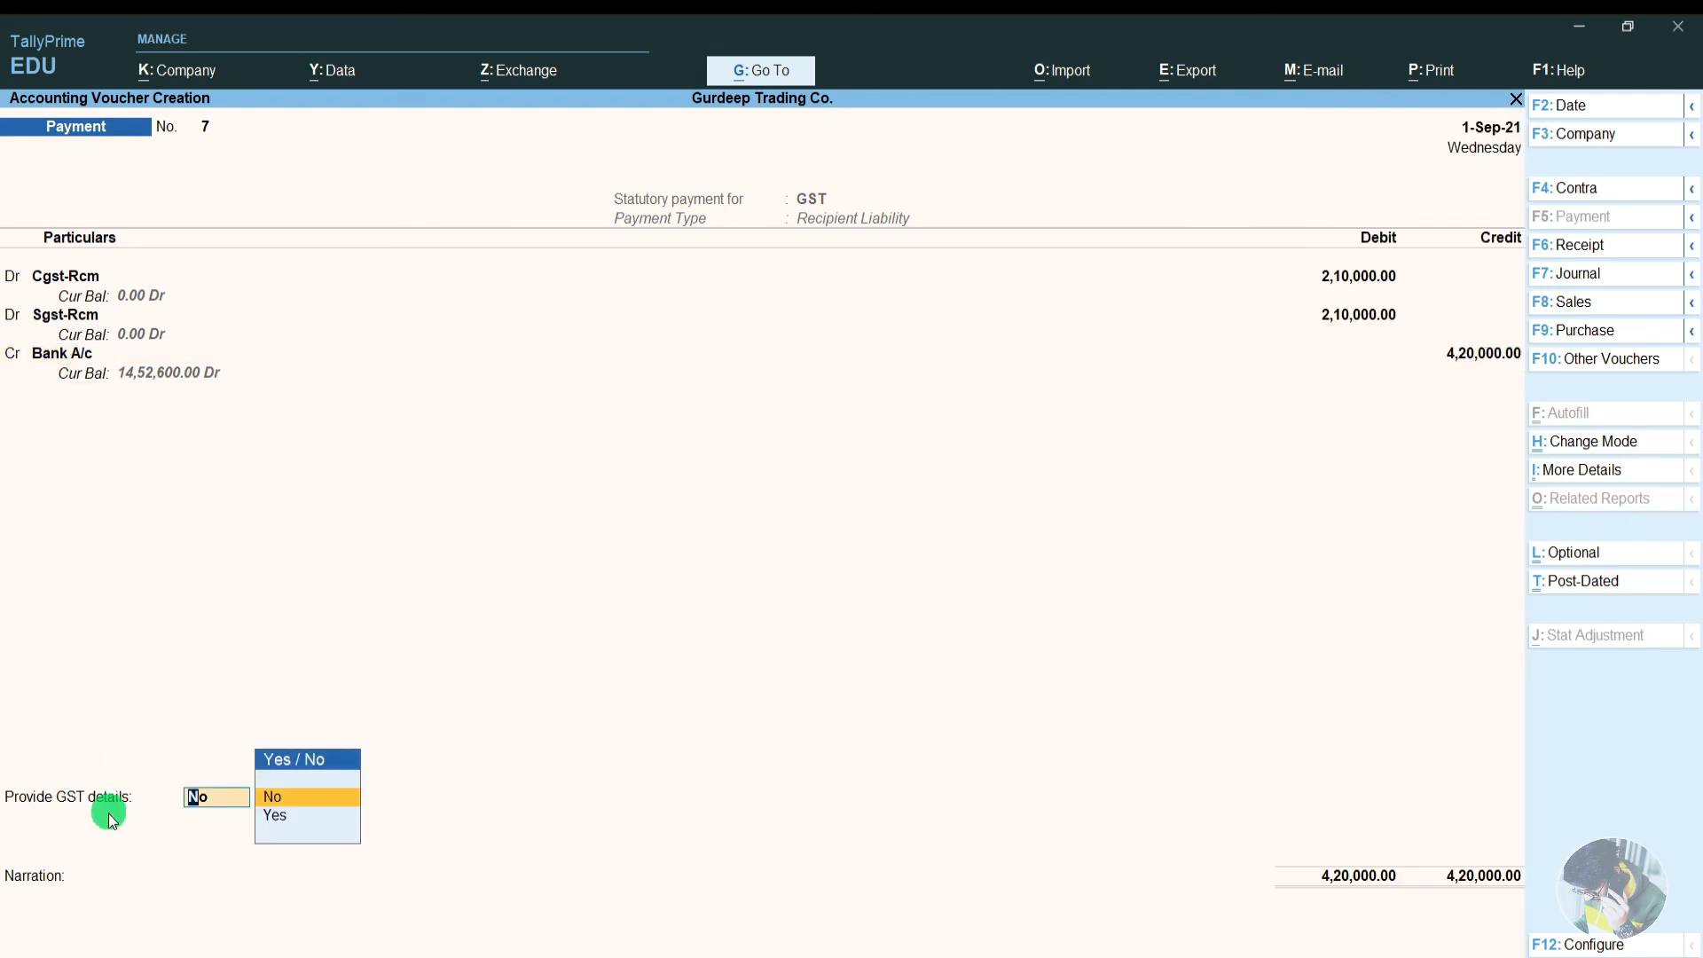
Choose to provide GST details, with Cheque - (Over the counter) as the mode of payment and Sbi as the bank.
key(y)
key(Return)
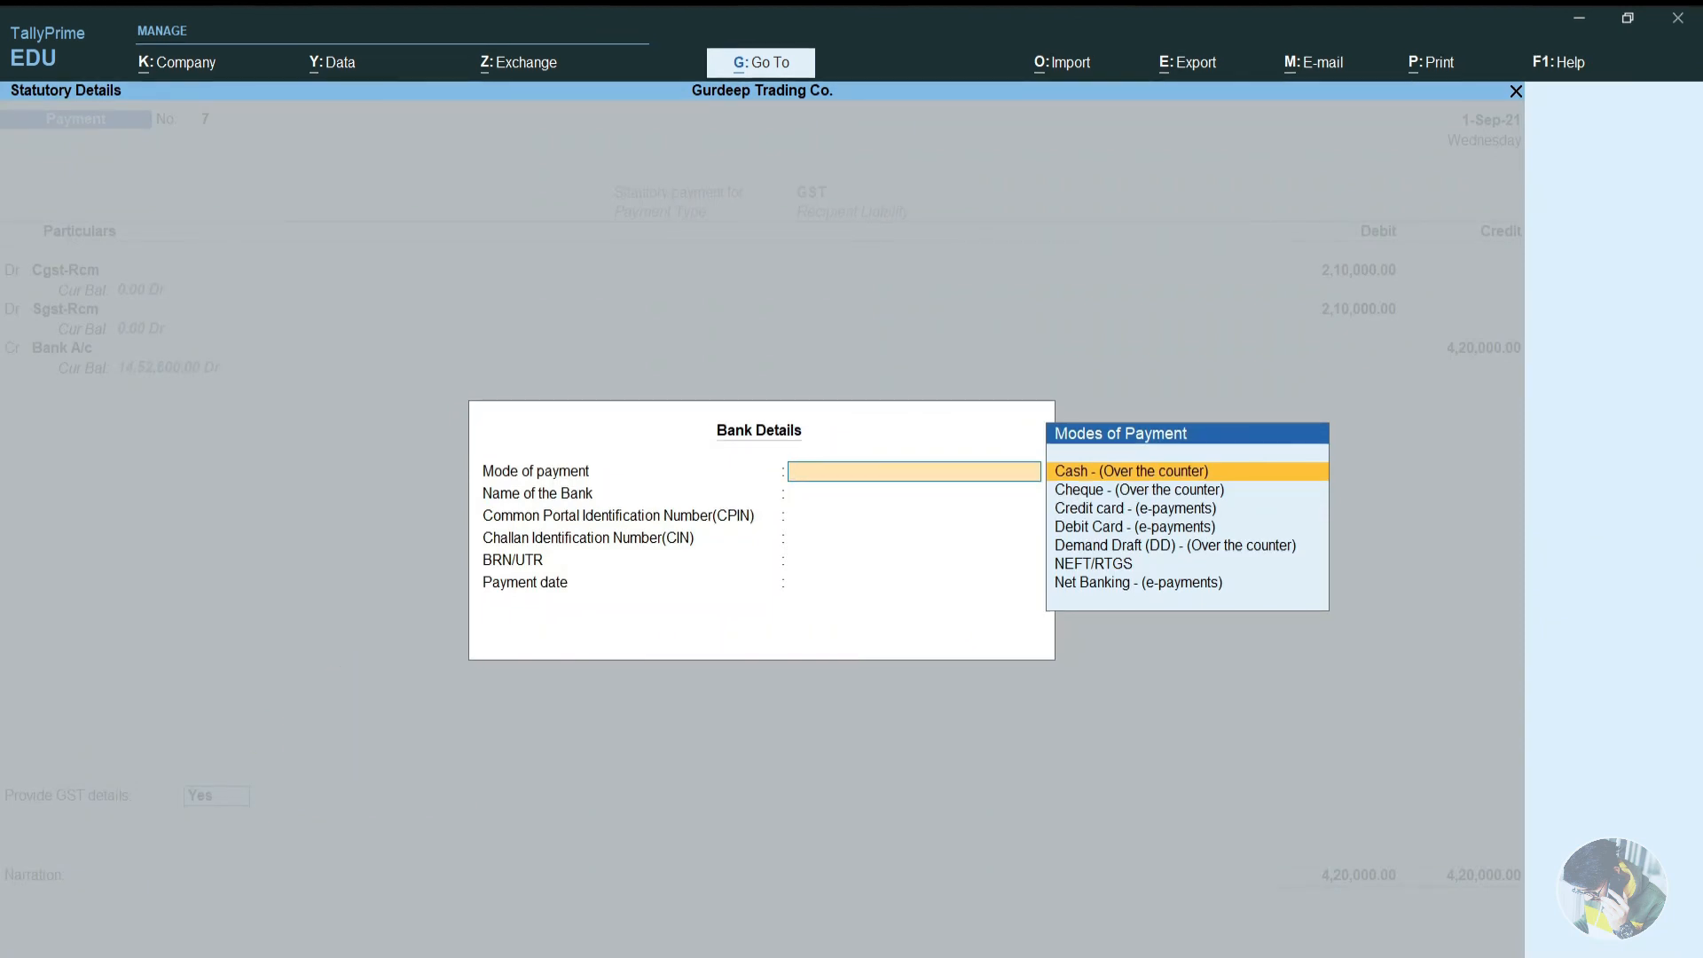
key(Down)
key(Return)
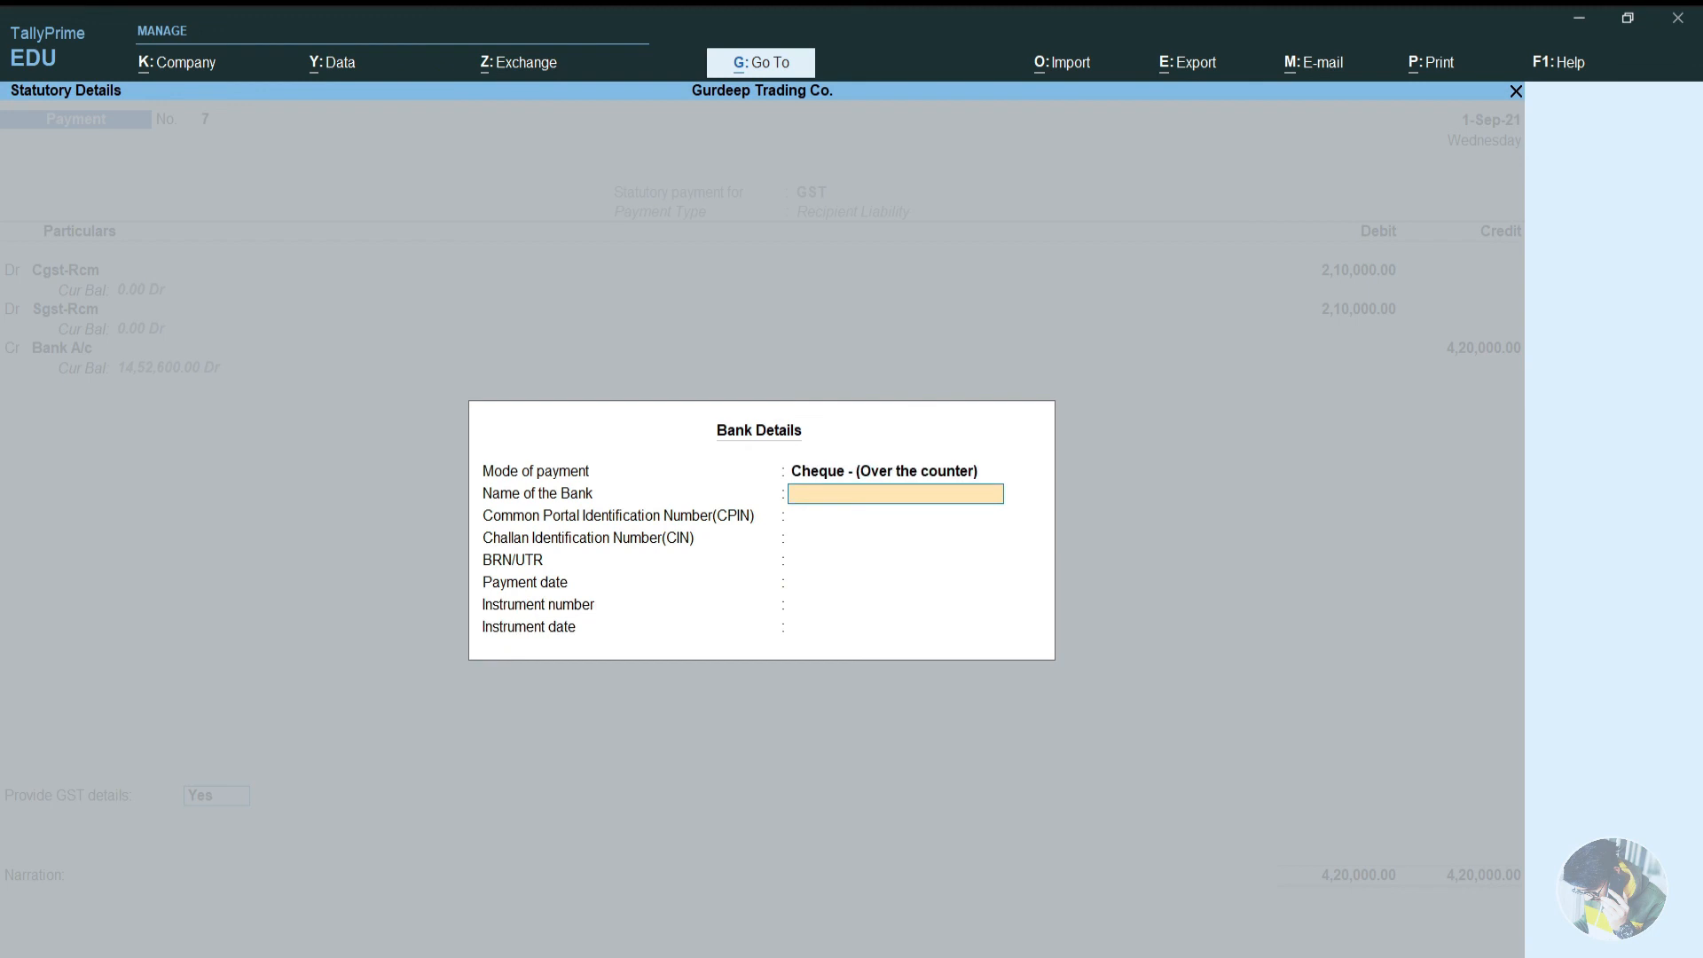
text(Sbi)
key(Return)
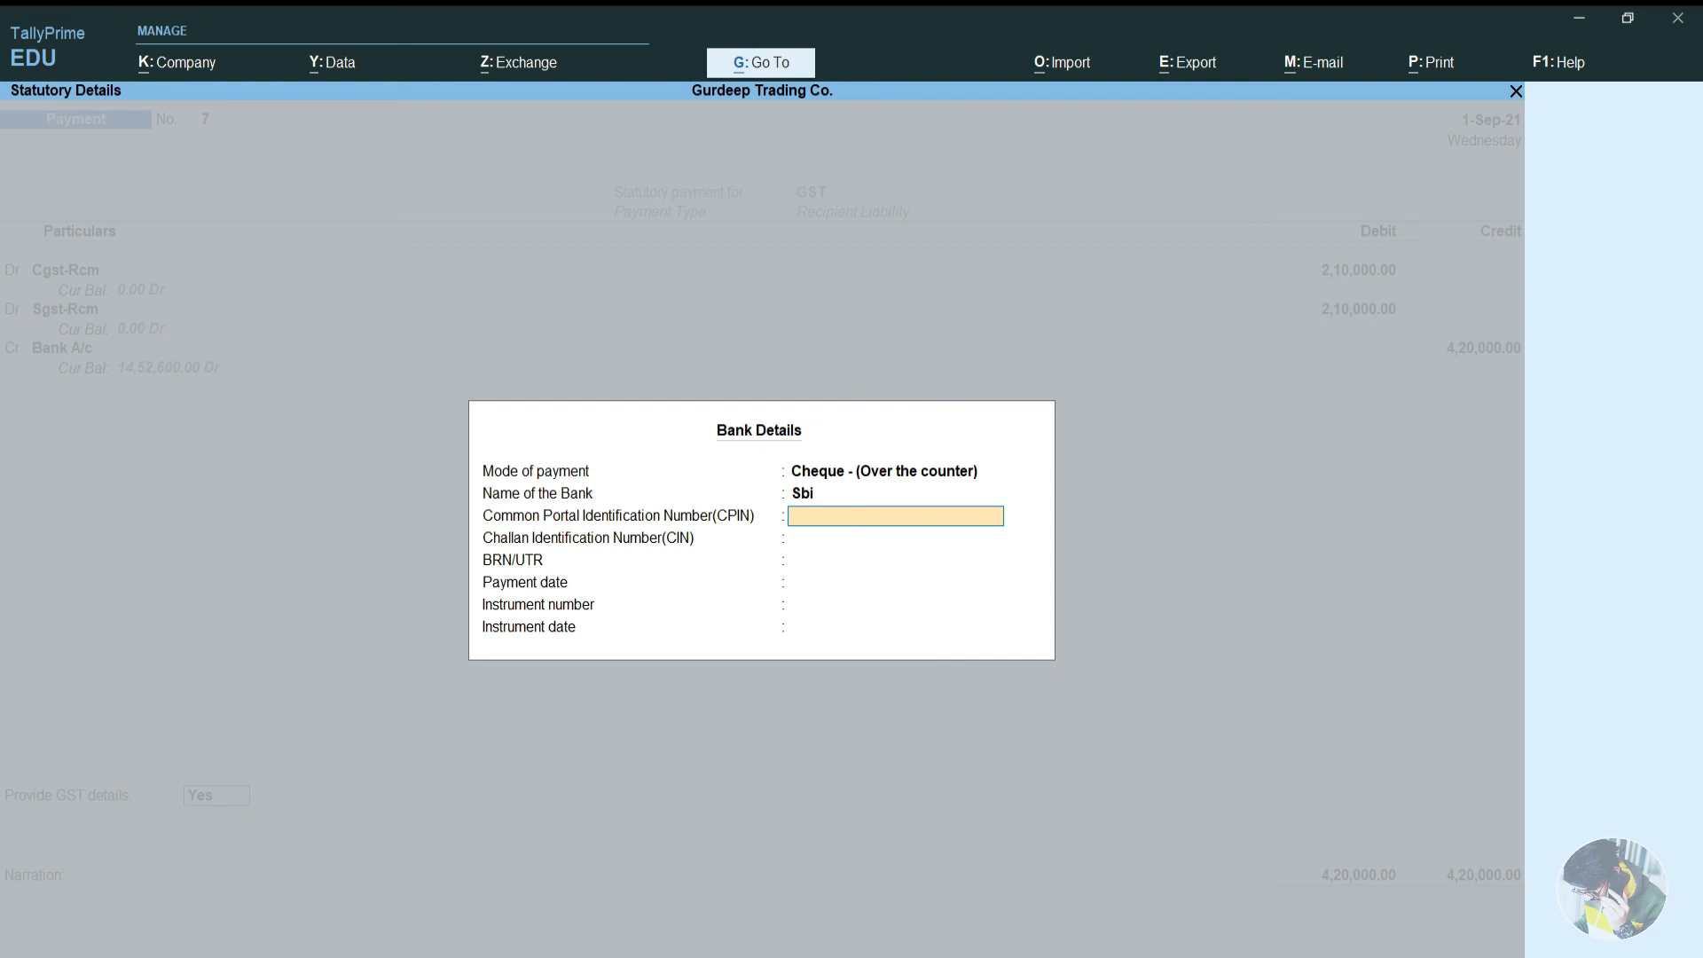
Leave the CPIN, CIN and BRN/UTR blank and set the payment date to 2-9 in the bank details.
key(Return)
key(Return)
key(Return)
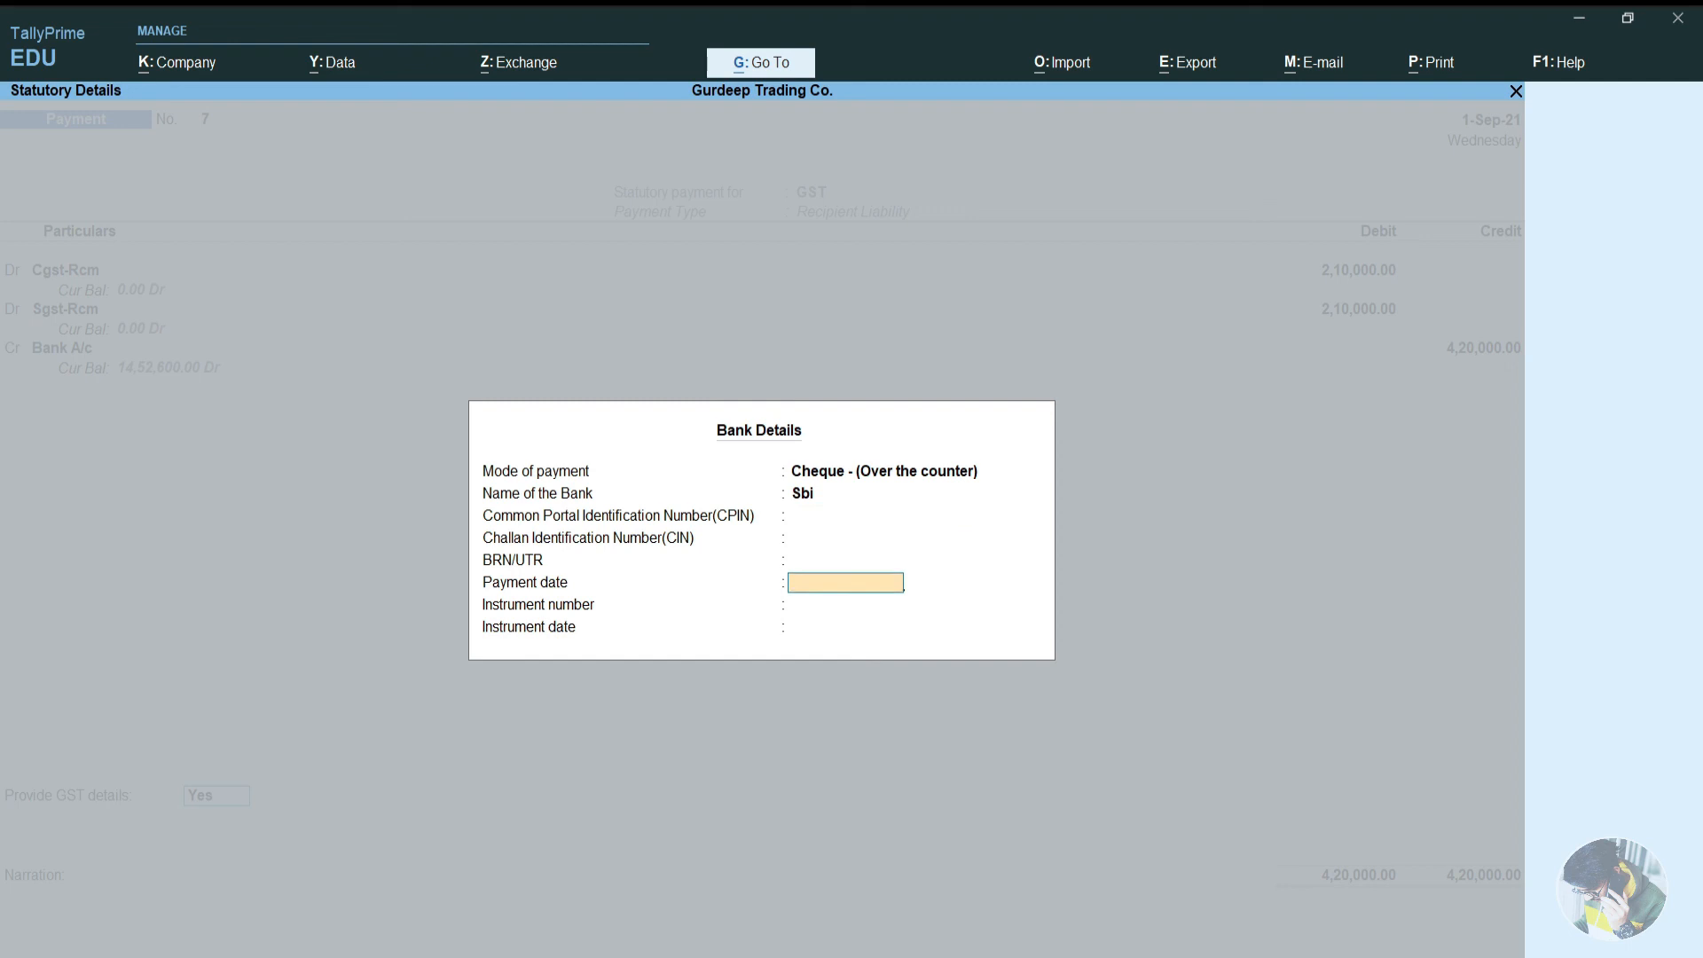
text(2-9)
key(Return)
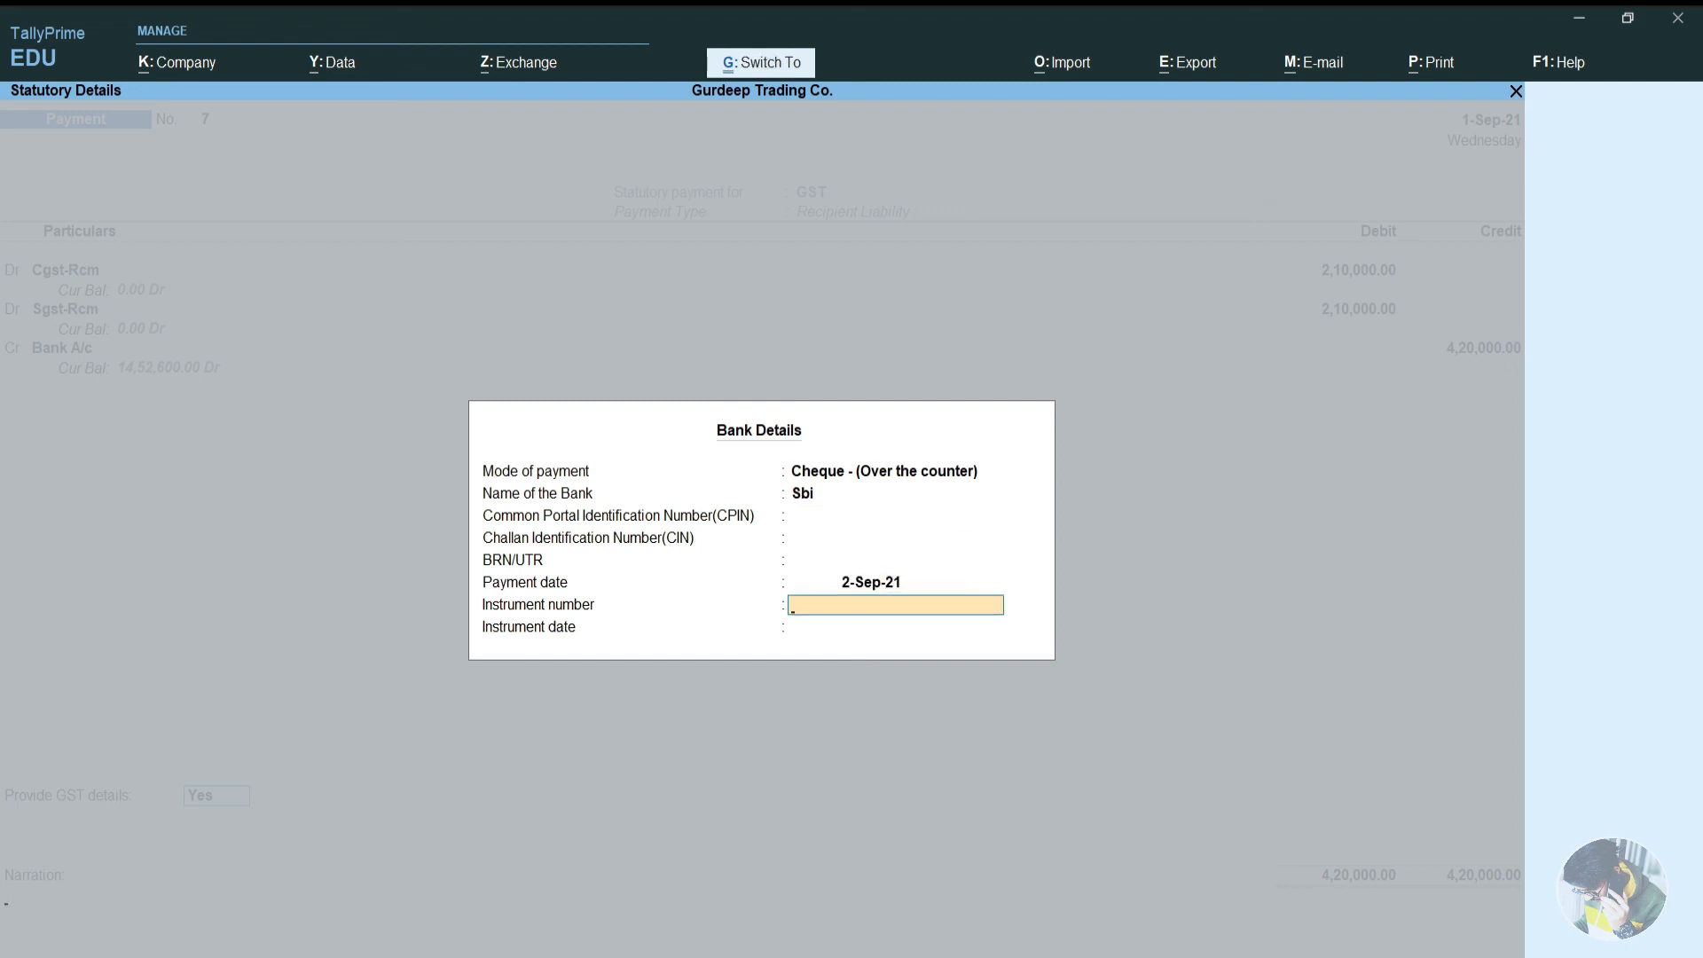
Save the payment voucher without an instrument number or instrument date, and reopen it for review.
key(Return)
key(Return)
key(Return)
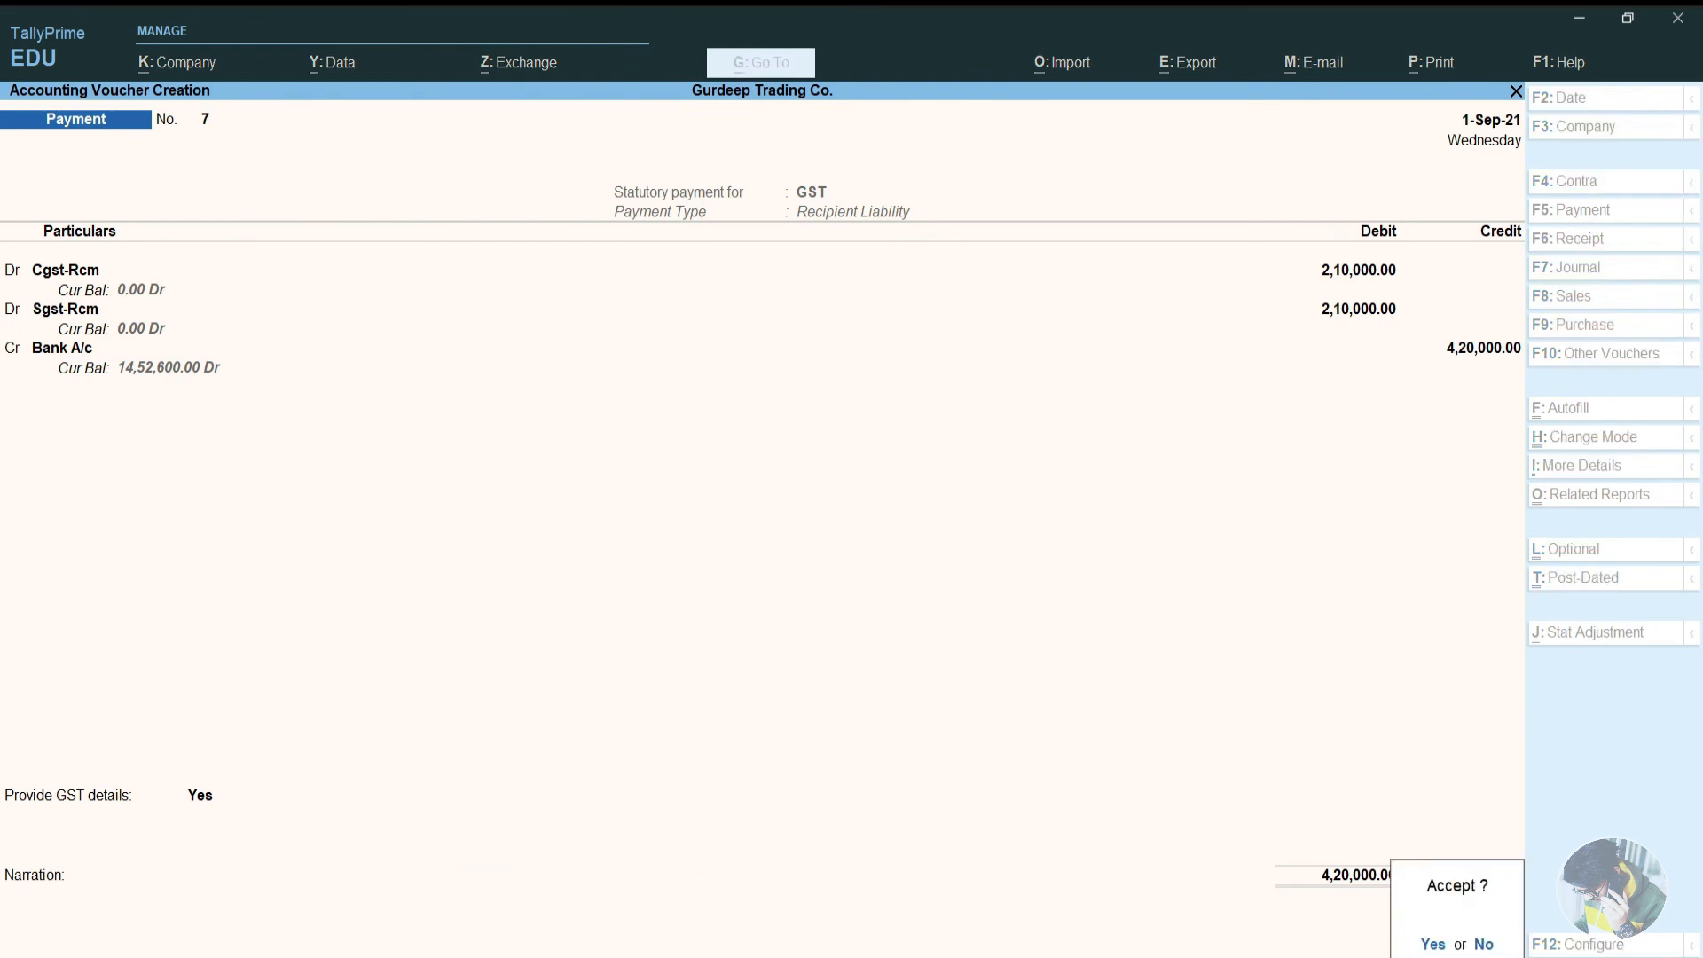
key(Return)
key(Page_Up)
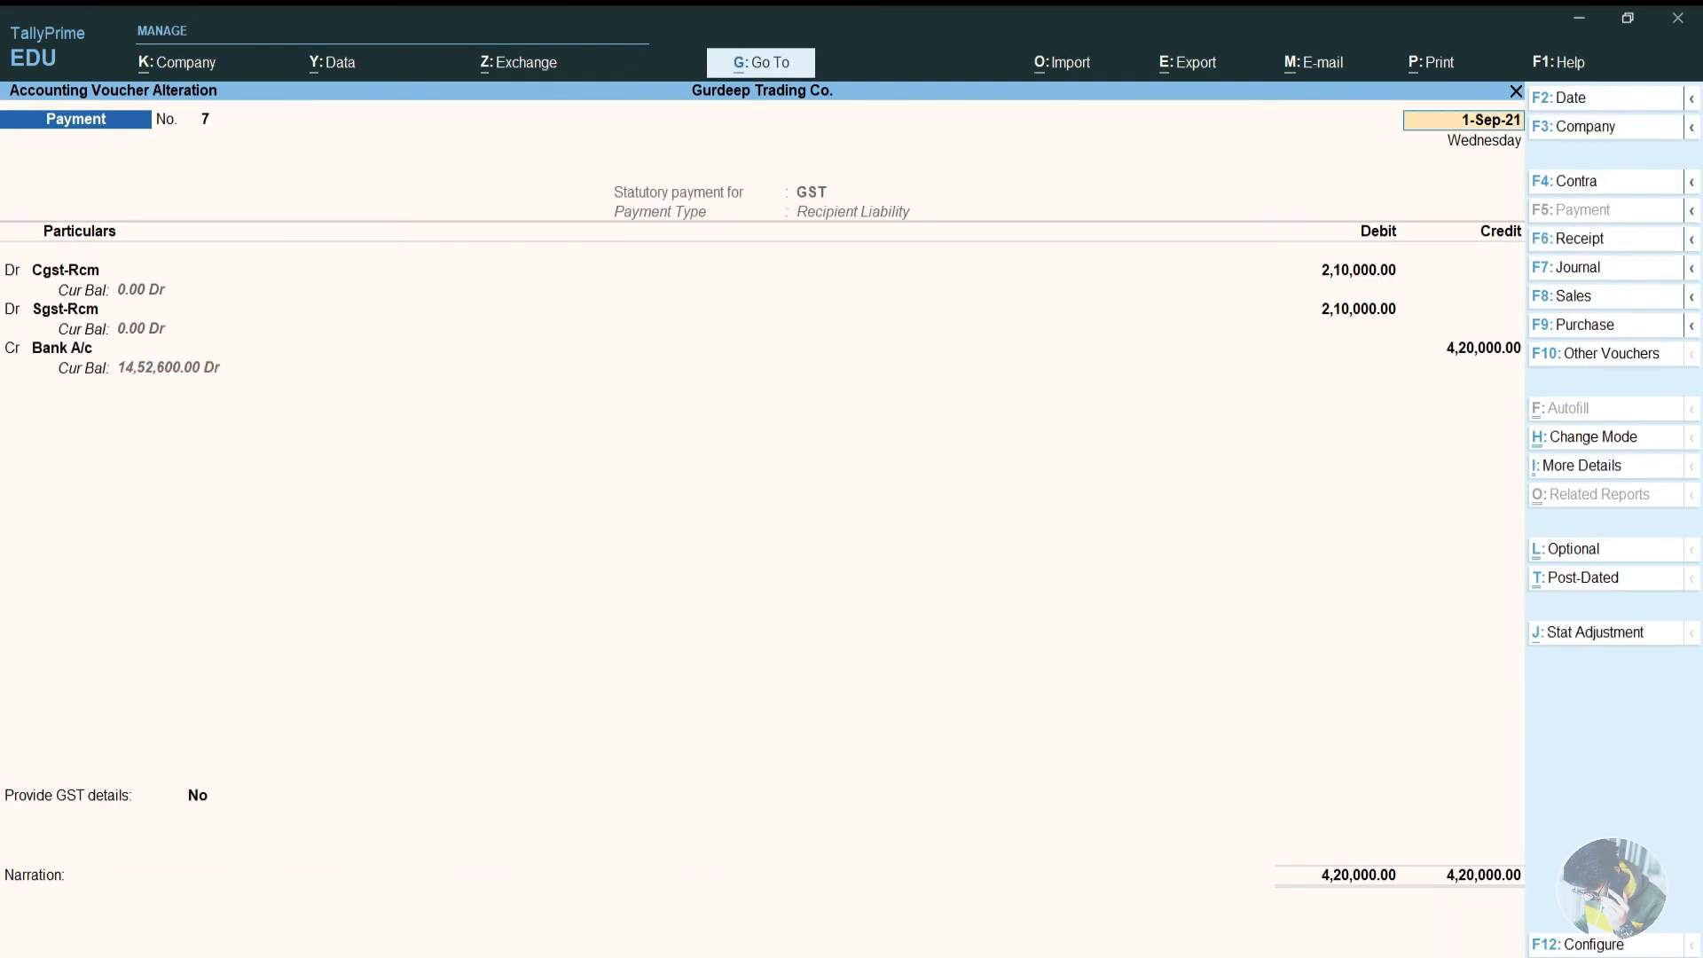